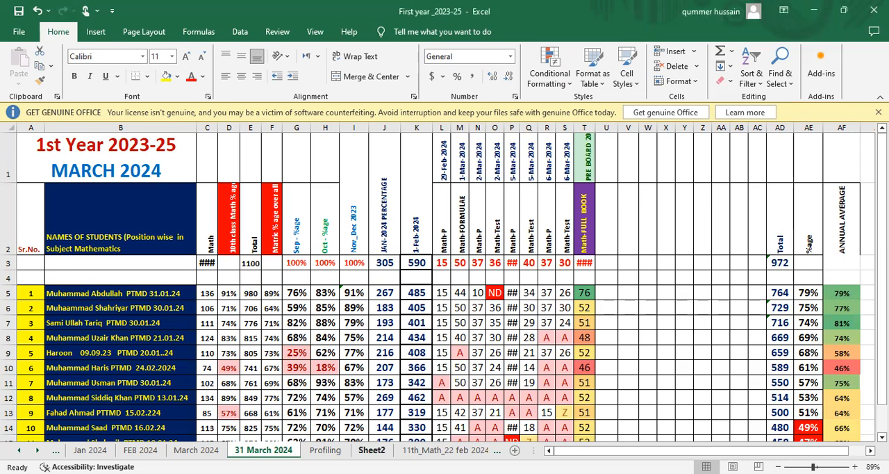
Open the Profiling sheet and enter the header "Sr, No." in cell A3.
left_click(372, 449)
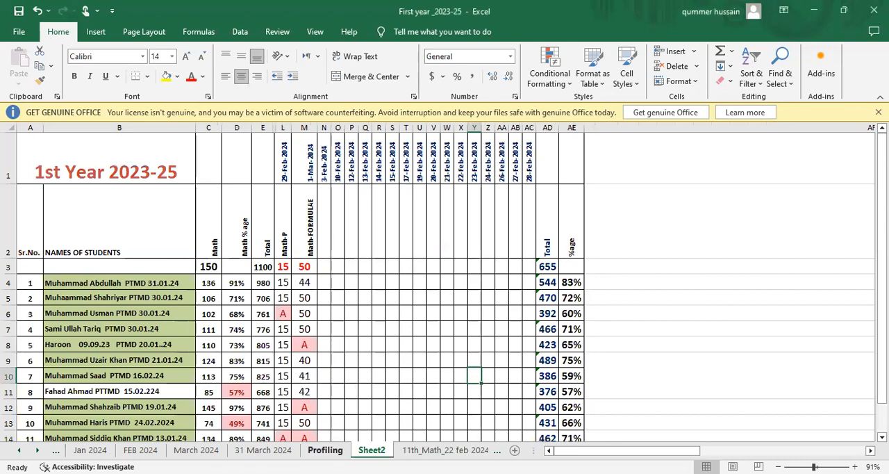
left_click(325, 449)
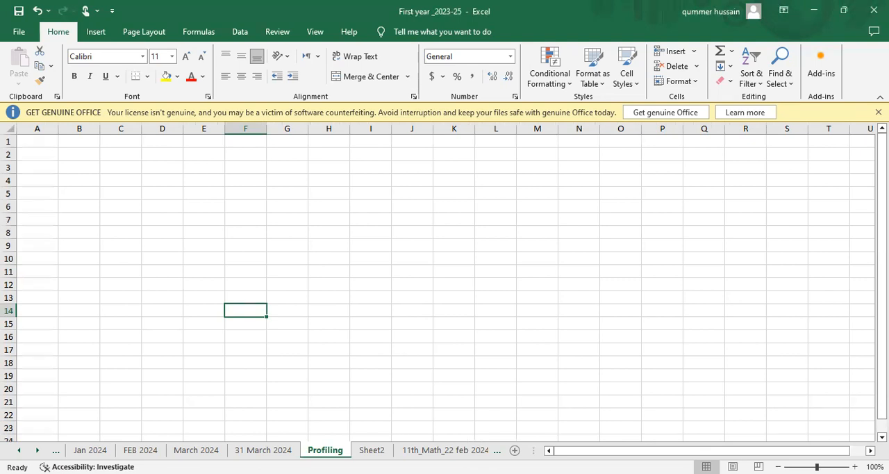
left_click(41, 169)
type("Sr, No")
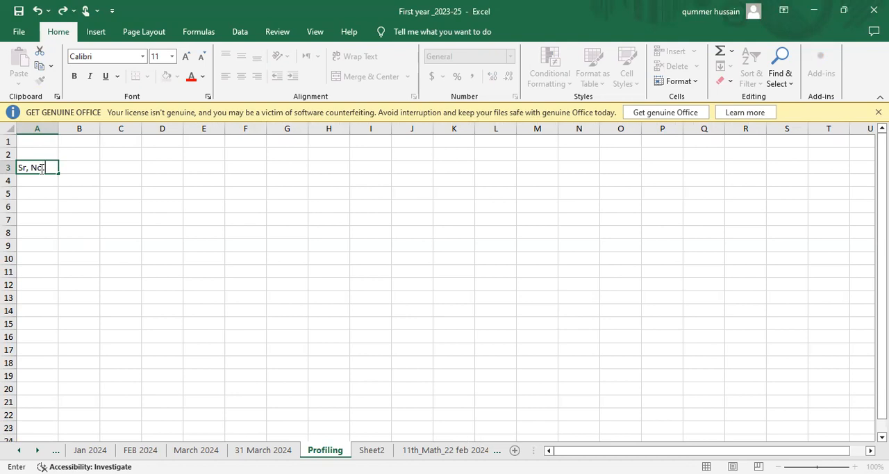
key("Tab")
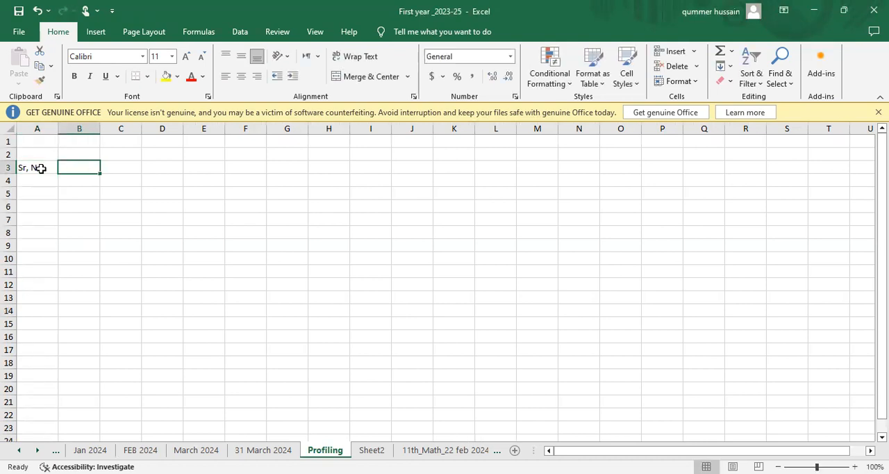
Enter the header "Name" in cell B3, beside the serial number header.
type("Na")
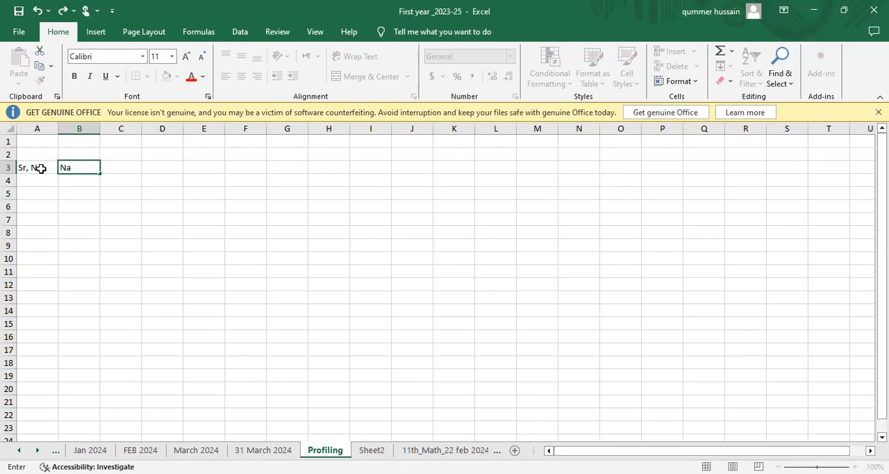
type("mess")
key("Tab")
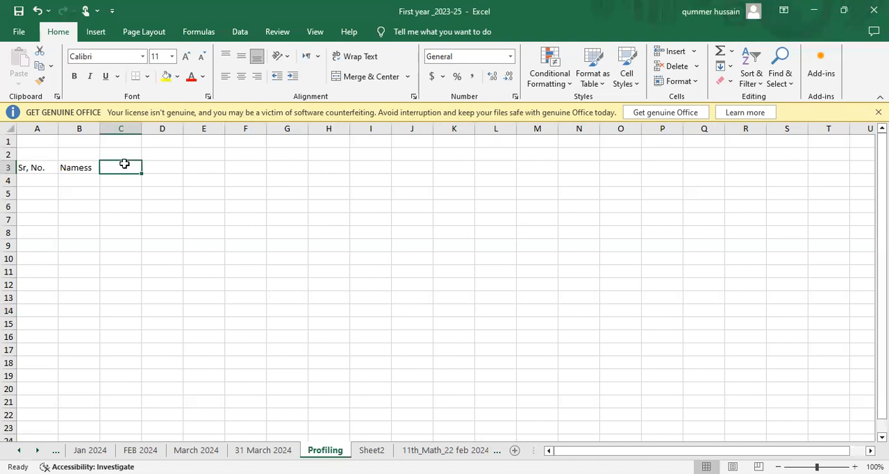
double_click(91, 167)
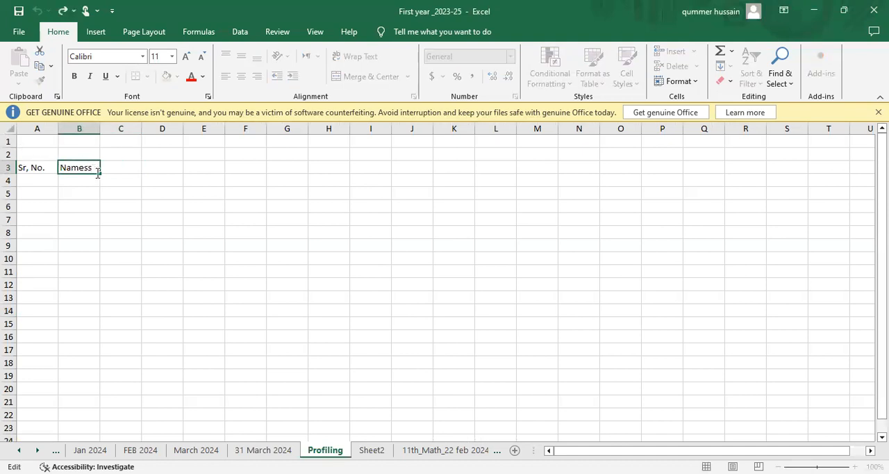
key("BackSpace")
key("BackSpace")
key("Tab")
key("Tab")
key("Left")
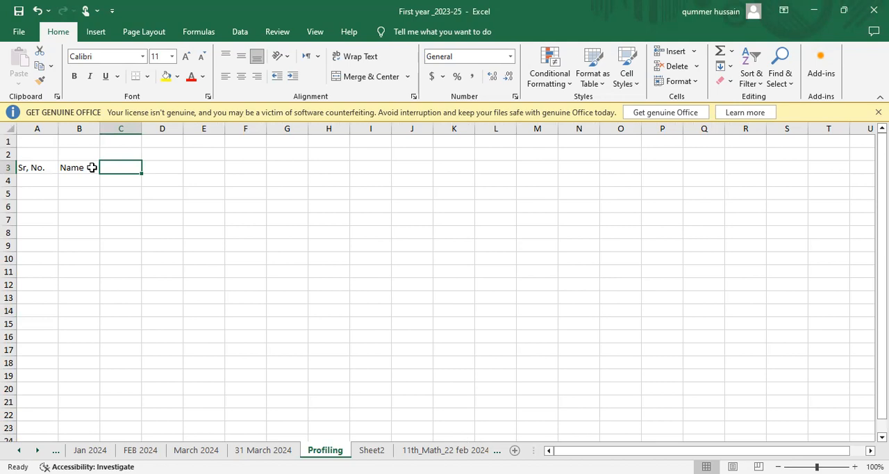
Enter the date 3/25/2024 in cell C2 and the value 40 beneath it in C3.
key("Up")
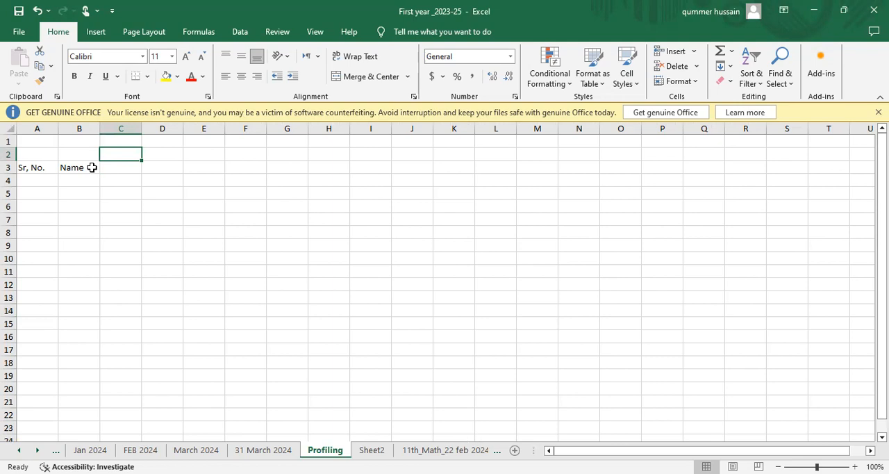
type("2")
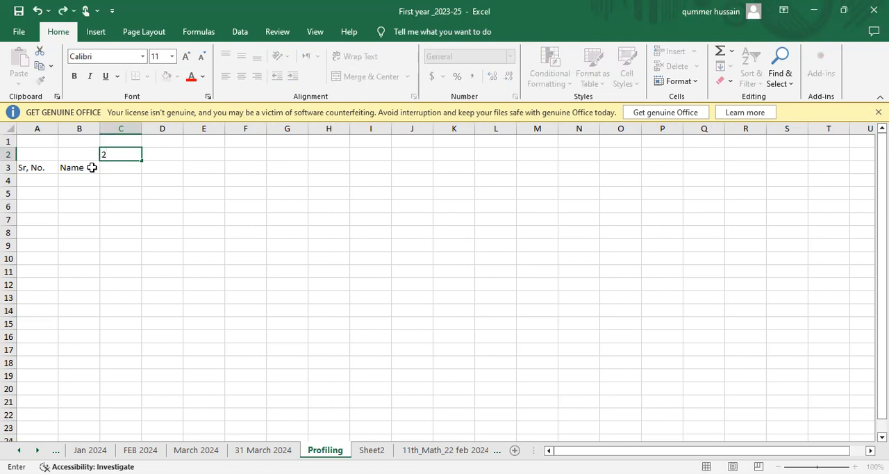
type("5")
key("BackSpace")
key("BackSpace")
type("3/25/20024")
key("BackSpace")
key("BackSpace")
key("BackSpace")
type("24")
key("Return")
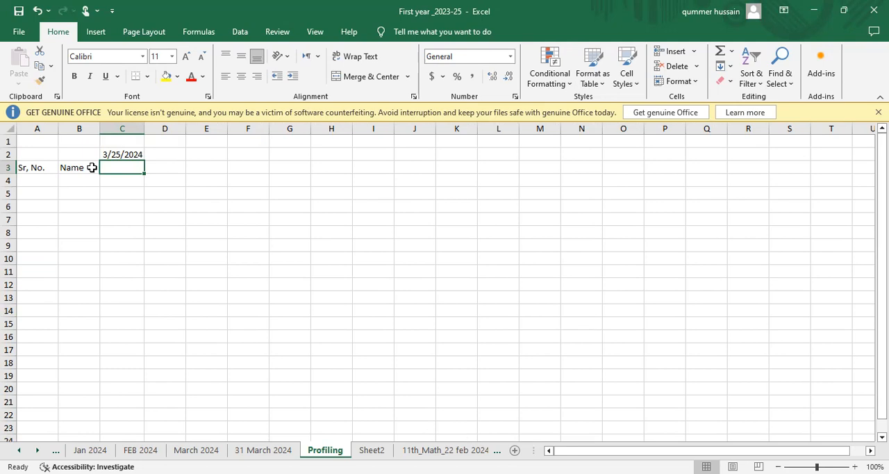
type("40")
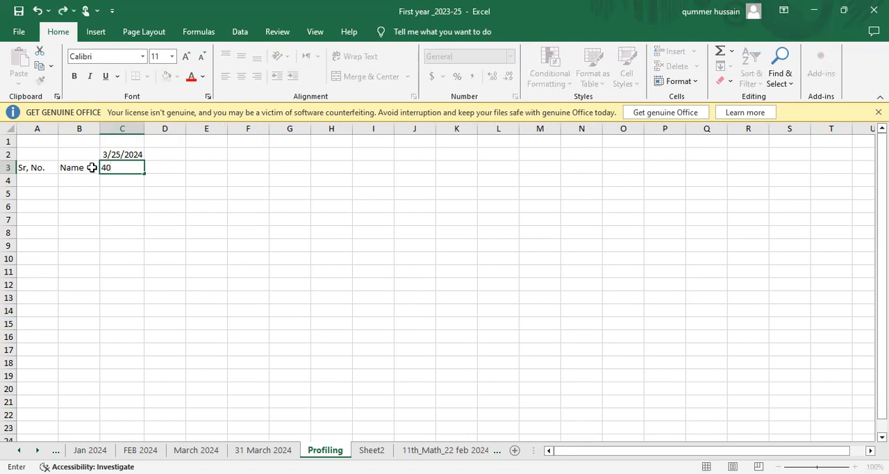
key("Tab")
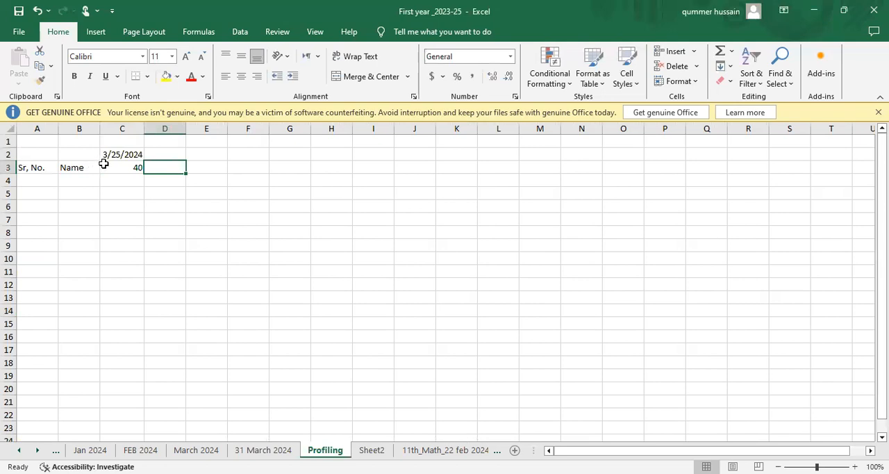
Fill the date series from C2 across to H2, ending at 3/30/2024, and widen columns D to H to fit the dates.
left_click(119, 154)
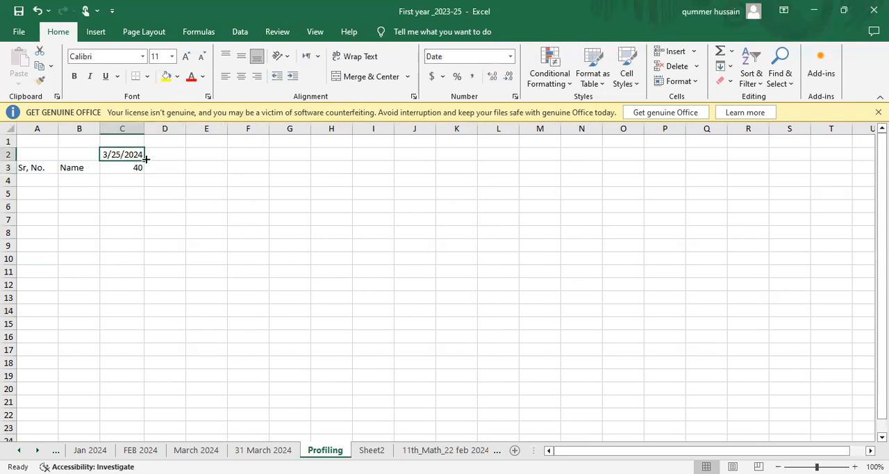
left_click_drag(145, 159, 265, 162)
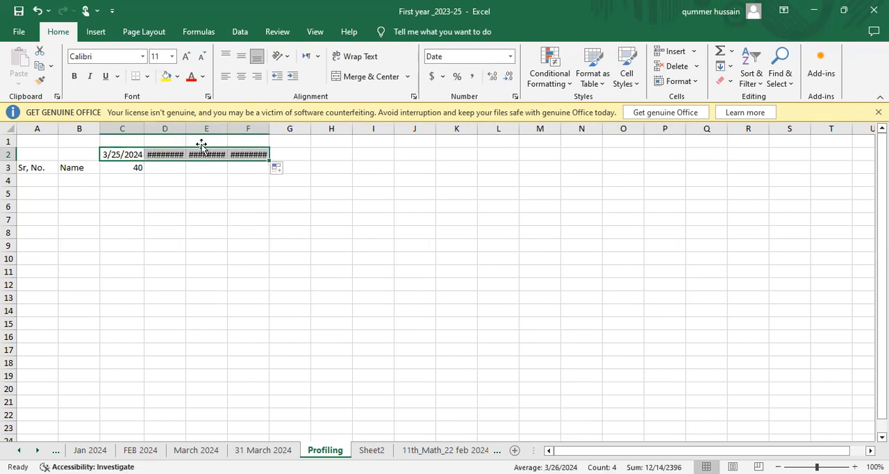
left_click_drag(186, 127, 200, 127)
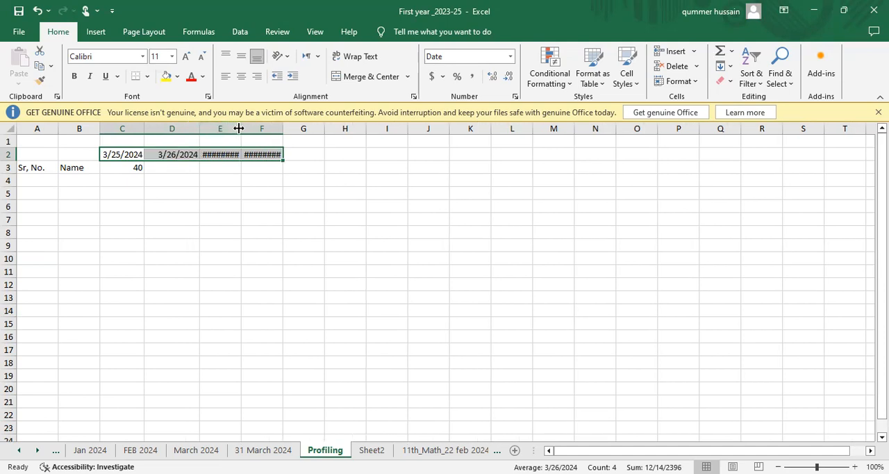
left_click_drag(239, 128, 307, 128)
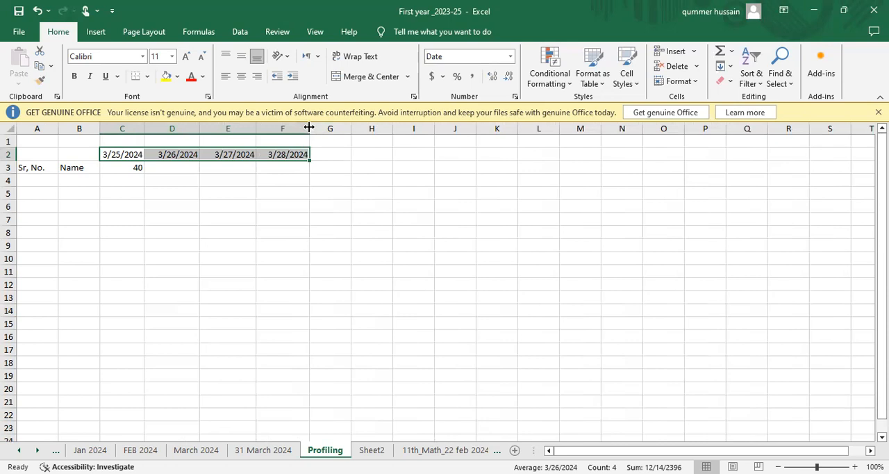
left_click_drag(309, 128, 316, 128)
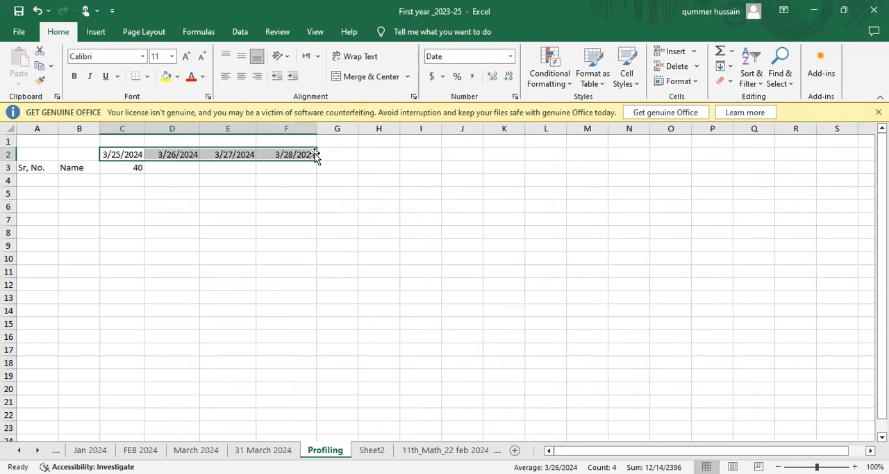
left_click_drag(316, 159, 395, 160)
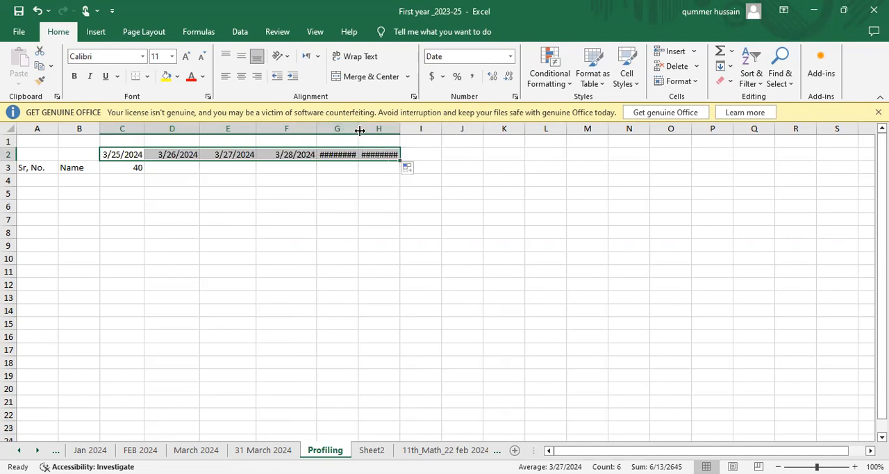
left_click_drag(359, 128, 423, 128)
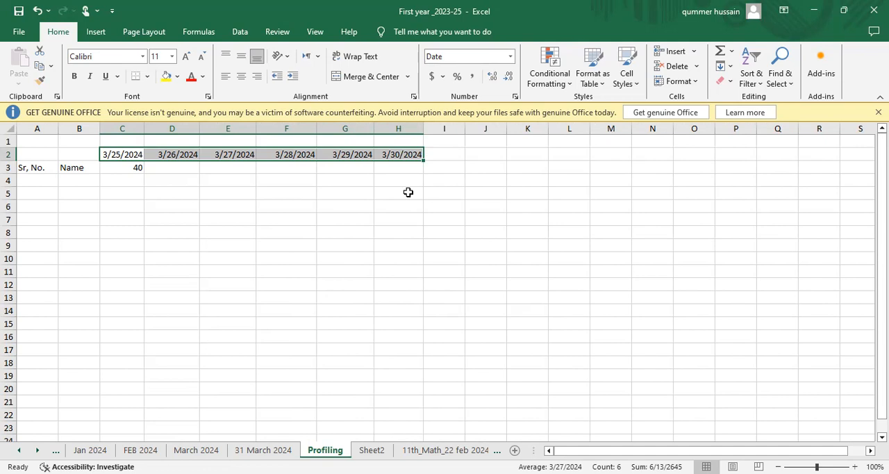
Enter the values 25, 20, 12, 20 and 25 in cells D3 to H3 under the dates.
left_click(134, 169)
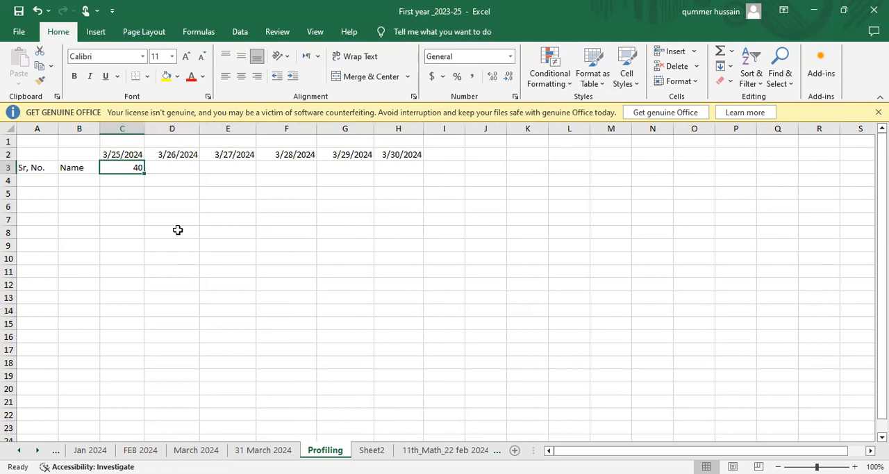
key("Right")
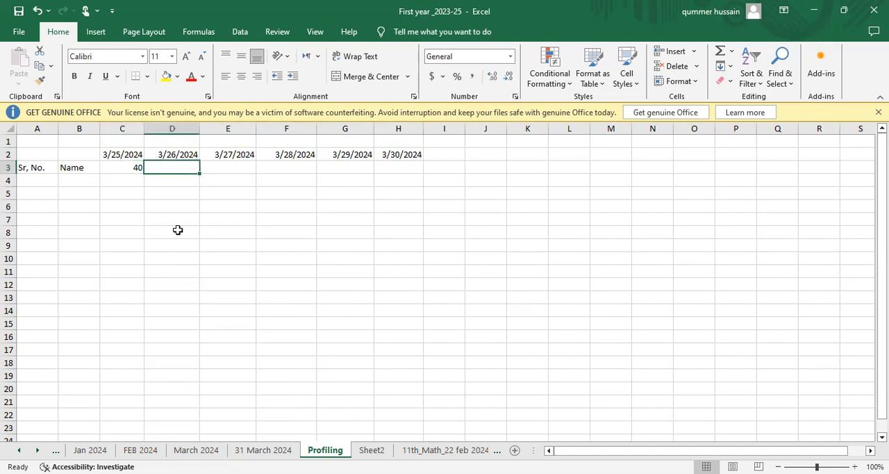
type("25")
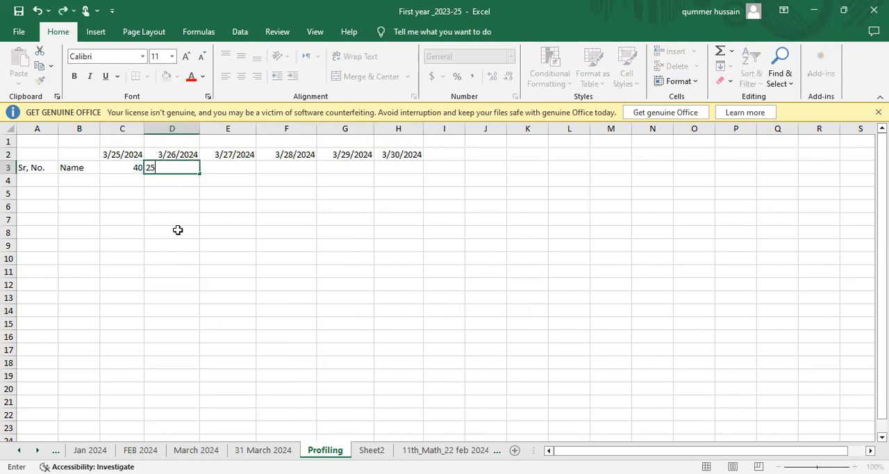
key("Right")
key("Right")
key("Left")
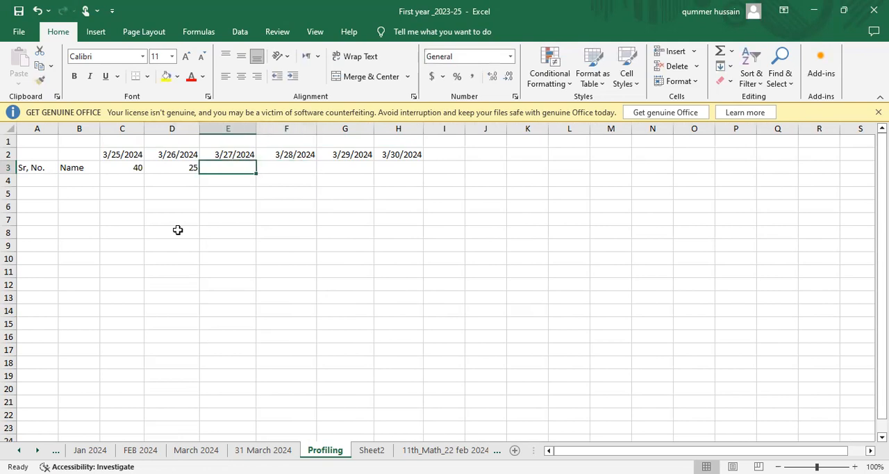
type("20")
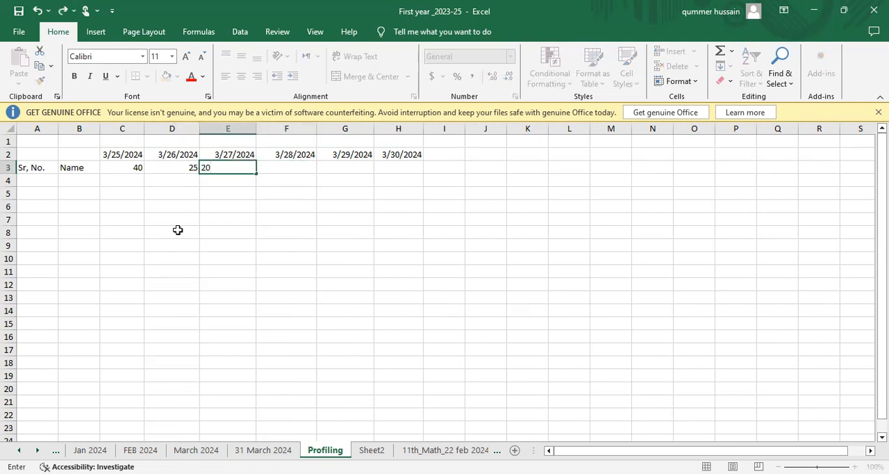
key("Right")
type("12")
key("Right")
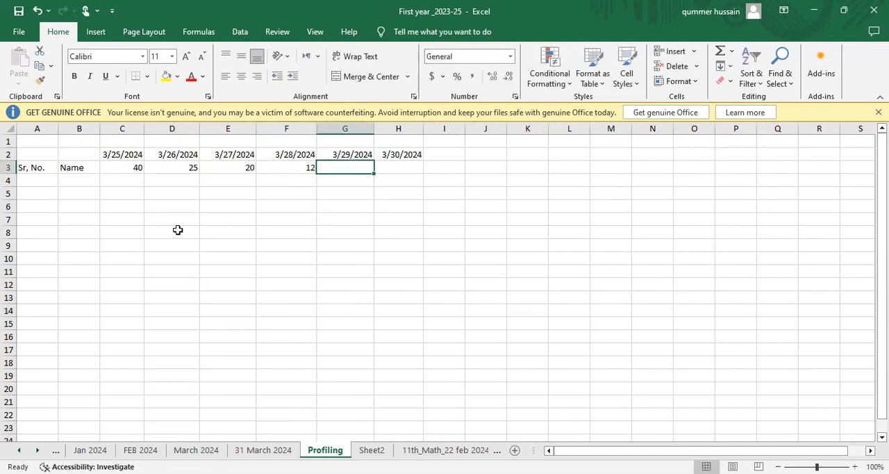
type("20")
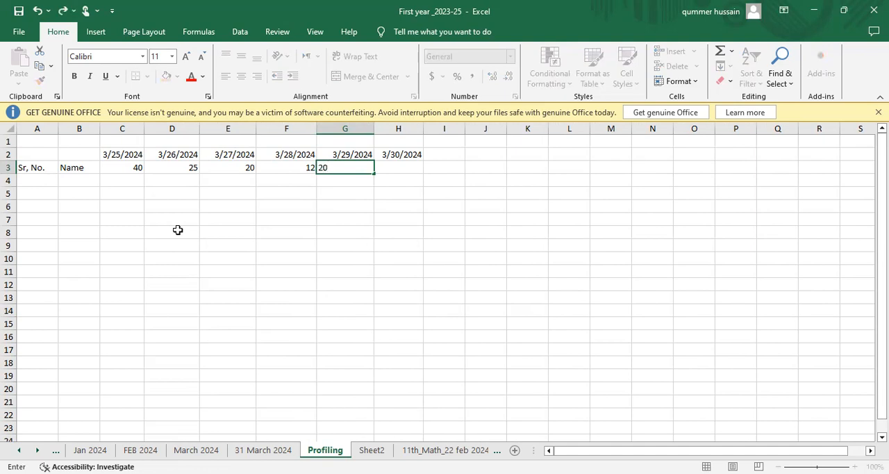
key("Right")
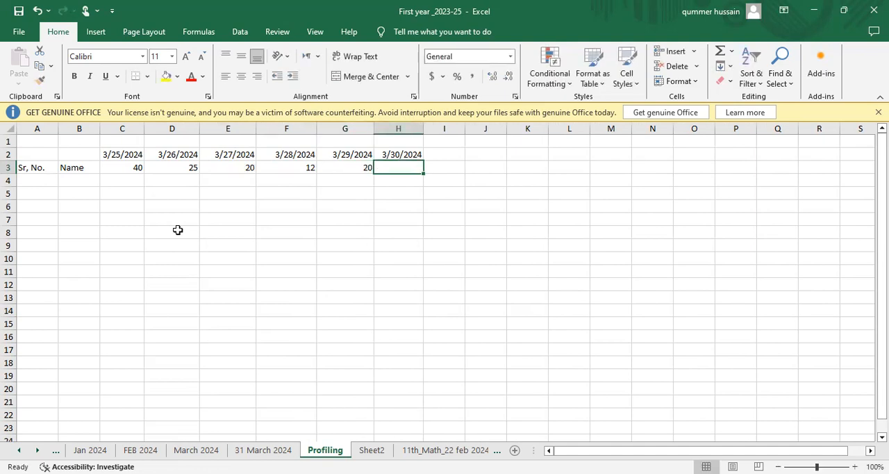
type("25")
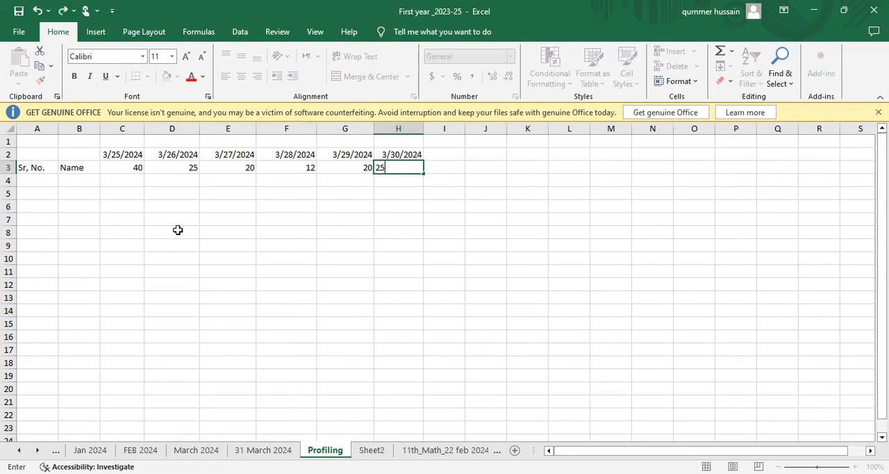
key("Left")
Enter the first serial number, 1, in cell A4 under the serial number header.
key("Left")
key("Left")
key("Left")
key("Left")
key("Left")
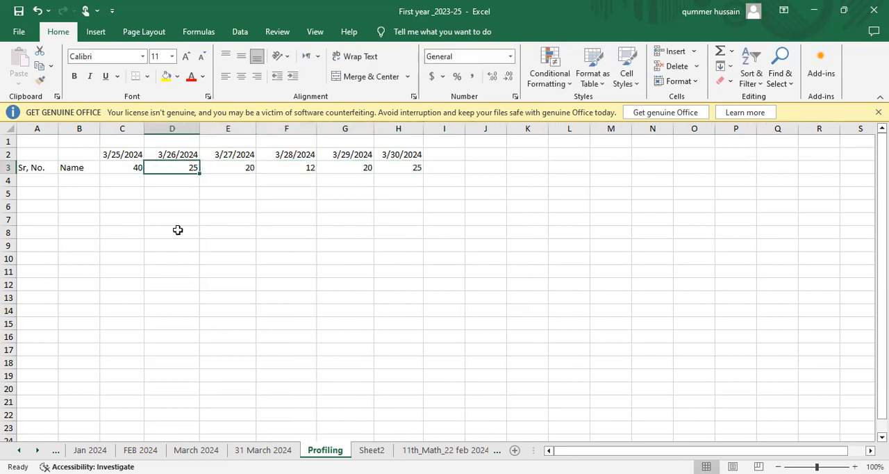
key("Left")
key("Down")
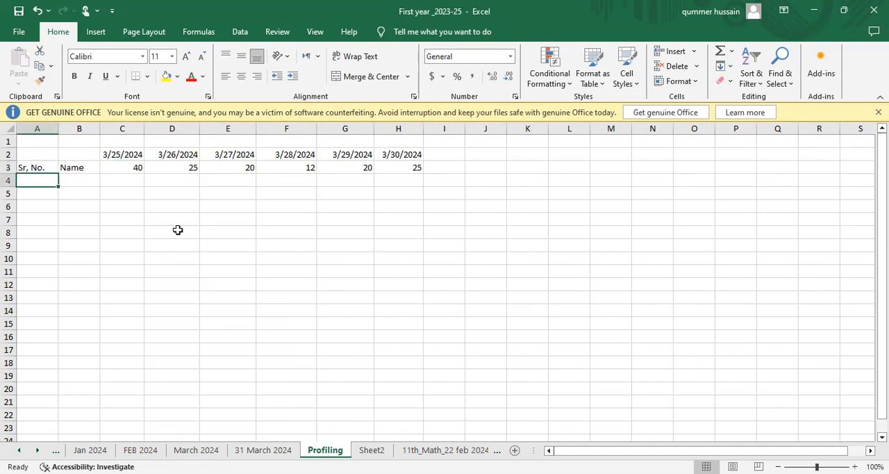
type("1")
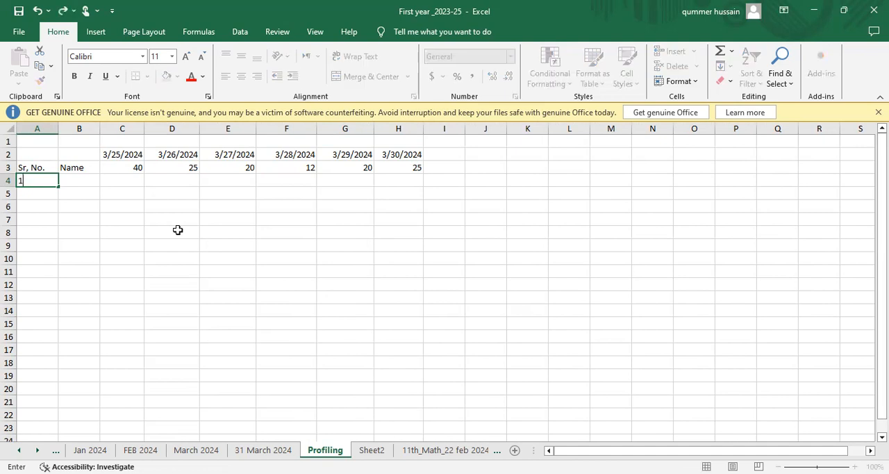
key("Return")
Enter the formula =A4+1 in cell A5 to calculate the second serial number.
type("=")
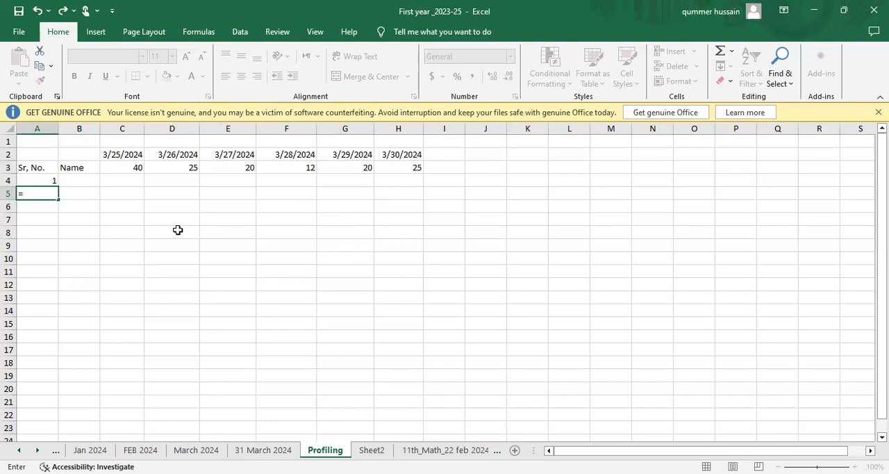
left_click(53, 179)
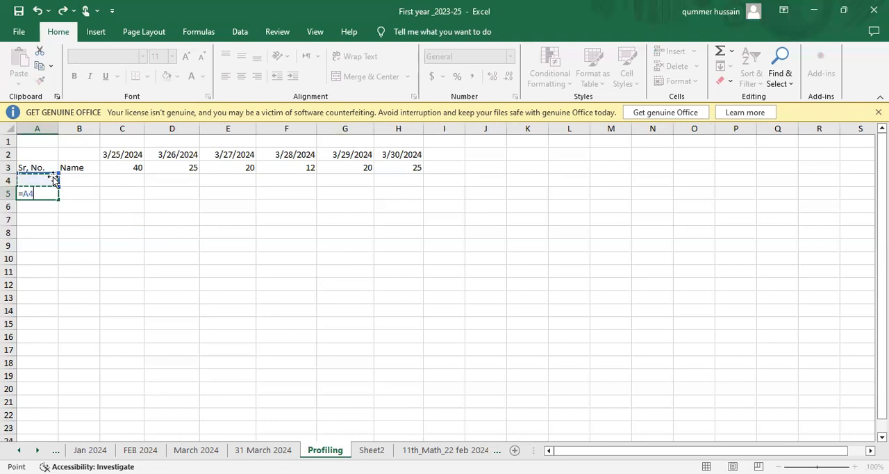
type("+1")
key("Return")
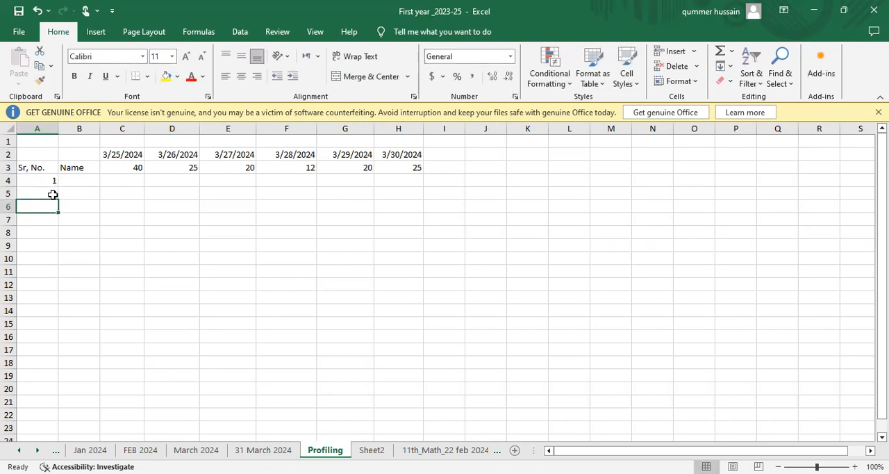
Fill the serial number formula from A5 down to A8 and widen the name column B.
left_click(52, 194)
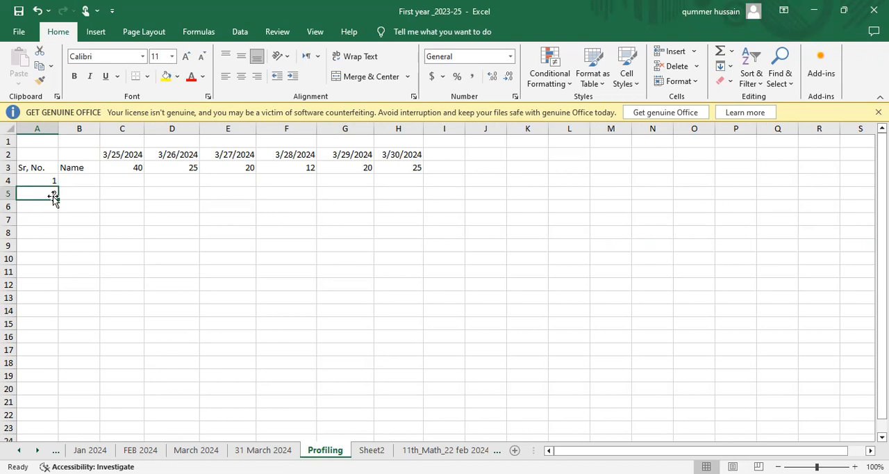
left_click_drag(60, 200, 61, 244)
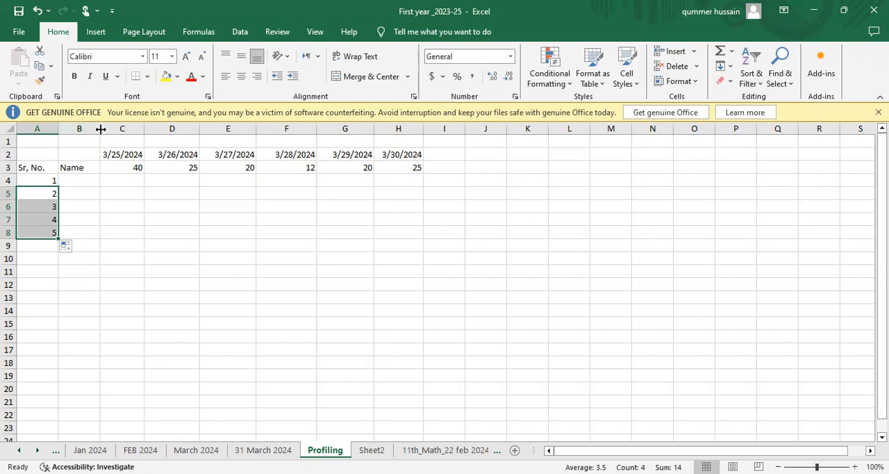
left_click_drag(100, 129, 148, 129)
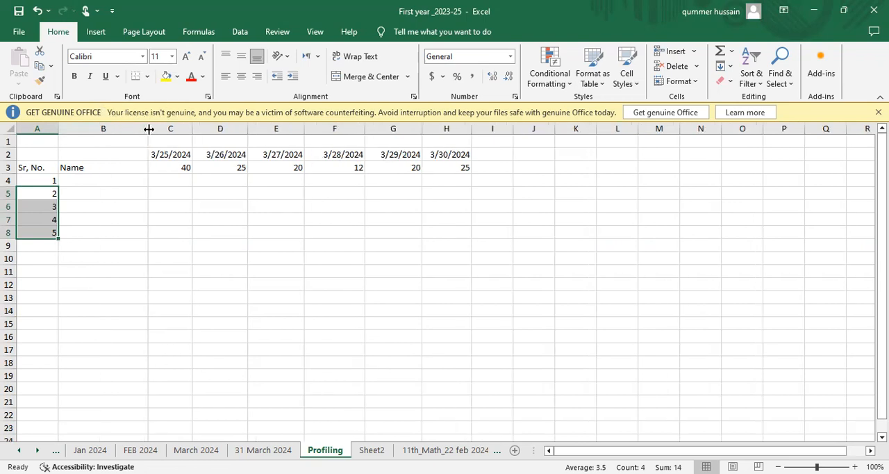
Enter the first three students' names in cells B4 to B6.
left_click(91, 183)
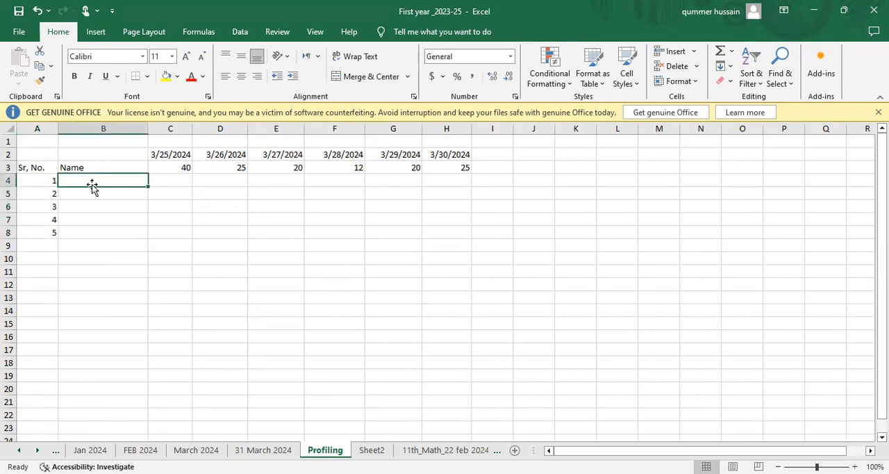
type("N")
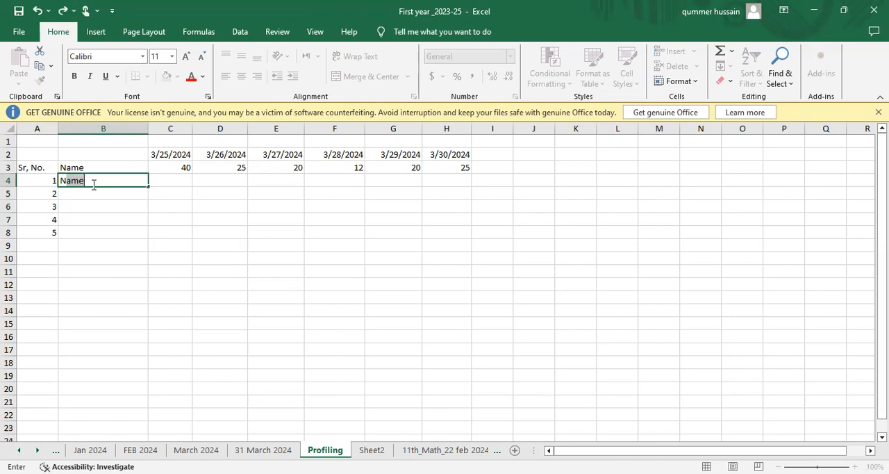
type("aveed")
key("Return")
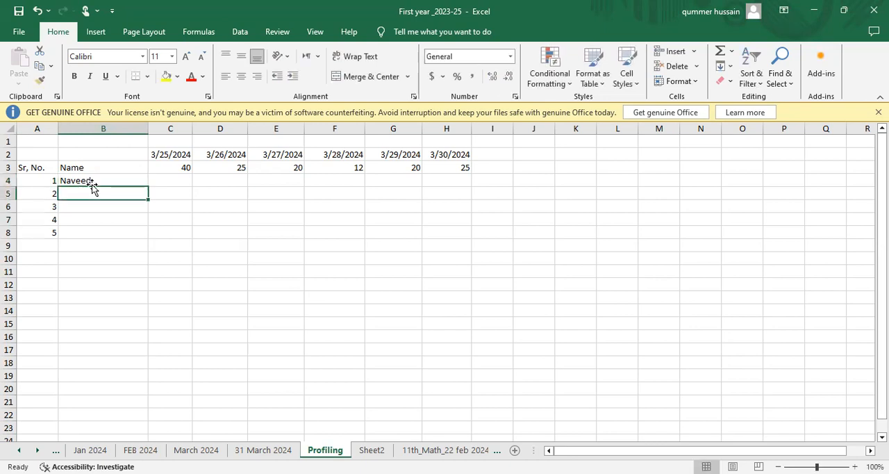
type("Hammis")
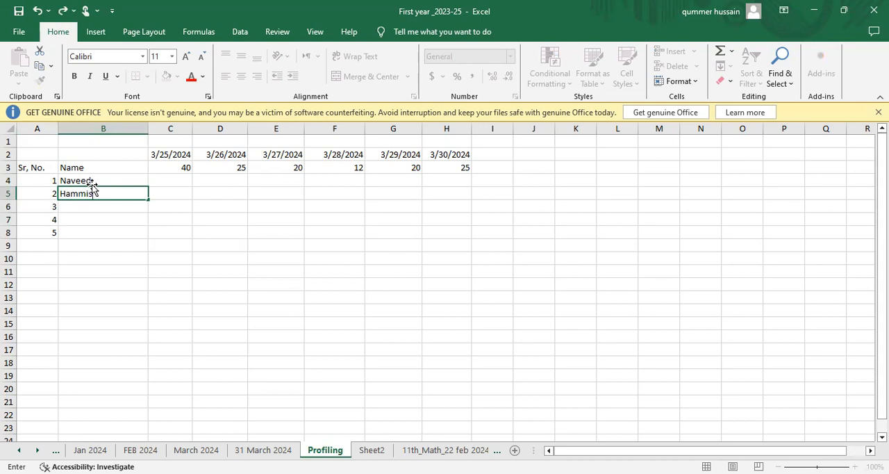
key("Return")
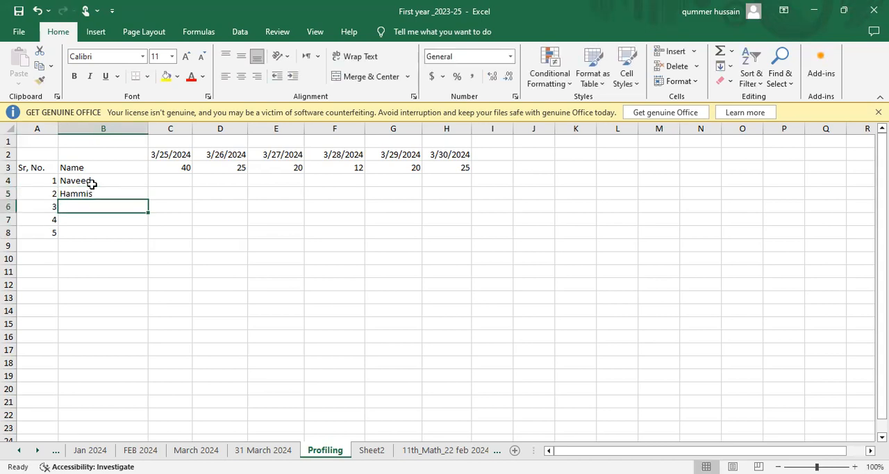
type("Davi")
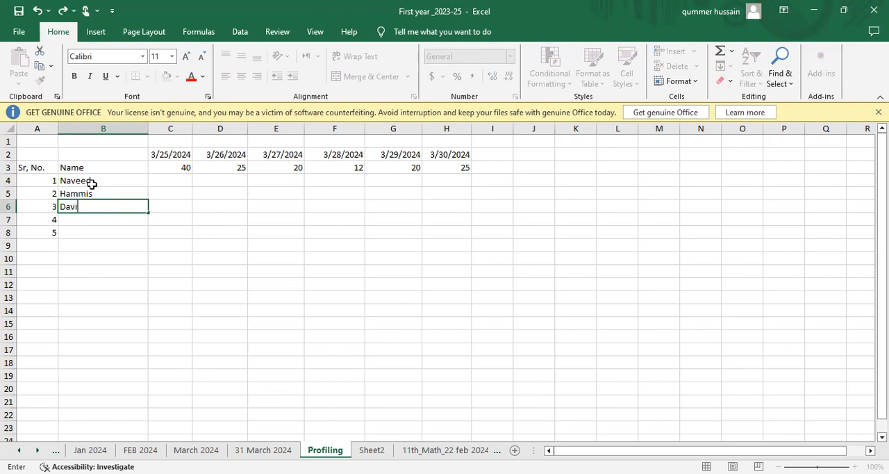
type("d")
key("Return")
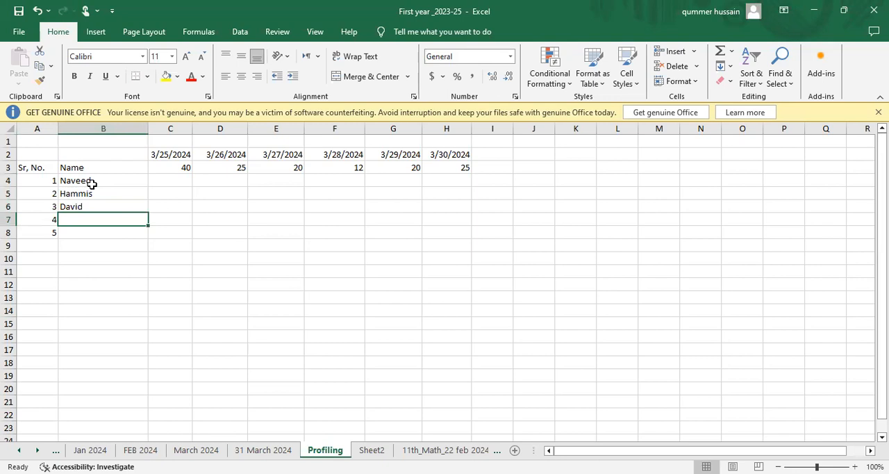
Enter the fourth student's full name in cell B7.
type("RM")
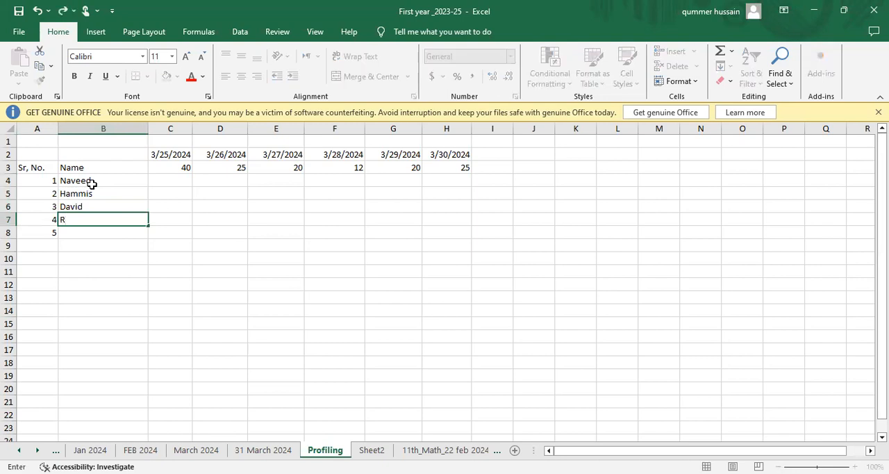
key("BackSpace")
key("BackSpace")
type("AM")
key("BackSpace")
key("BackSpace")
type("r")
key("BackSpace")
type("Ram Lal")
key("Return")
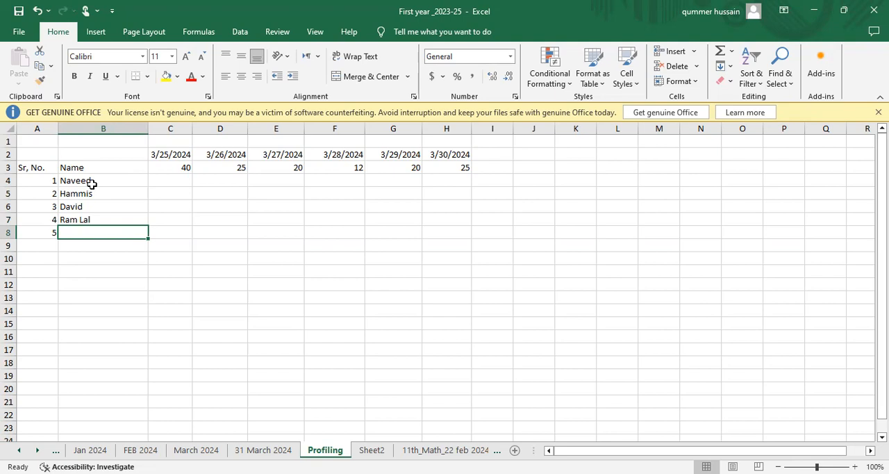
Enter the fifth student's full name in cell B8.
type("J")
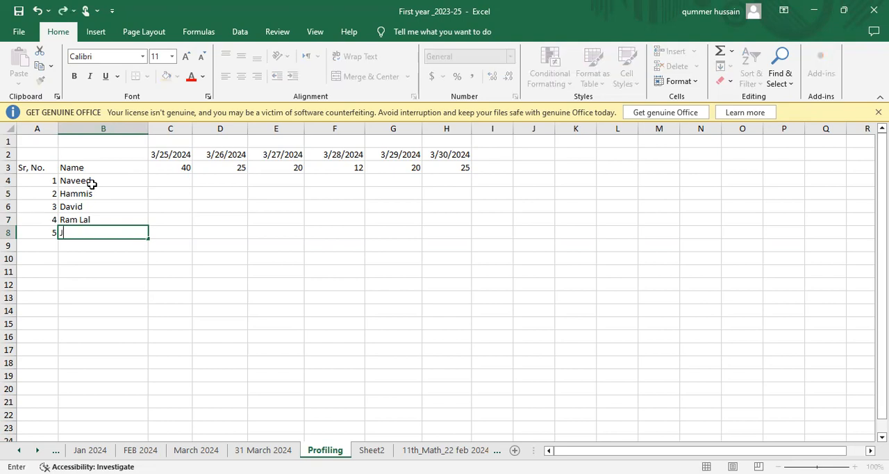
type("eckey Chin")
key("Tab")
key("Left")
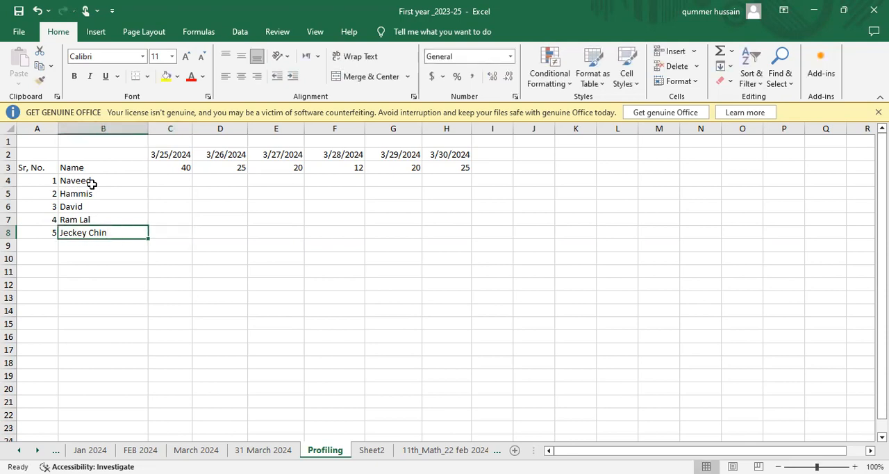
Enter the 3/25/2024 marks 40 and 30 for the first two students in cells C4 and C5.
key("Up")
key("Up")
key("Up")
key("Up")
key("Right")
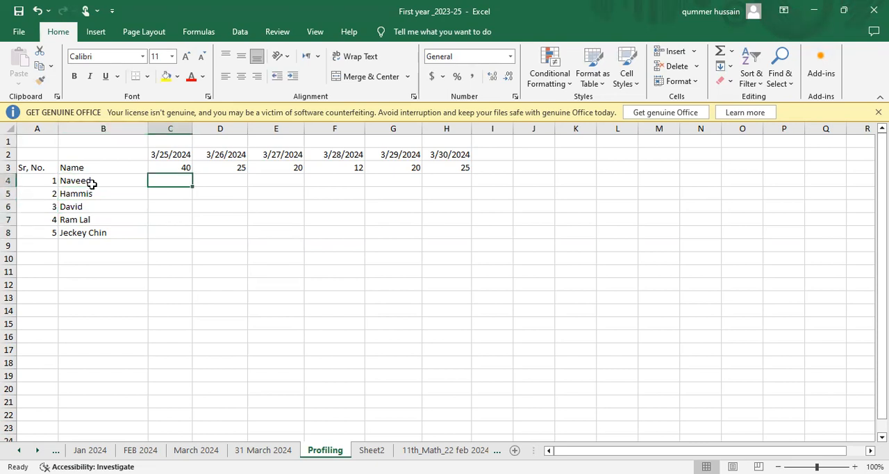
type("40")
key("Return")
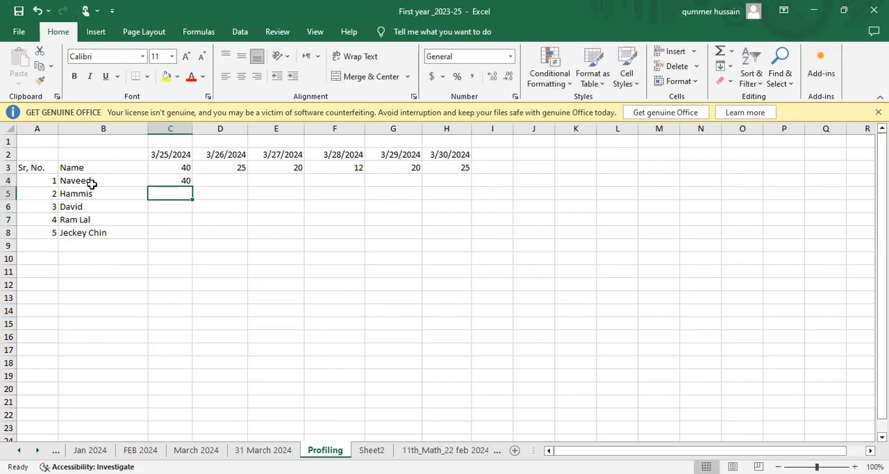
type("300")
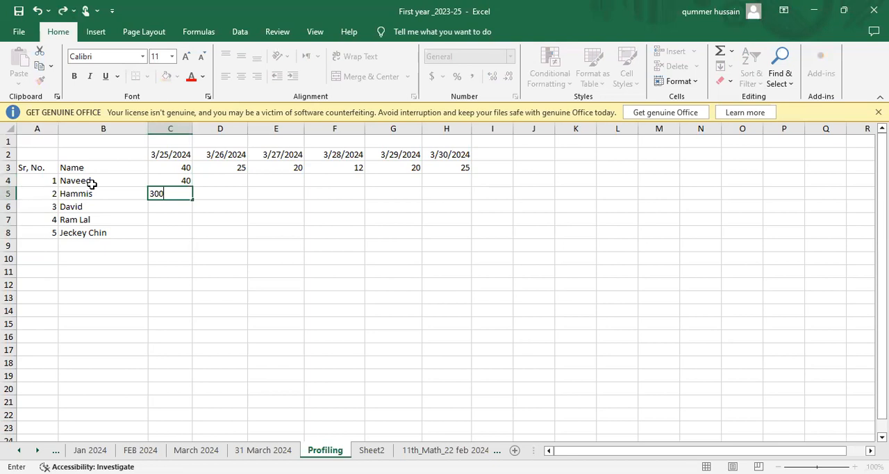
key("BackSpace")
key("BackSpace")
type("0")
key("Return")
Enter the 3/25/2024 marks 25, 33 and 20 for the remaining students in cells C6 to C8.
type("2")
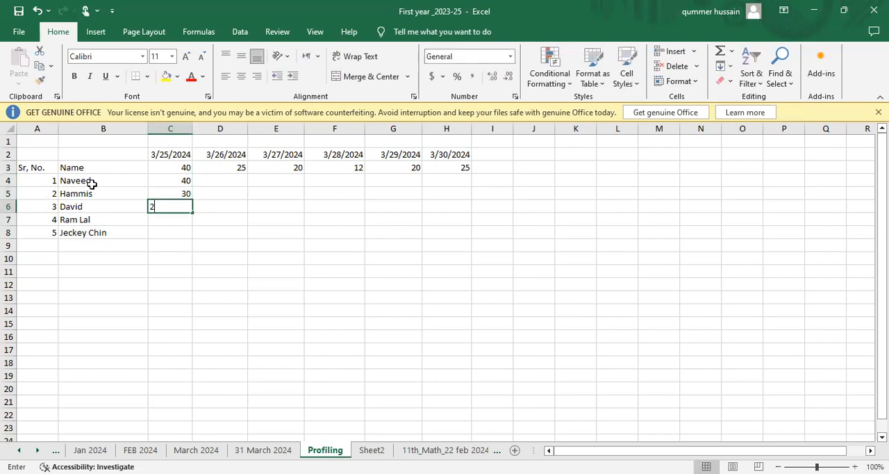
type("55")
key("BackSpace")
key("BackSpace")
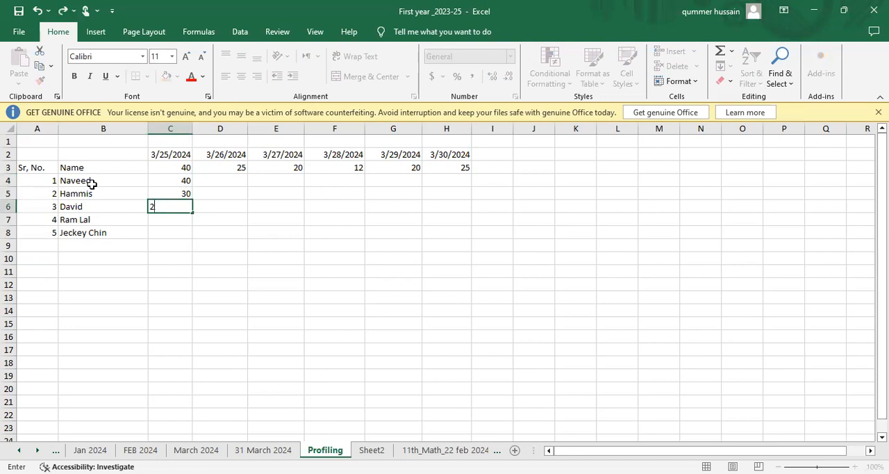
type("5")
key("Return")
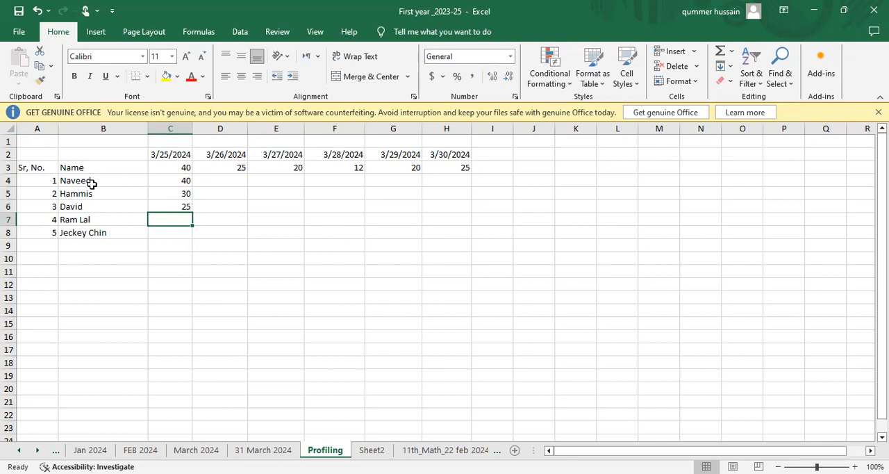
type("33")
key("Return")
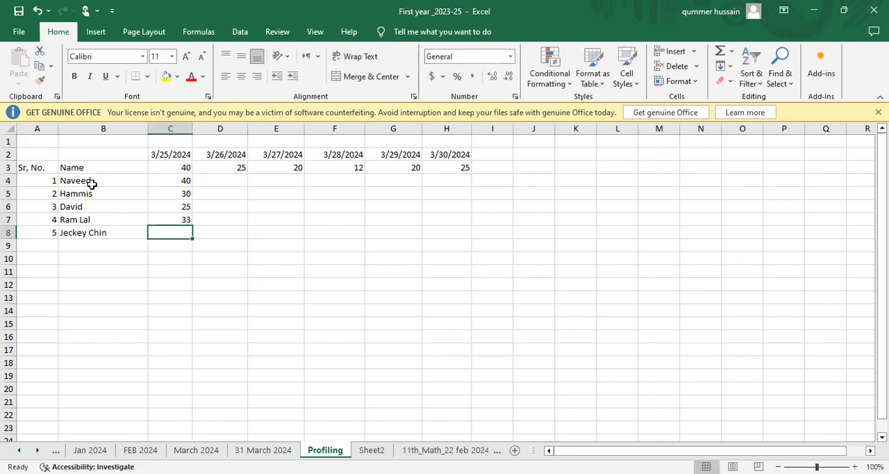
type("20")
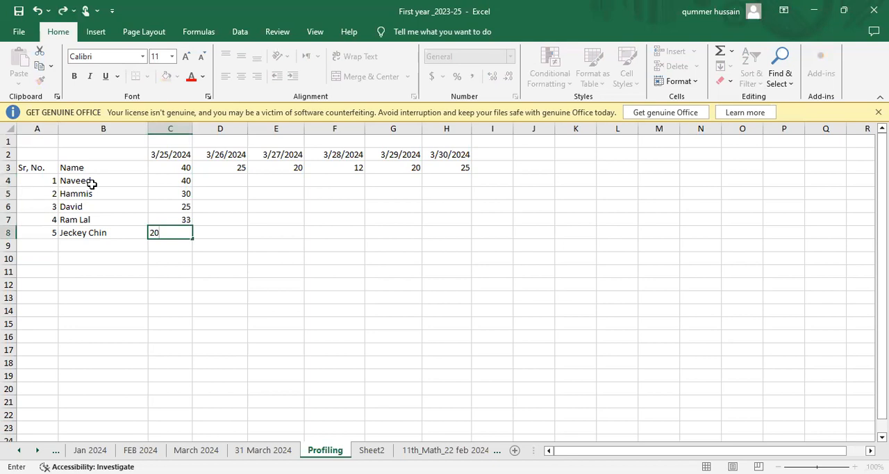
key("Right")
Enter A, 25 and 25 in cells D4 to D6 as the first three students' results for 3/26/2024.
key("Up")
key("Up")
key("Up")
key("Up")
type("A")
key("Return")
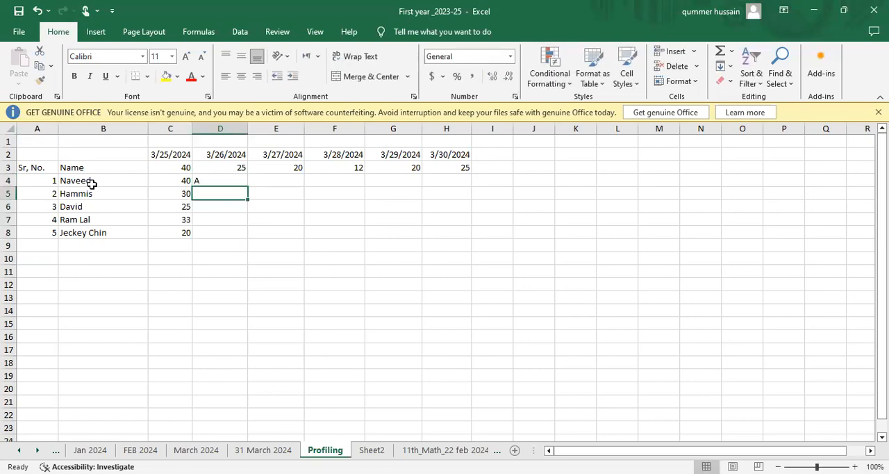
type("25")
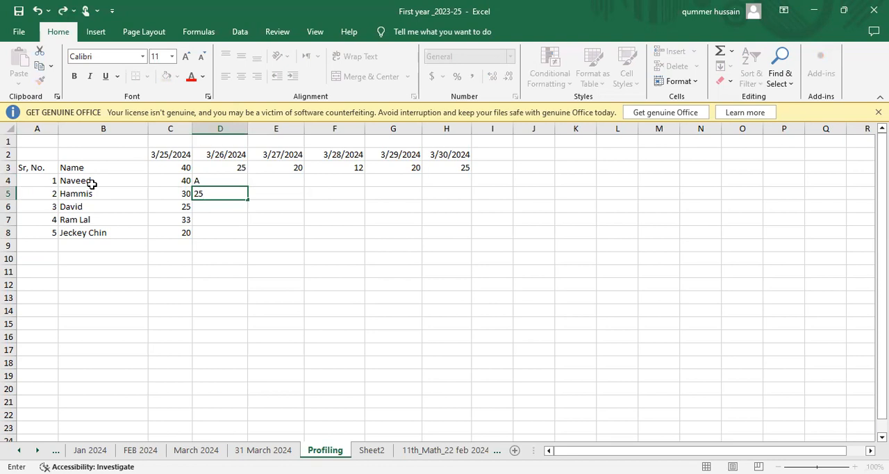
key("Return")
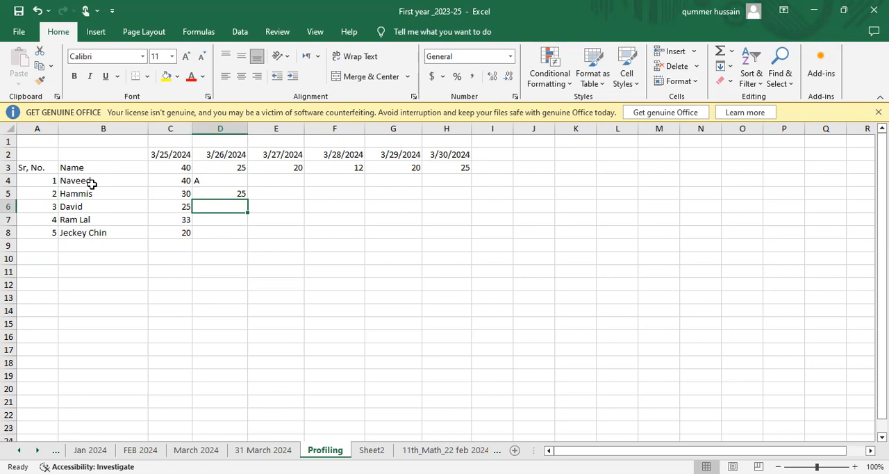
type("25")
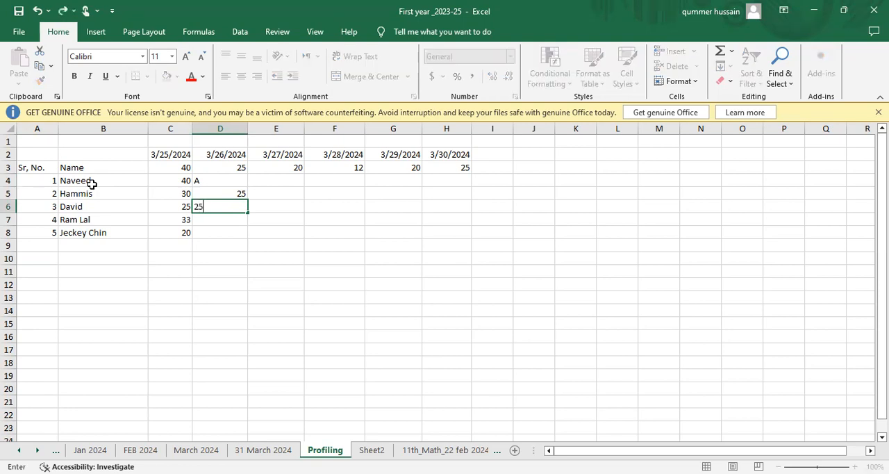
key("Return")
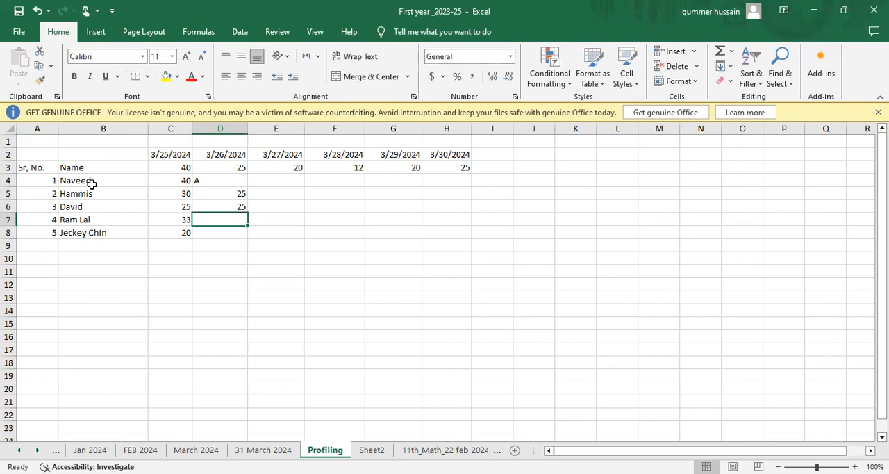
Enter 27 in cell D7 as the fourth student's mark for 3/26/2024.
type("27")
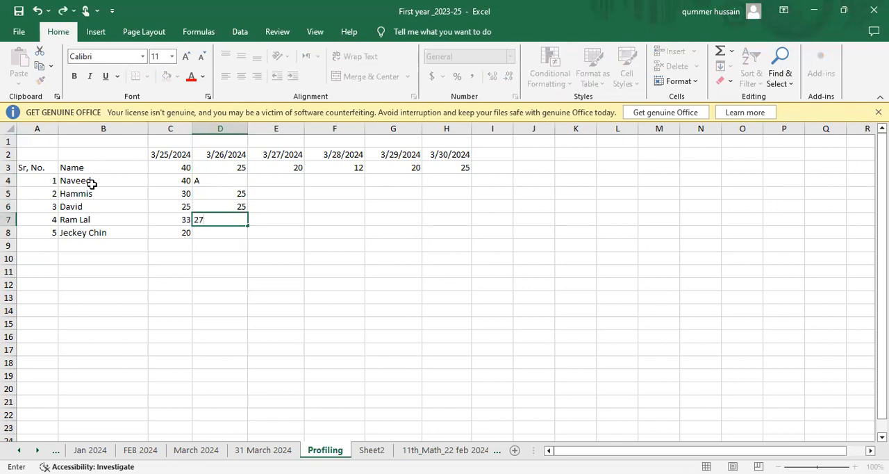
key("Return")
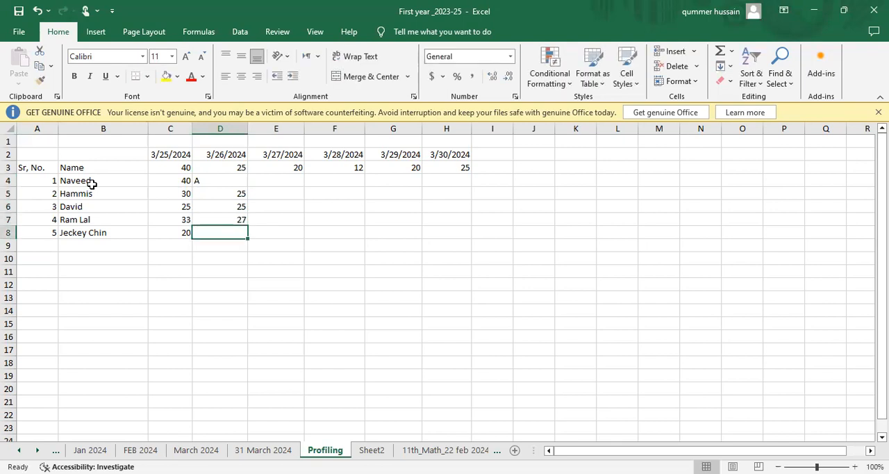
key("Up")
key("Up")
key("Down")
key("Down")
key("Up")
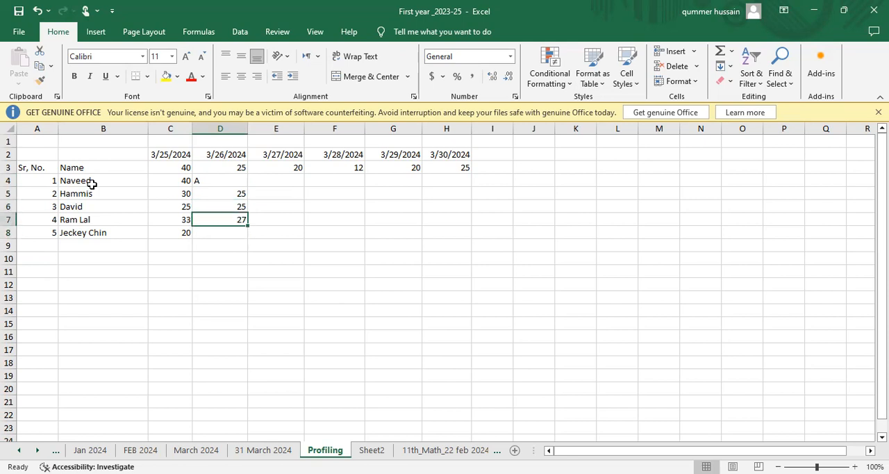
Set the fourth student's 3/26/2024 mark in D7 to 24 and enter 23 in D8 for the fifth.
type("24")
key("Return")
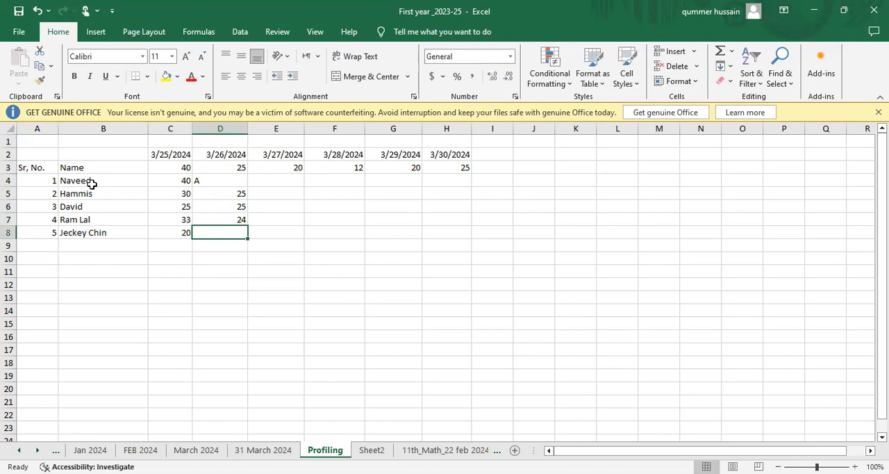
type("23")
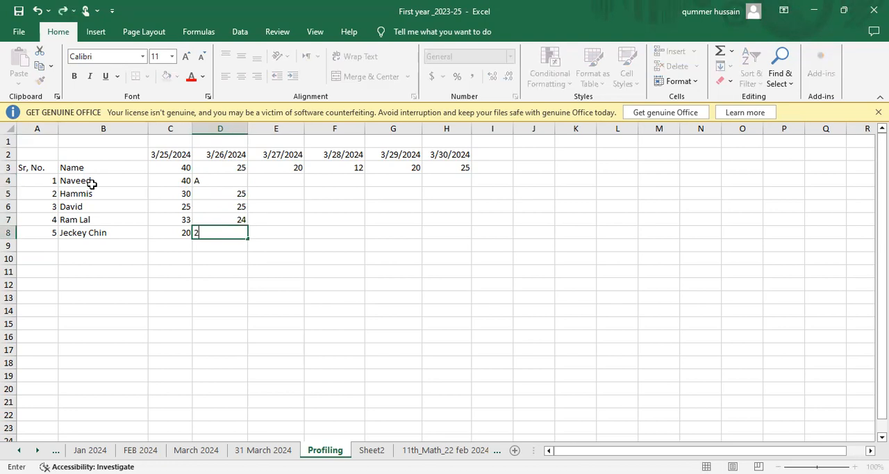
key("Tab")
Enter 15 and 10 in cells E4 and E5 as the first two students' marks for 3/27/2024.
key("Up")
key("Up")
key("Up")
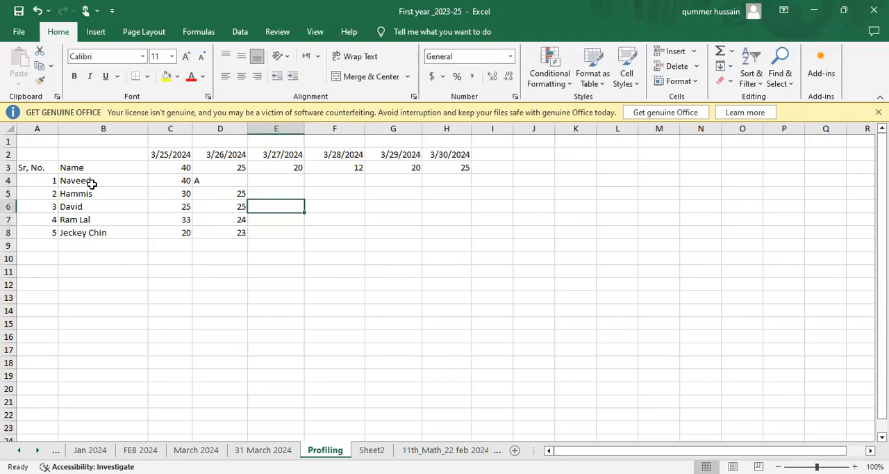
key("Up")
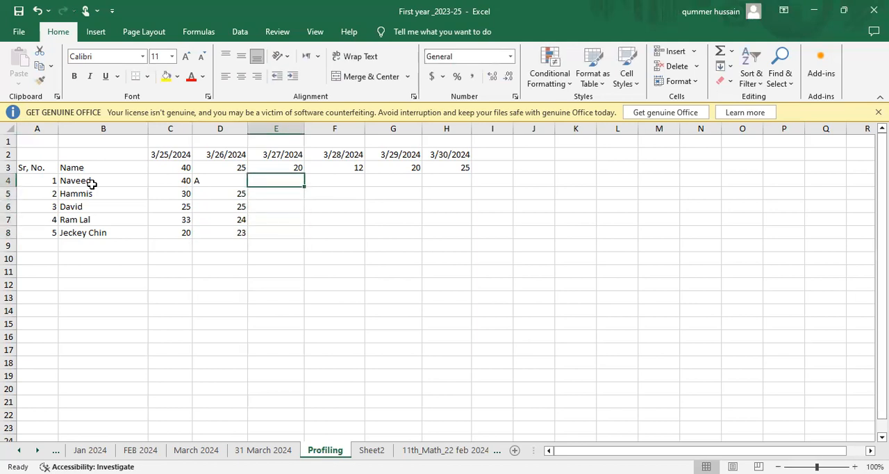
type("15")
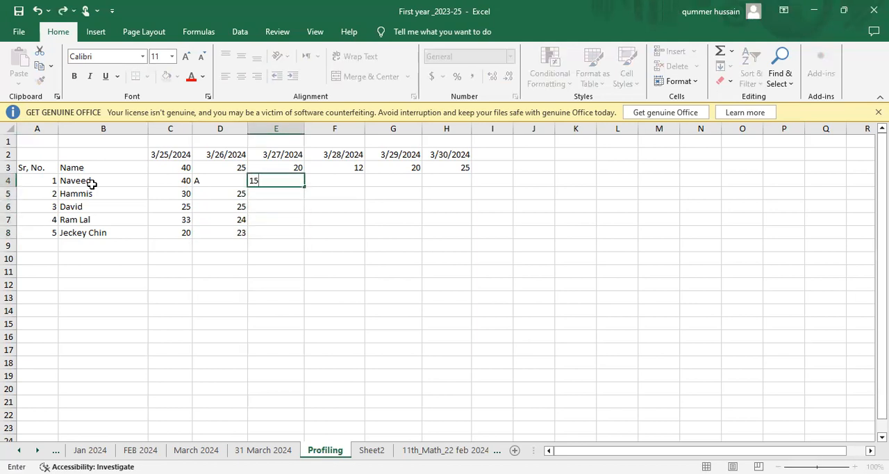
key("Return")
type("10")
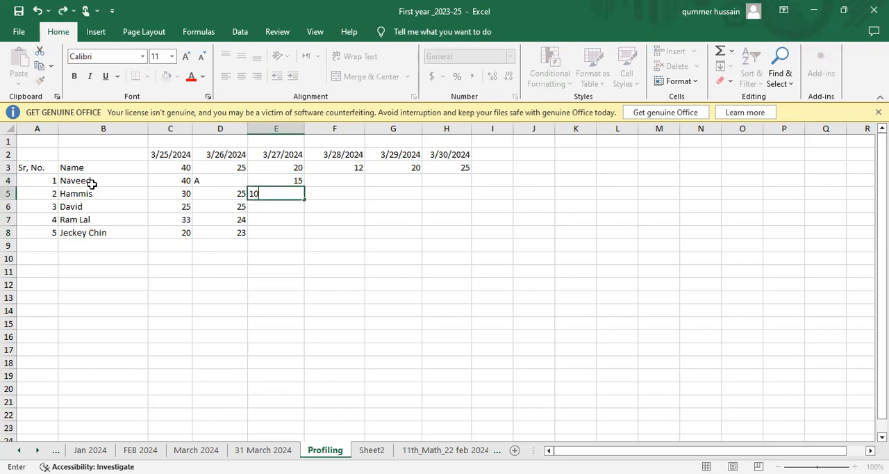
key("Return")
key("Return")
Enter 122 in cell E6 as the third student's mark for 3/27/2024.
key("Up")
type("122")
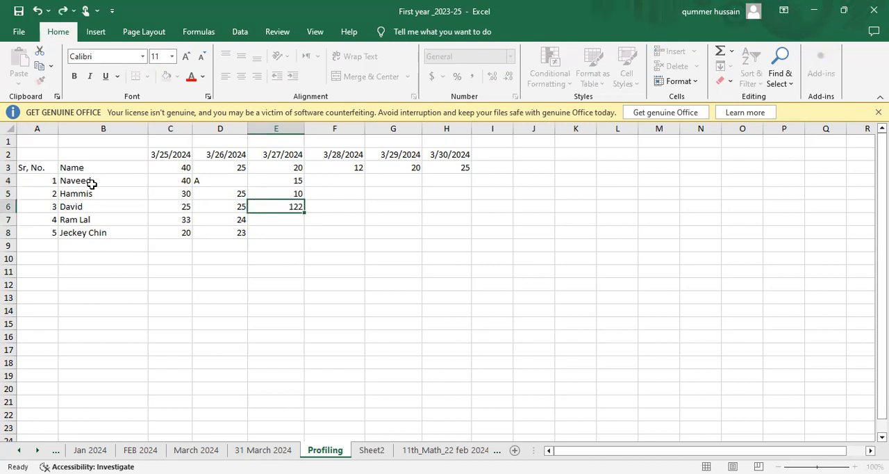
key("Return")
key("Return")
Set the third student's 3/27/2024 mark in E6 to 12, and enter 18 and 20 in E7 and E8.
key("Up")
key("Up")
key("Up")
key("Down")
key("Down")
key("Up")
type("12")
key("Return")
type("8")
key("Return")
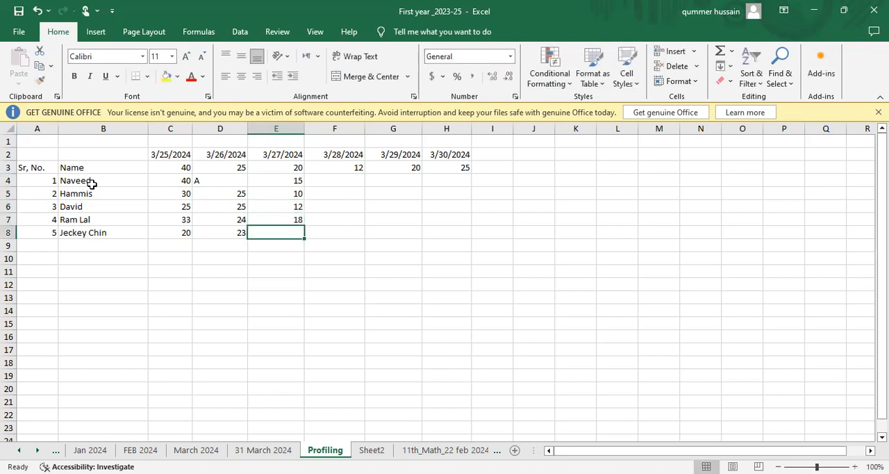
type("20")
key("Tab")
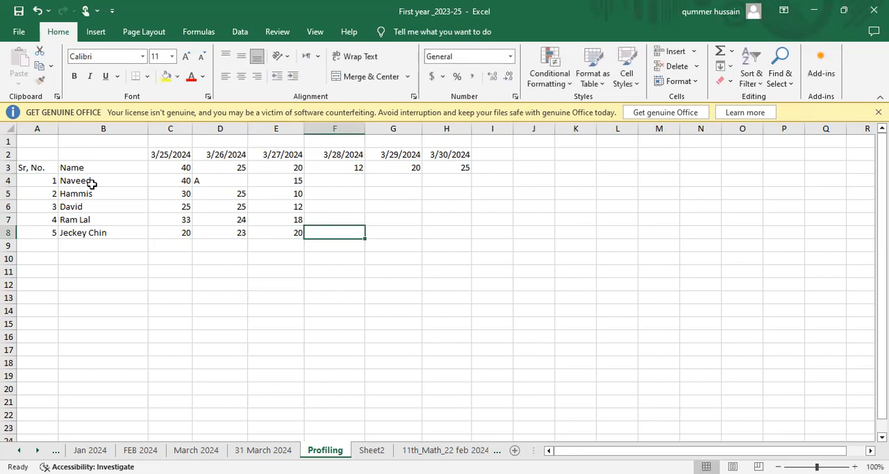
Enter 12 and 1 in cells F4 and F5 as the first two students' marks for 3/28/2024.
key("Up")
key("Up")
key("Up")
key("Up")
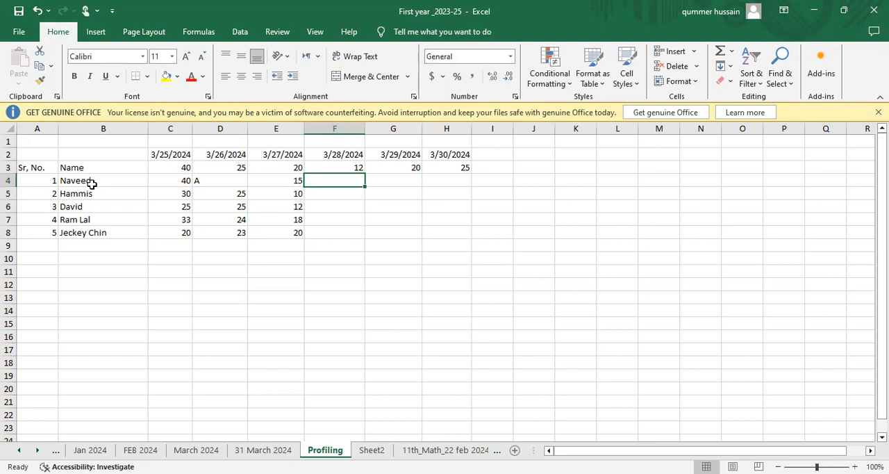
type("12")
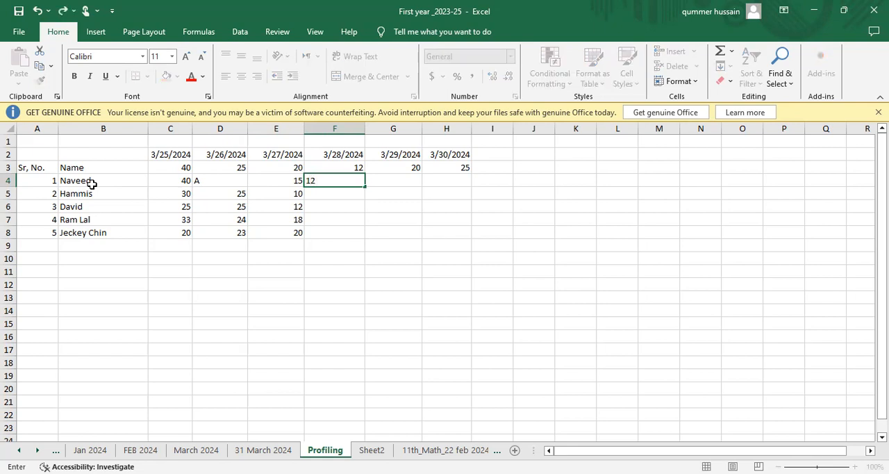
key("Return")
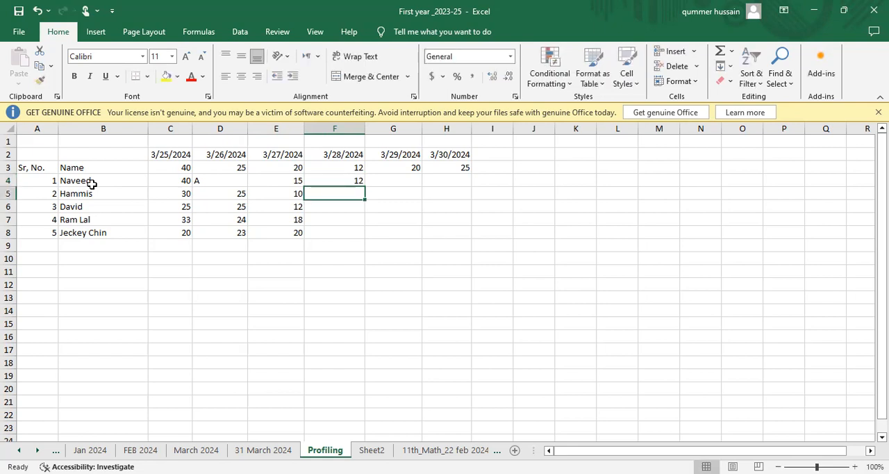
type("1")
key("Return")
key("Up")
key("Up")
key("Down")
Enter A in cell F6 and 10 in F7 as the third and fourth students' results for 3/28/2024.
key("Down")
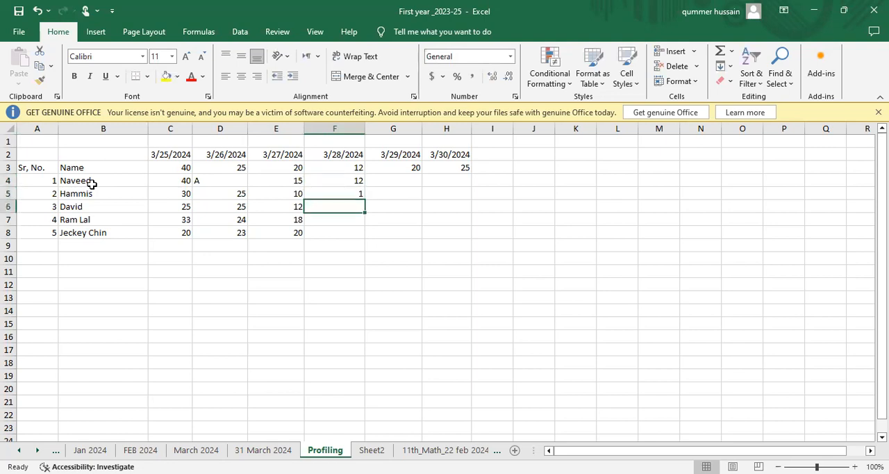
type("A")
key("Return")
key("Down")
key("Up")
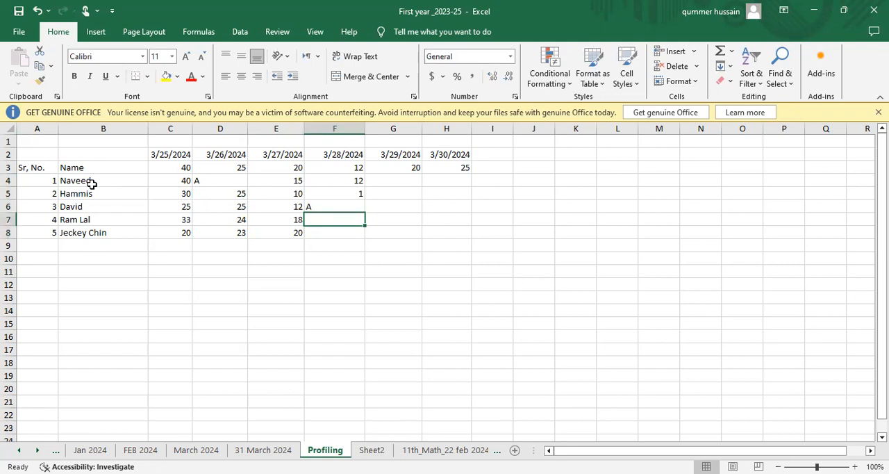
type("10")
key("Return")
Enter 10 in cell F8 as the fifth student's mark for 3/28/2024.
type("100")
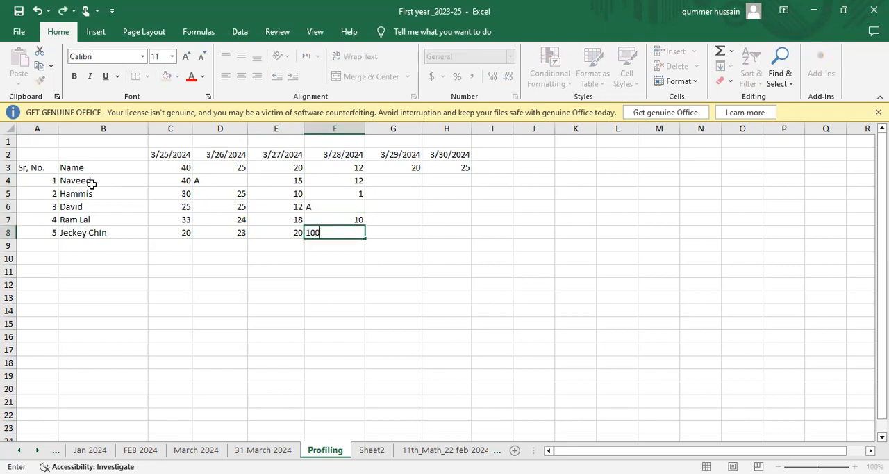
left_click(299, 181)
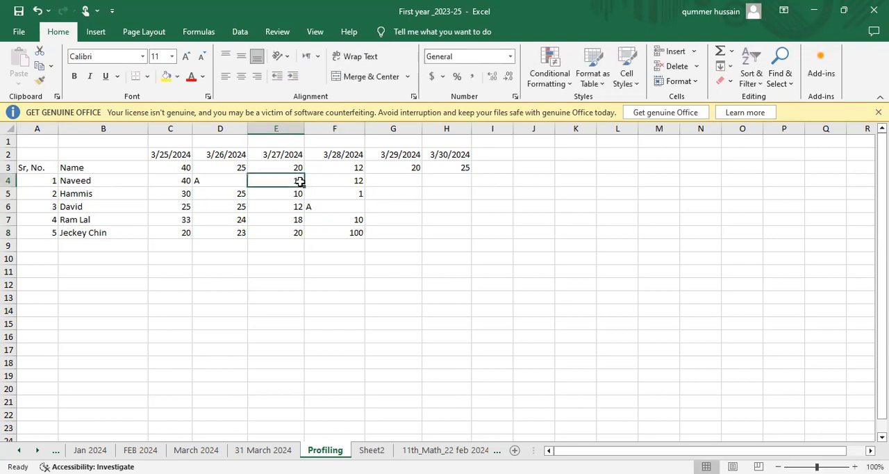
left_click(354, 230)
type("10")
key("Return")
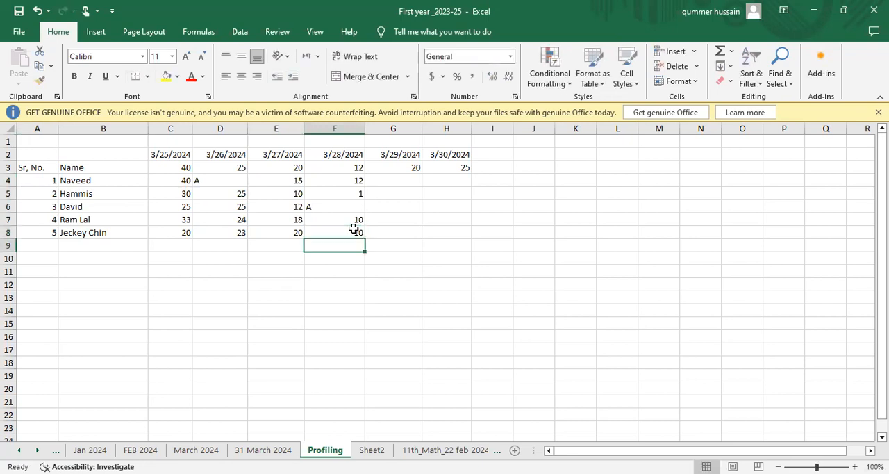
Copy the 3/27/2024 marks in E4:E8 into G4:G8 as the marks for 3/29/2024.
left_click(297, 178)
key("Up")
key("Down")
key("Down")
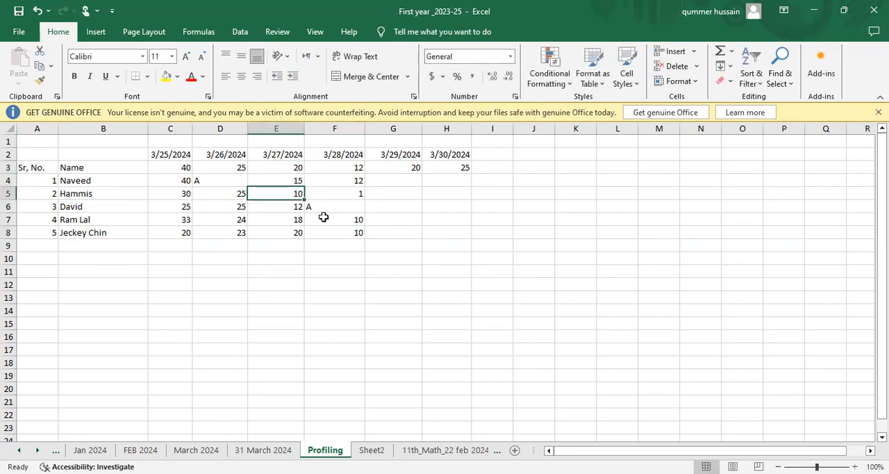
key("Up")
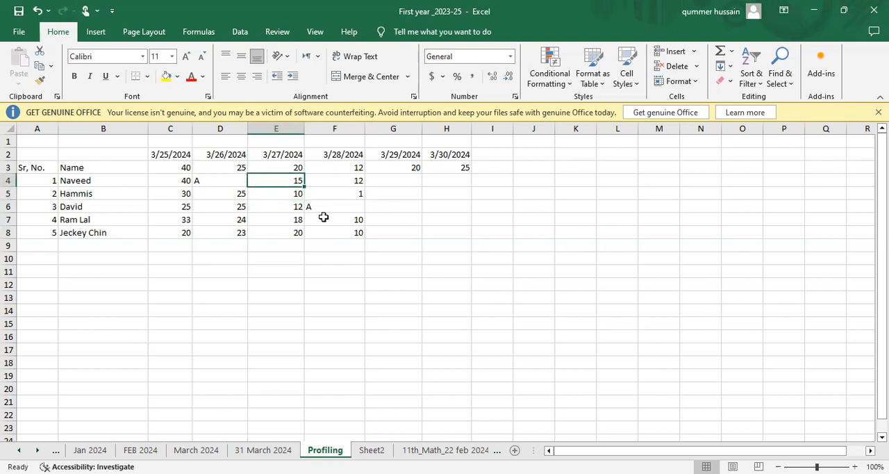
key("shift+Down")
key("shift+Down")
key("shift+Down")
key("shift+Down")
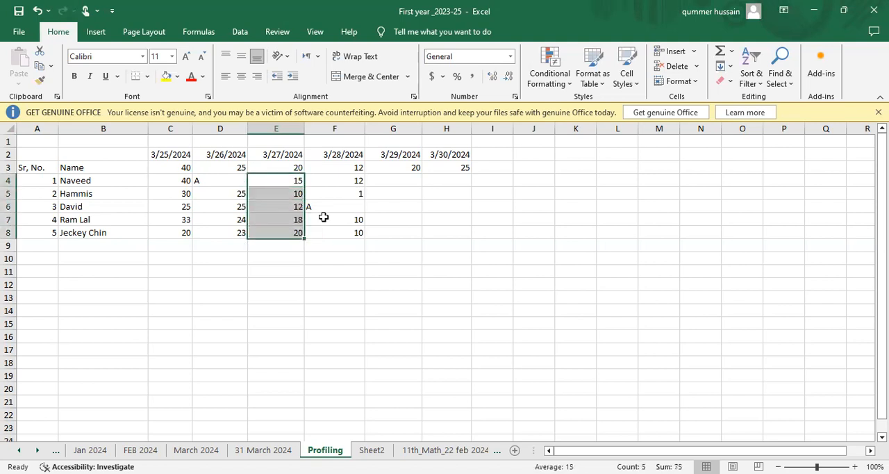
key("ctrl+c")
key("Right")
key("Right")
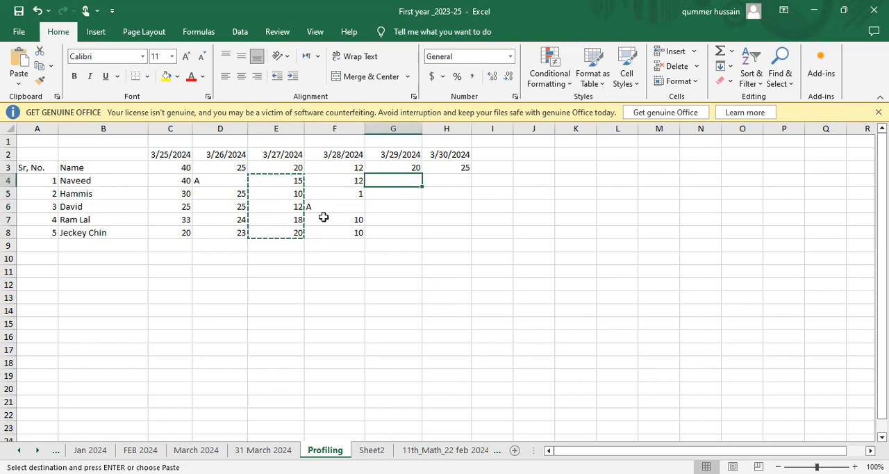
key("ctrl+v")
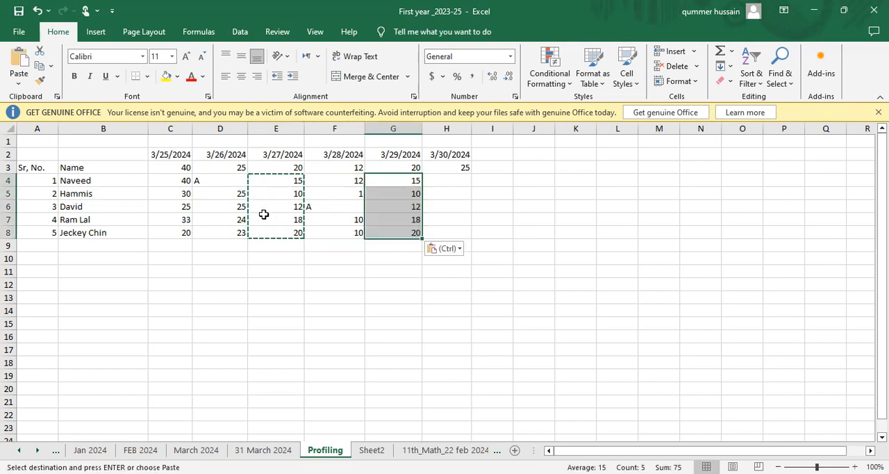
Enter 24, 23 and 25 in cells H4 to H6 as the first three students' marks for 3/30/2024.
left_click(236, 180)
left_click(236, 193)
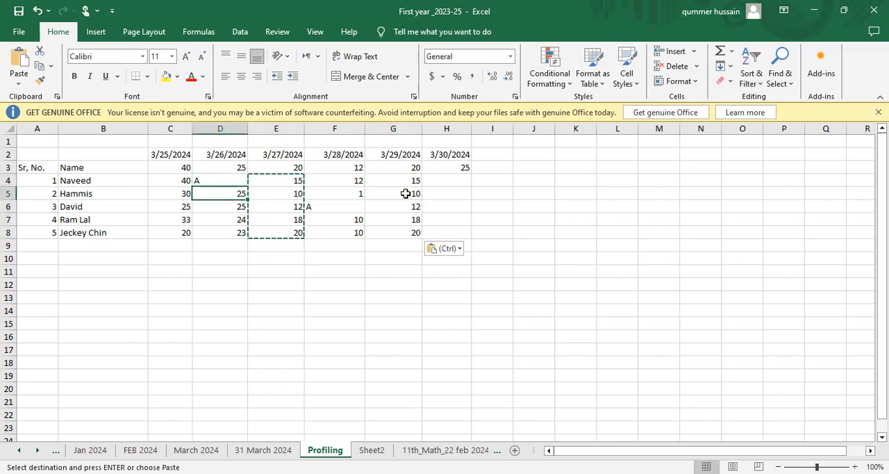
left_click(458, 183)
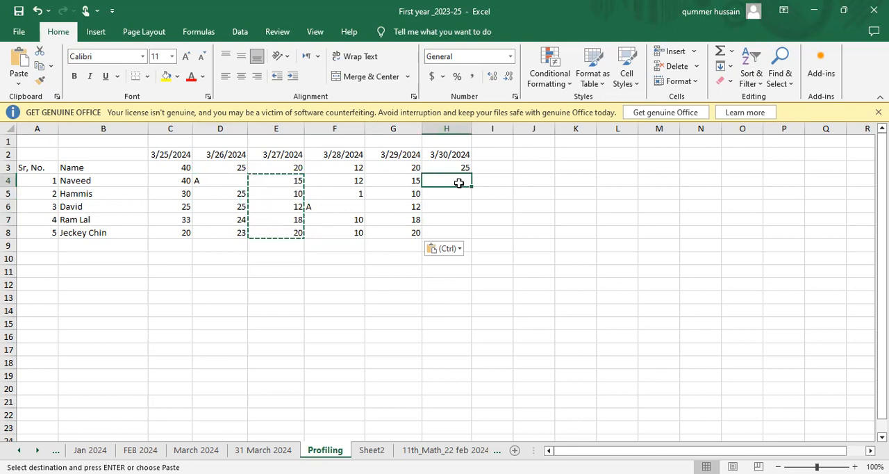
type("24")
key("Return")
type("23")
key("Return")
type("25")
key("Return")
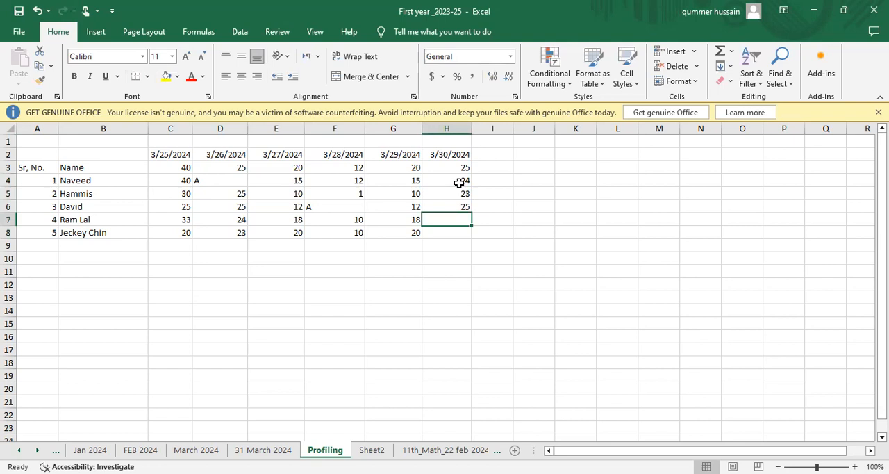
Enter 16 and 10 in cells H7 and H8 as the last two students' marks for 3/30/2024.
type("16")
key("Return")
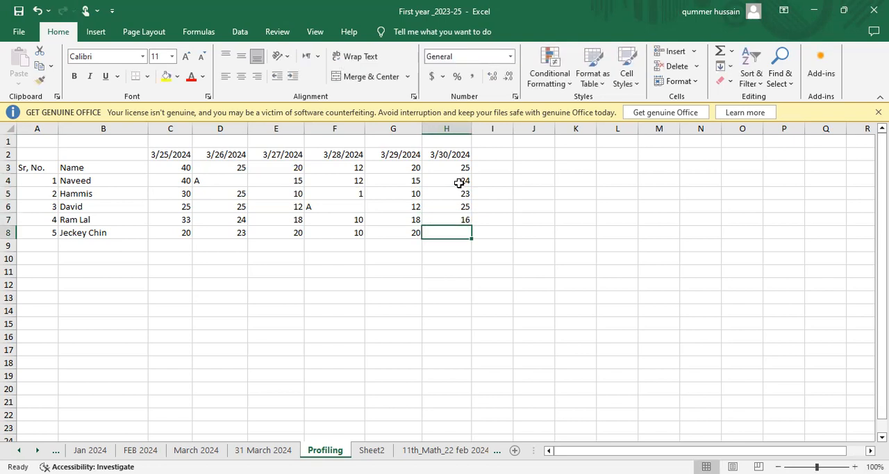
type("100")
key("BackSpace")
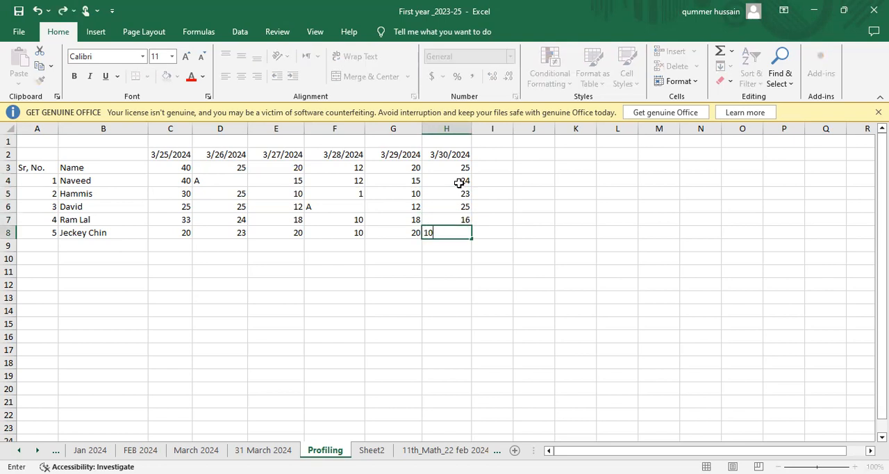
key("Return")
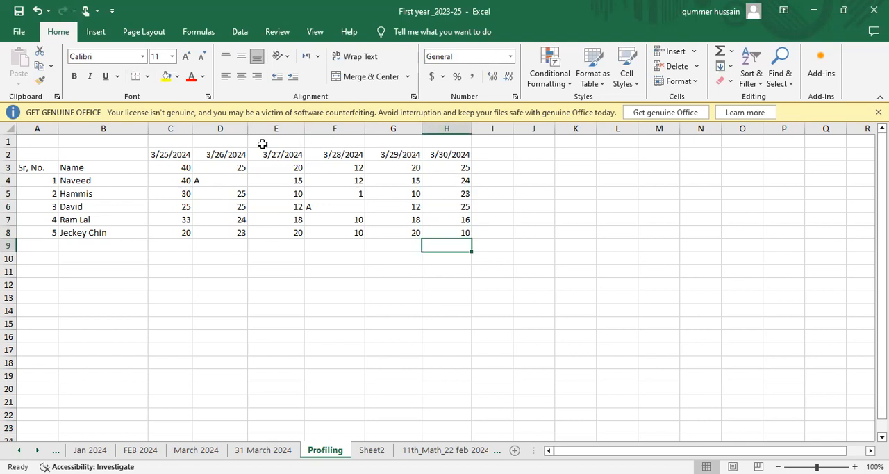
Fill the date header cells C2:H2 with dark blue and set their font colour to white.
left_click(162, 151)
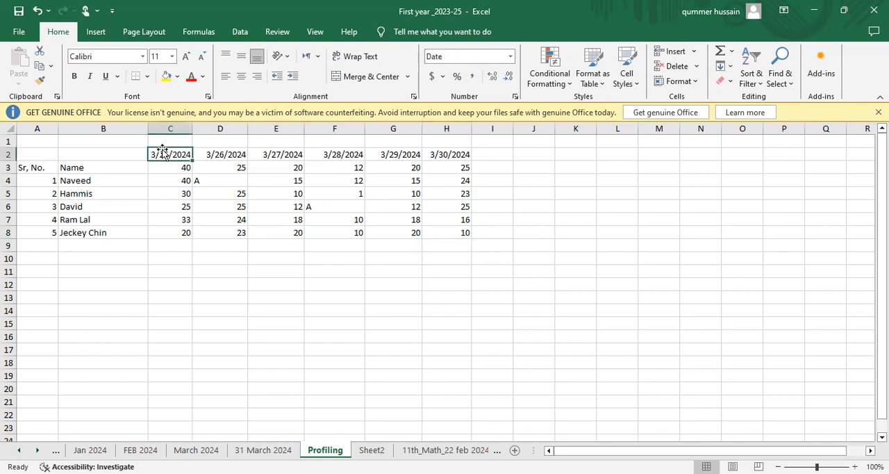
key("shift+Right")
key("shift+Right")
key("shift+Right")
key("shift+Right")
key("shift+Right")
key("shift+Right")
key("shift+Left")
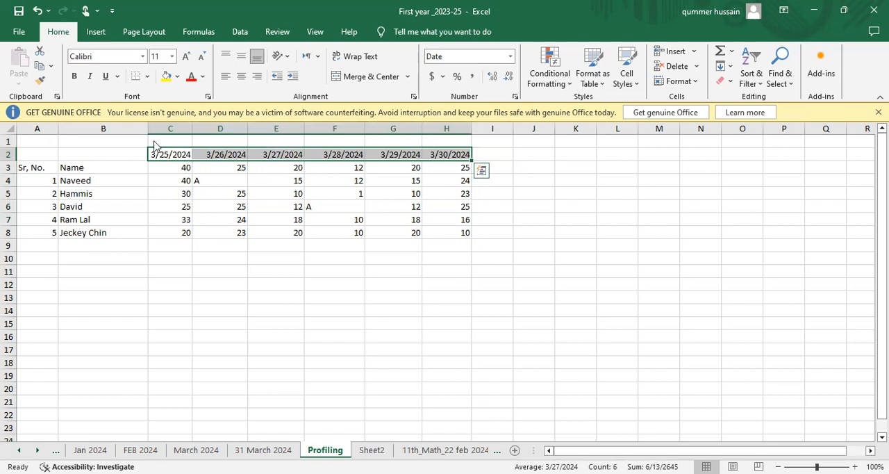
left_click(177, 79)
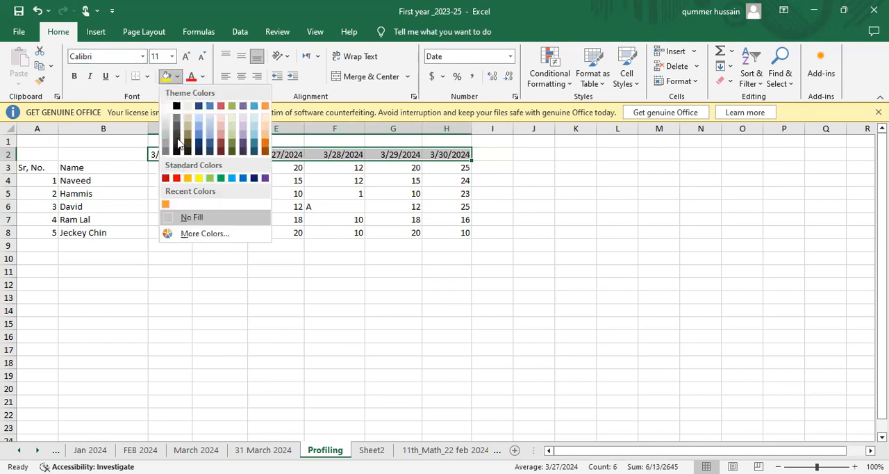
left_click(199, 108)
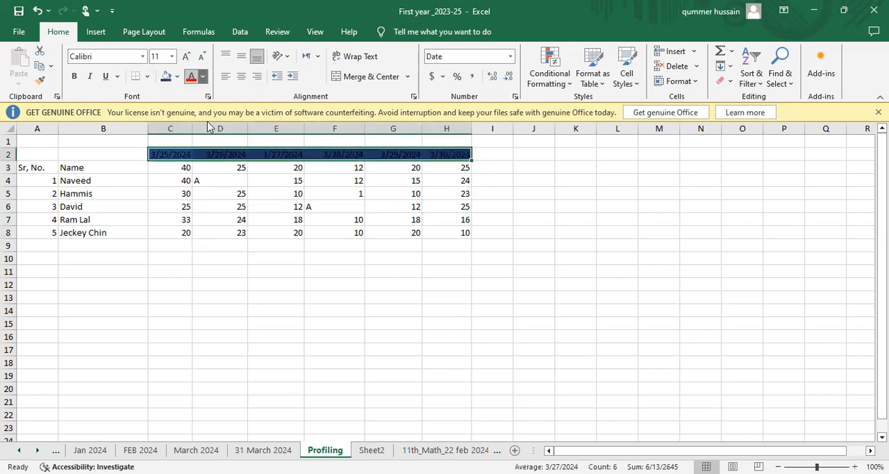
left_click(203, 76)
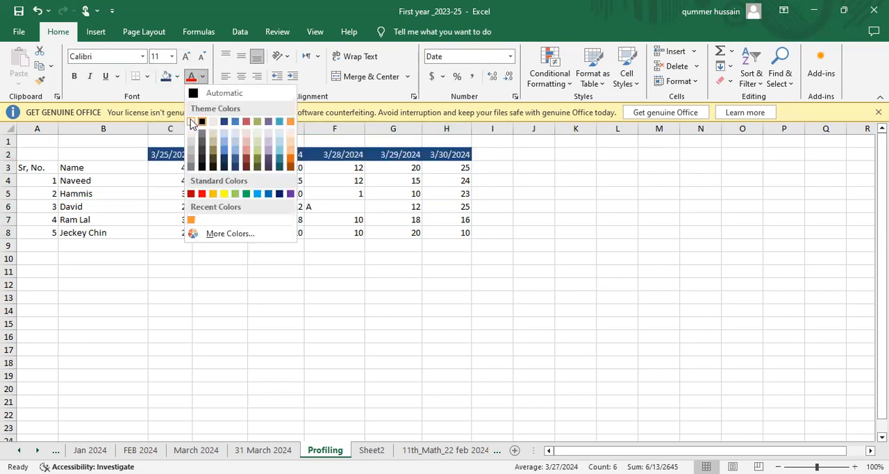
left_click(192, 122)
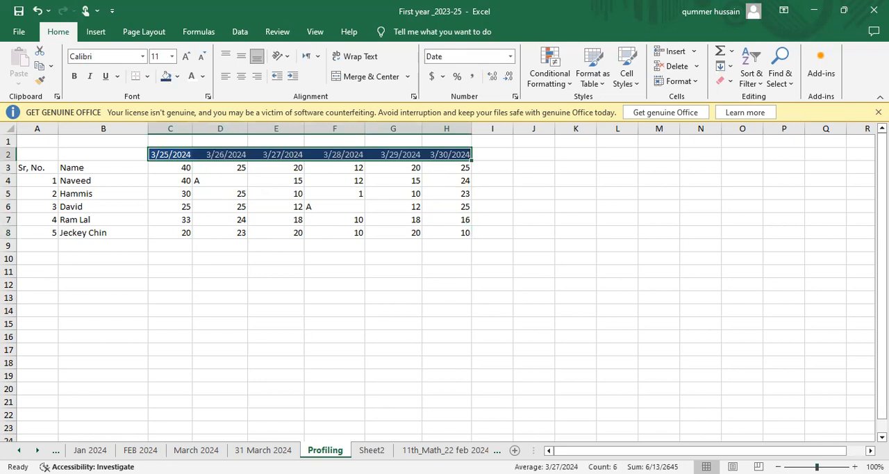
Make the dates in header cells C2:H2 bold.
scroll(444, 278, "up", 6, "ctrl")
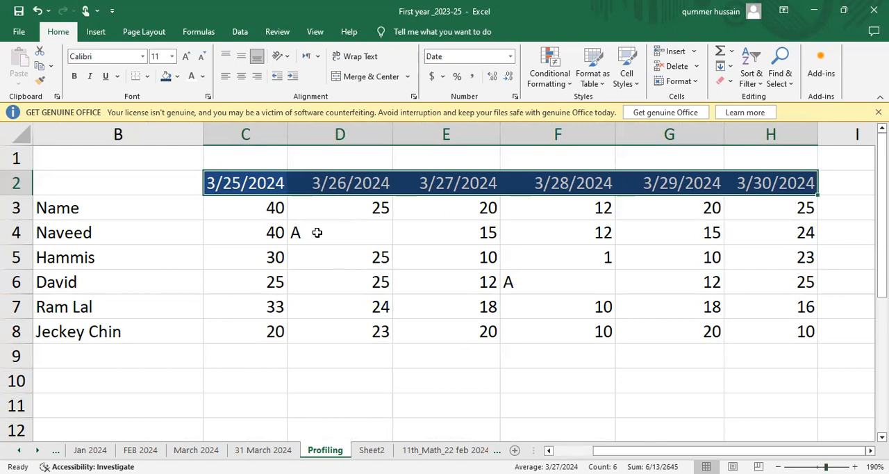
left_click(245, 187)
key("shift+Right")
key("shift+Right")
key("shift+Right")
key("shift+Right")
key("shift+Right")
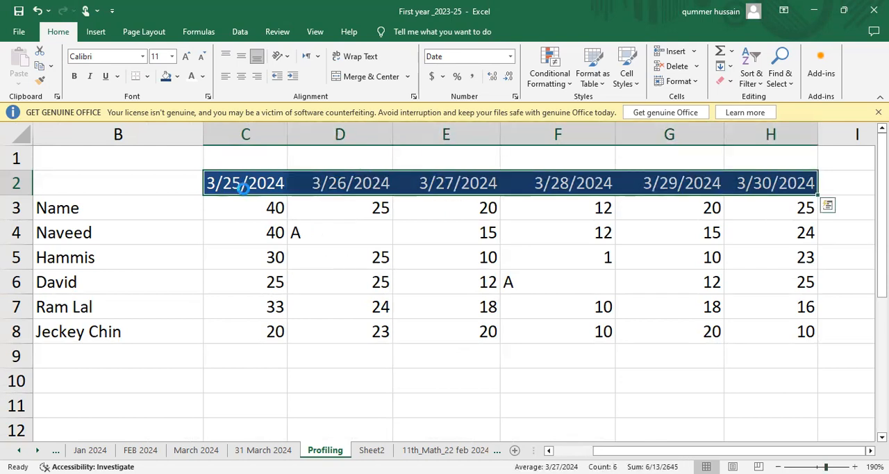
key("ctrl+b")
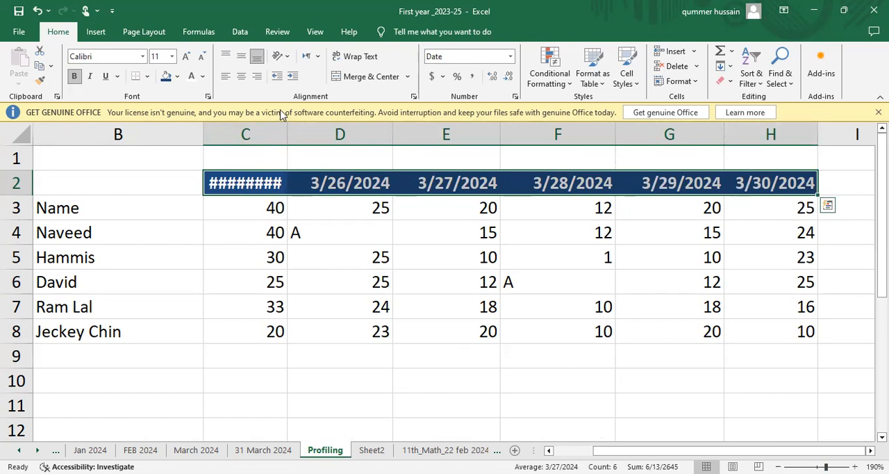
Widen column C so its full date fits and centre the contents of cells C3:H8.
left_click_drag(288, 128, 292, 207)
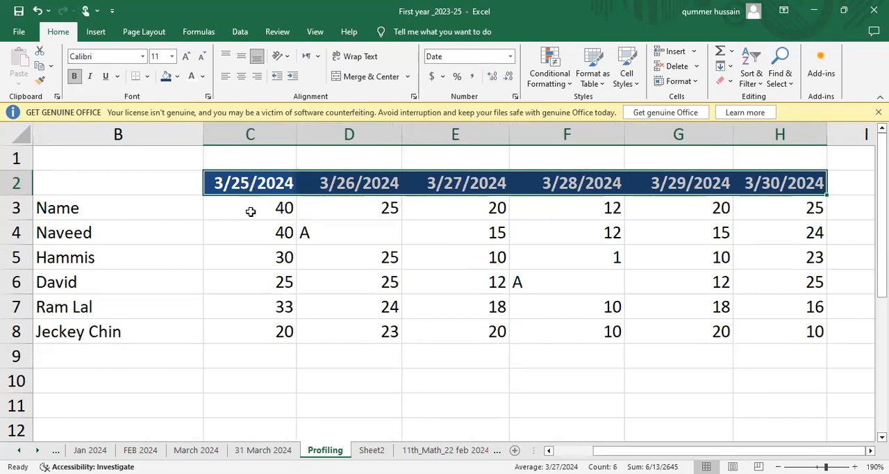
left_click(251, 211)
key("shift+Right")
key("shift+Right")
key("shift+Right")
key("shift+Right")
key("shift+Right")
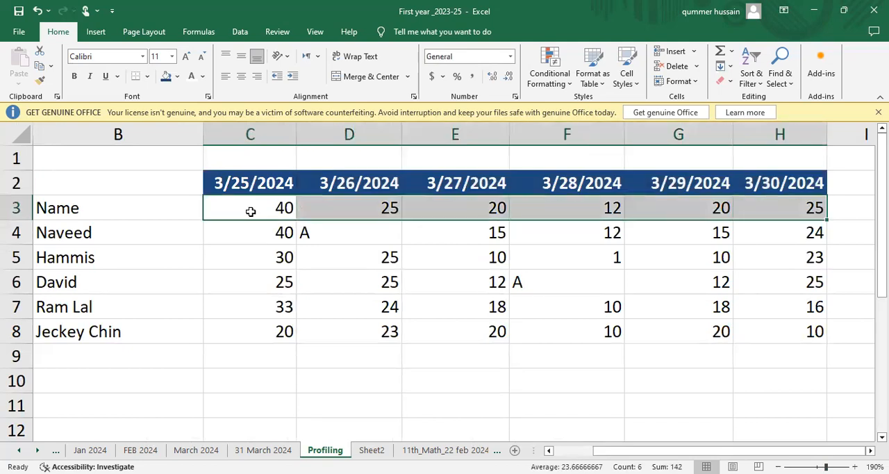
key("shift+Down")
key("shift+Down")
key("shift+Down")
key("shift+Down")
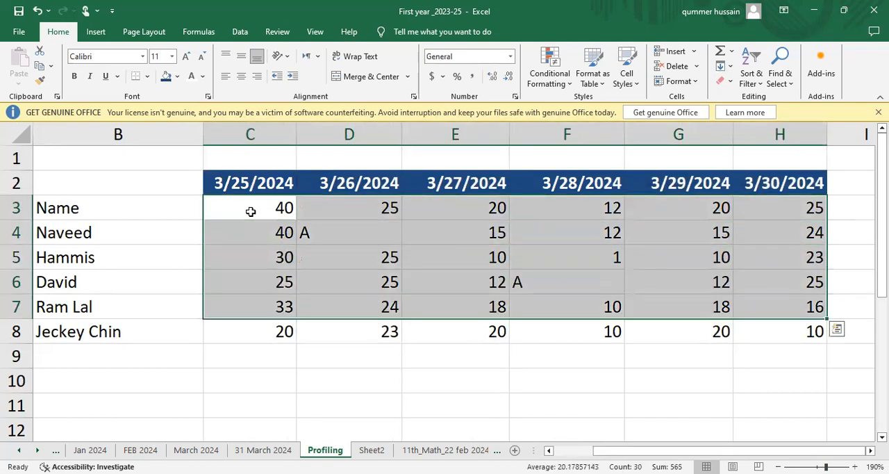
key("shift+Down")
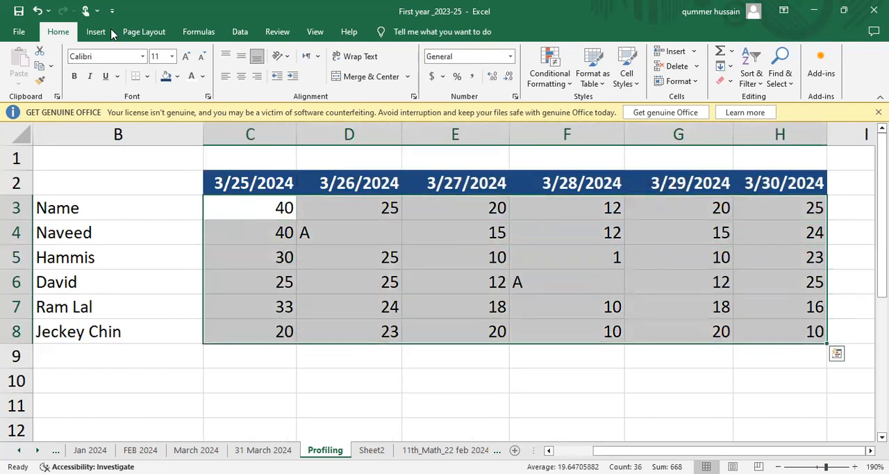
left_click(242, 79)
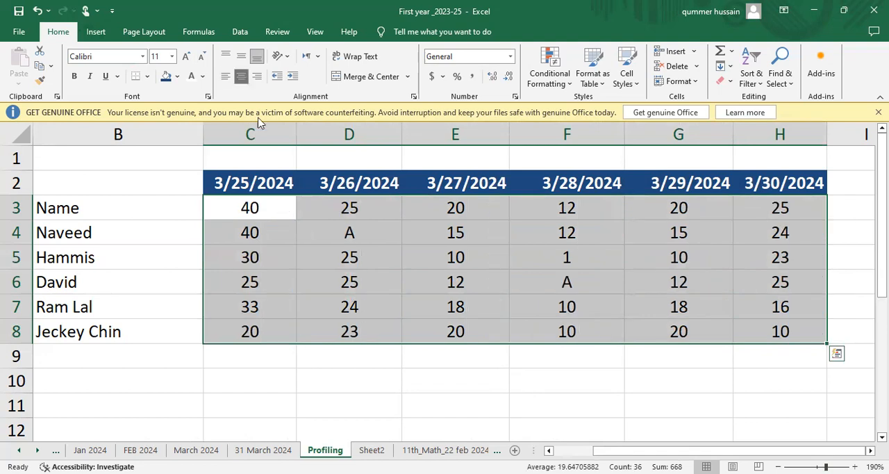
Centre the serial numbers in cells A4:A8.
left_click(89, 233)
key("Up")
key("Left")
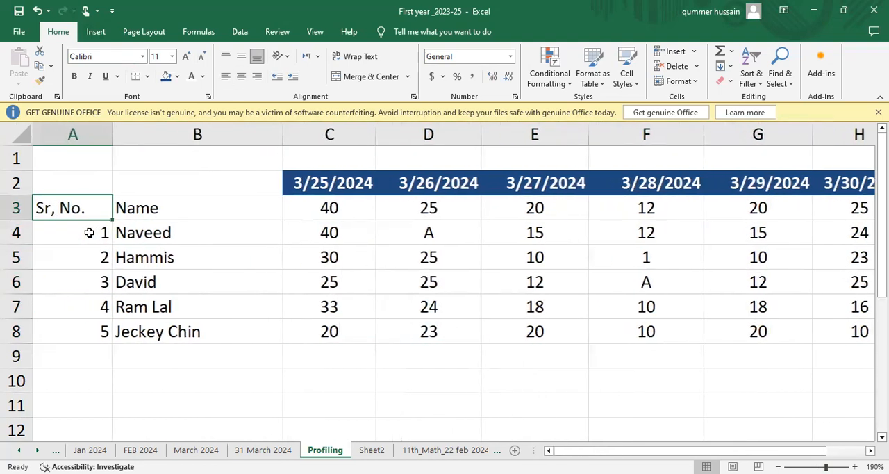
left_click(89, 232)
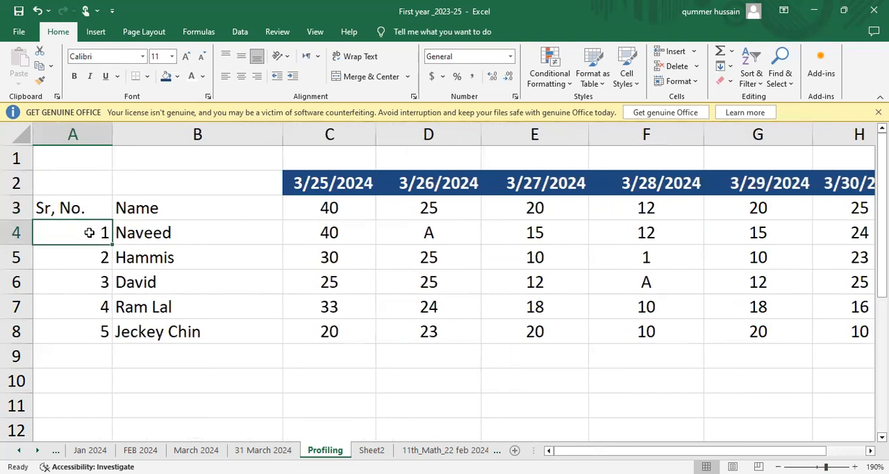
key("shift+Down")
key("ctrl+shift+Down")
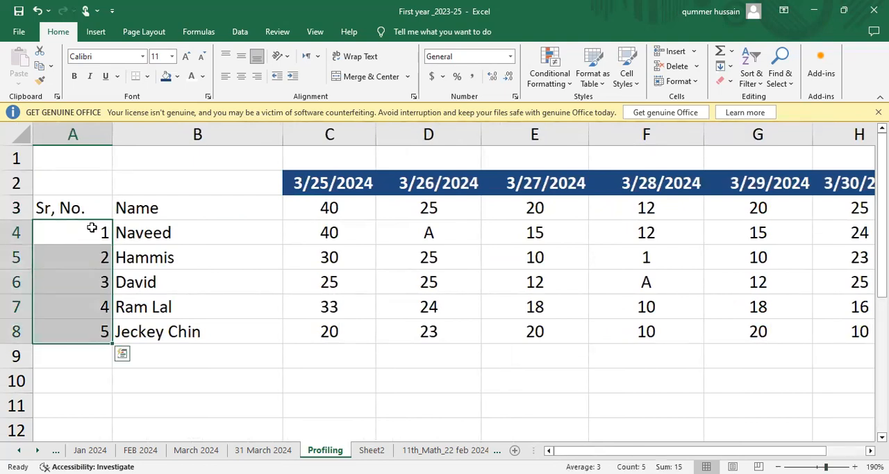
left_click(243, 77)
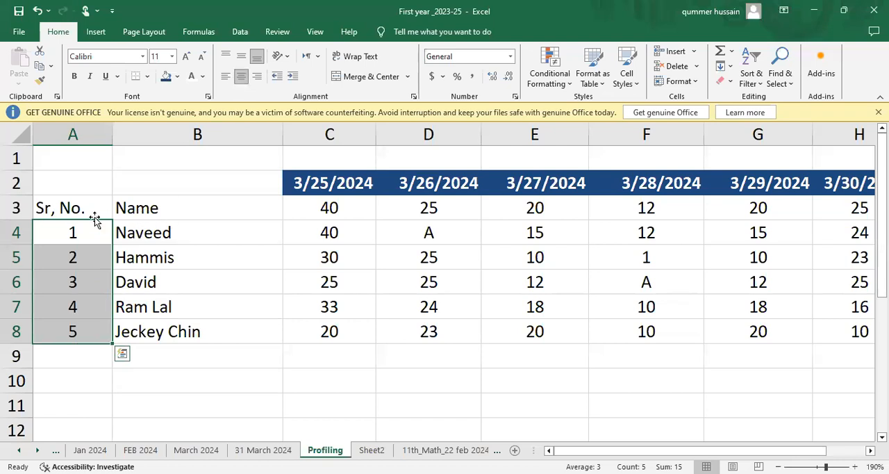
Correct the serial number header in cell A3 to "Sr. No.", replacing the comma with a full stop.
double_click(56, 208)
key("BackSpace")
type(".")
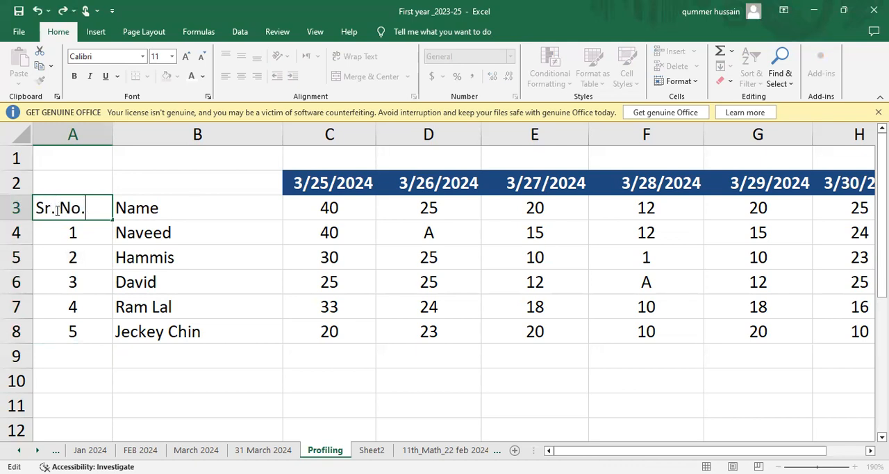
key("Return")
Fill the header cells A3:B3 with the standard orange colour.
left_click(57, 210)
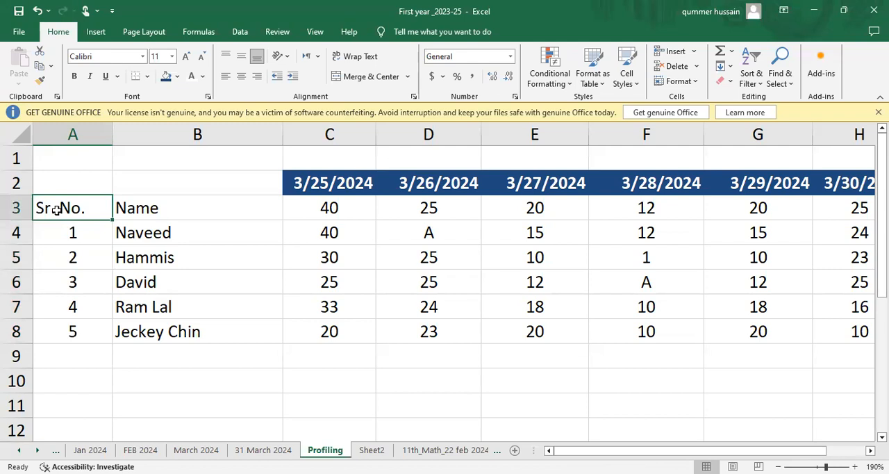
key("shift+Right")
key("shift+Right")
key("shift+Left")
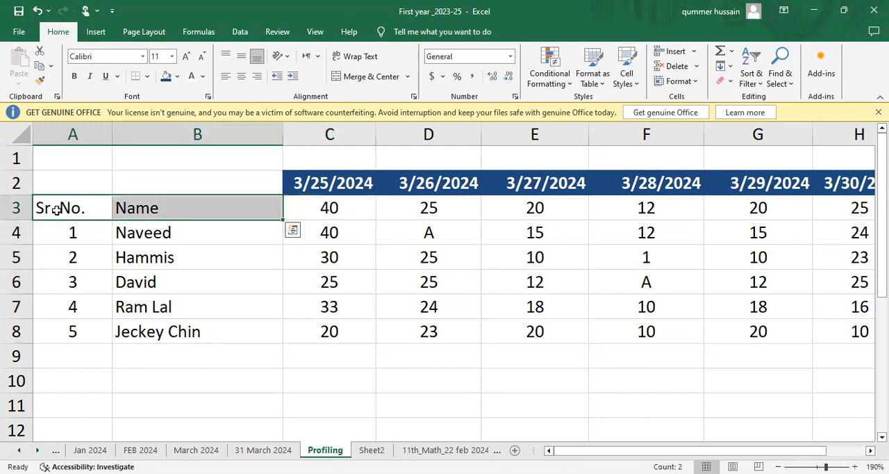
left_click(177, 76)
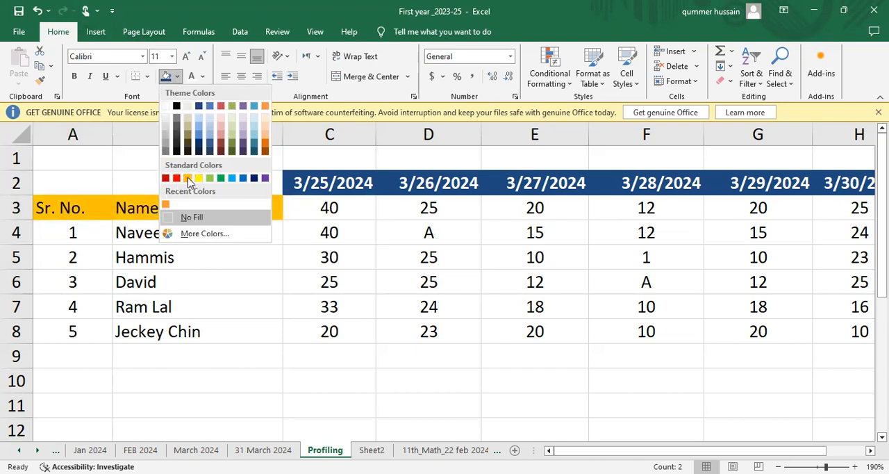
left_click(188, 178)
Fill the serial number cells A4:A8 with the same orange as the headers above.
left_click(93, 233)
key("shift+Down")
key("shift+Down")
key("shift+Down")
key("shift+Down")
key("shift+Down")
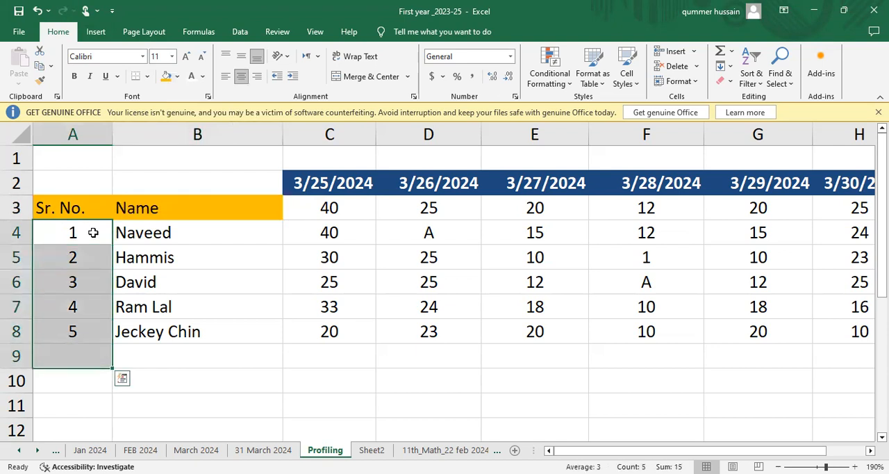
key("shift+Up")
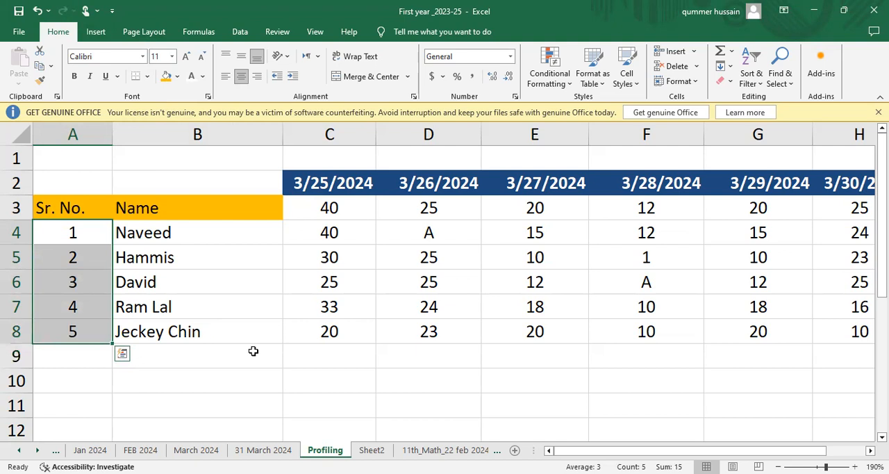
left_click(166, 79)
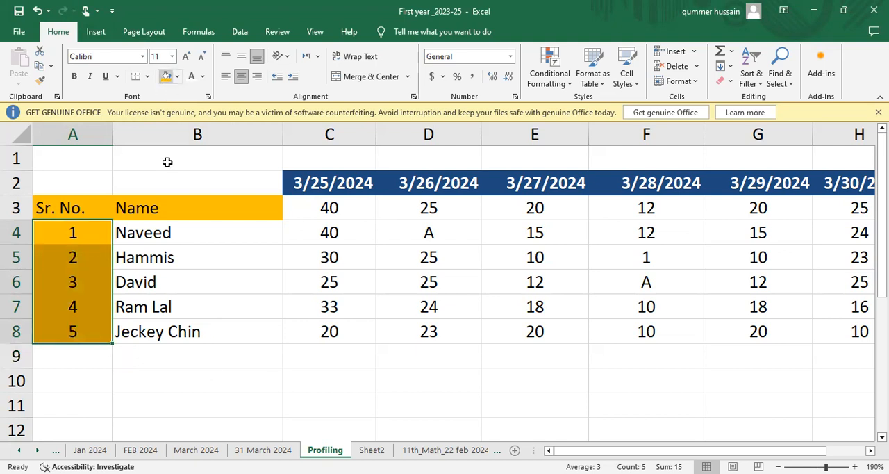
Set the font colour of the student names in cells B4:B8 to standard blue.
left_click(153, 234)
key("shift+Down")
key("shift+Down")
key("shift+Down")
key("shift+Down")
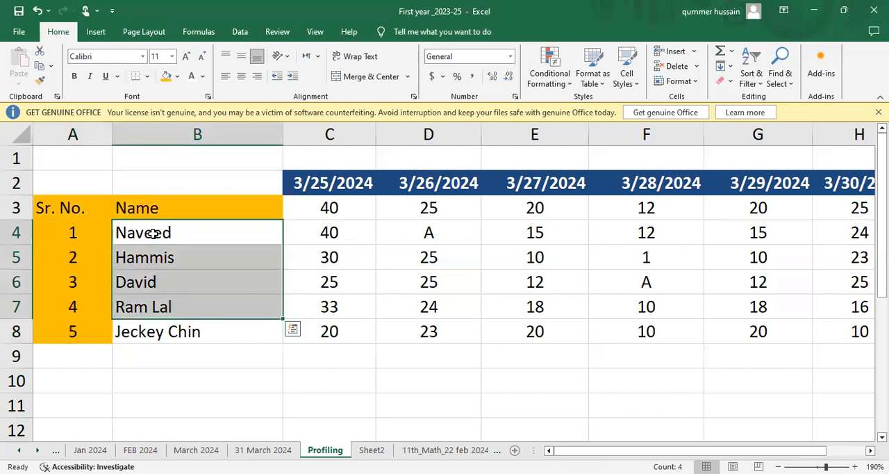
left_click(203, 77)
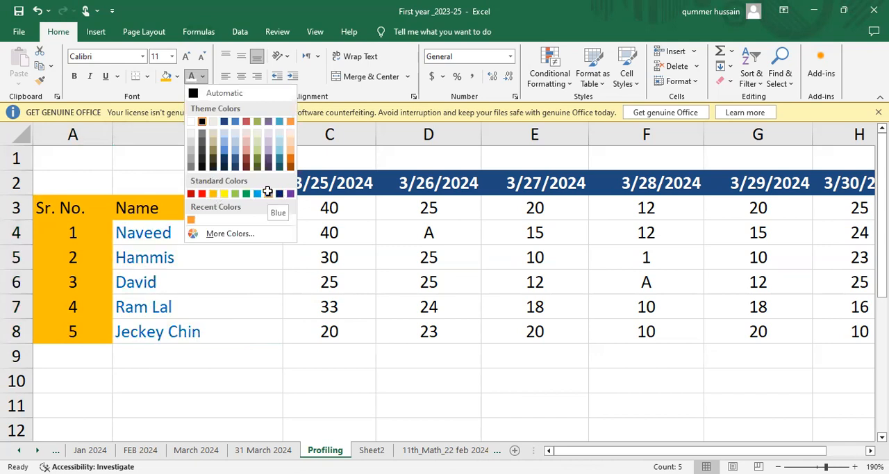
left_click(304, 270)
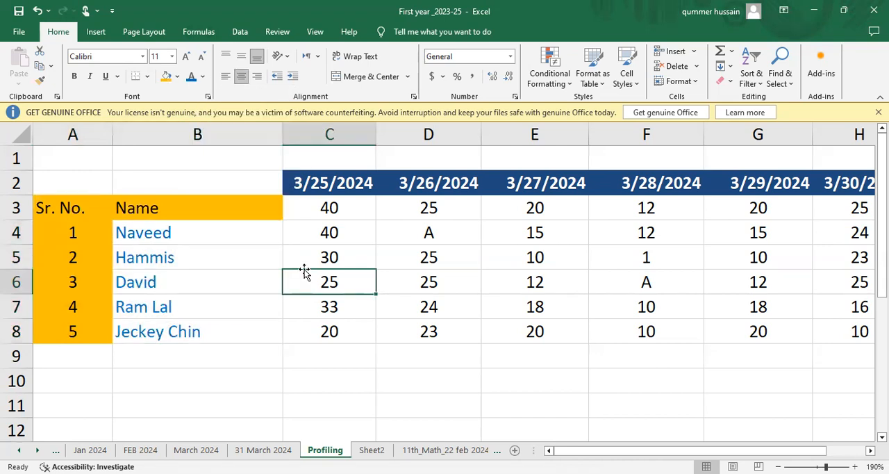
Enter the header "Total" in cell I2, beside the last date.
key("Right")
key("Right")
key("Right")
key("Right")
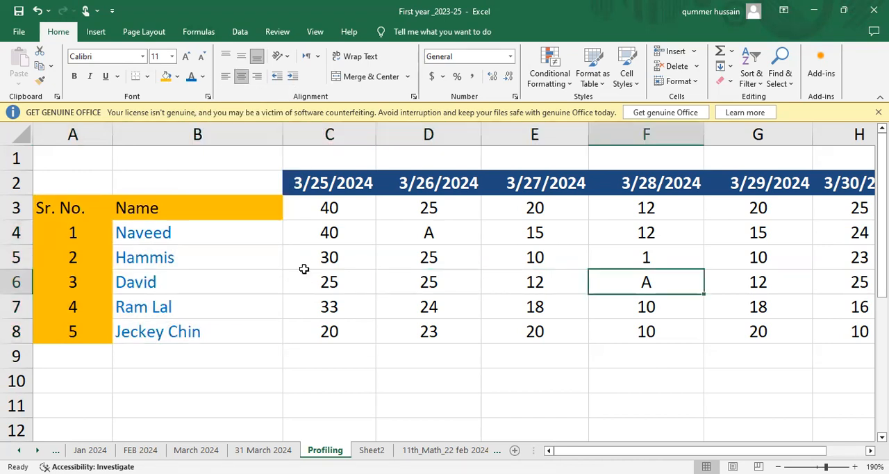
key("Right")
key("Down")
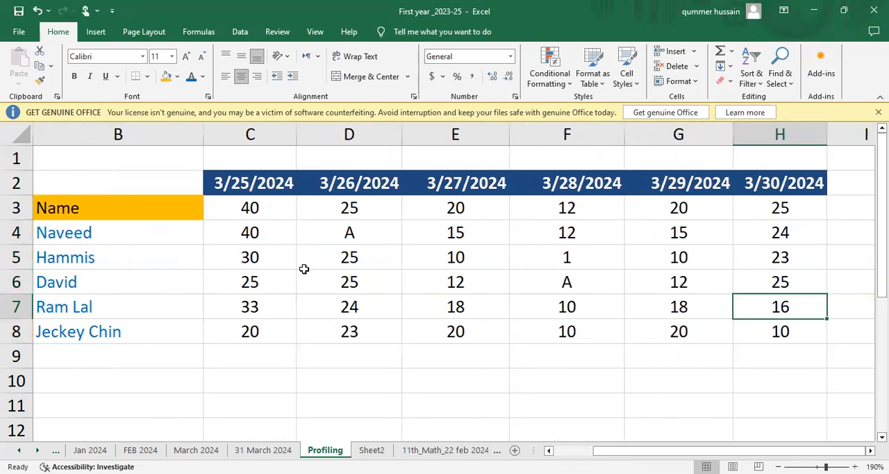
key("Left")
key("Right")
key("Right")
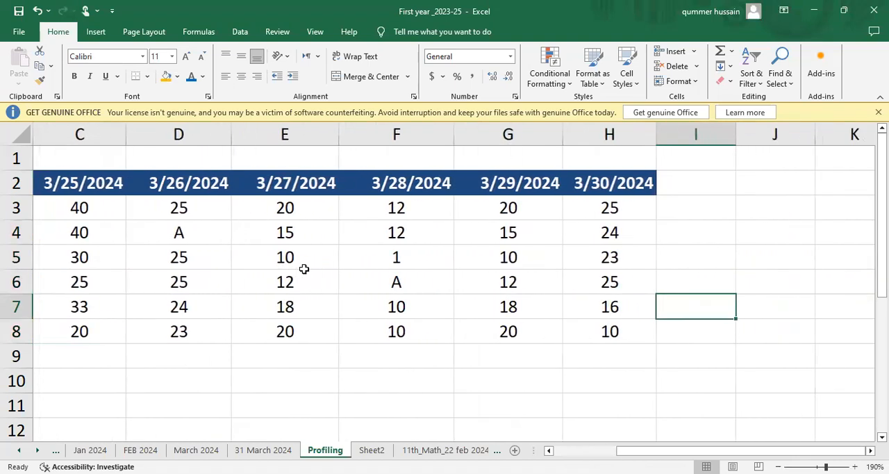
key("Down")
key("Up")
key("Up")
key("Up")
key("Up")
key("Up")
key("Up")
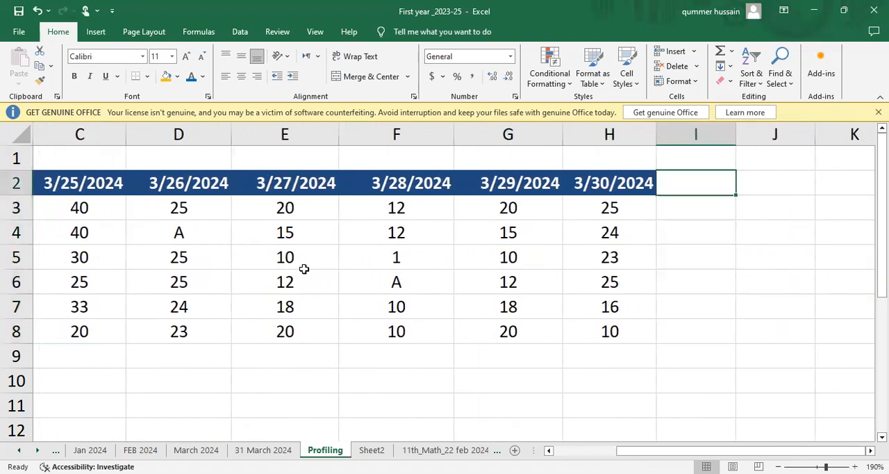
type("Totall")
key("BackSpace")
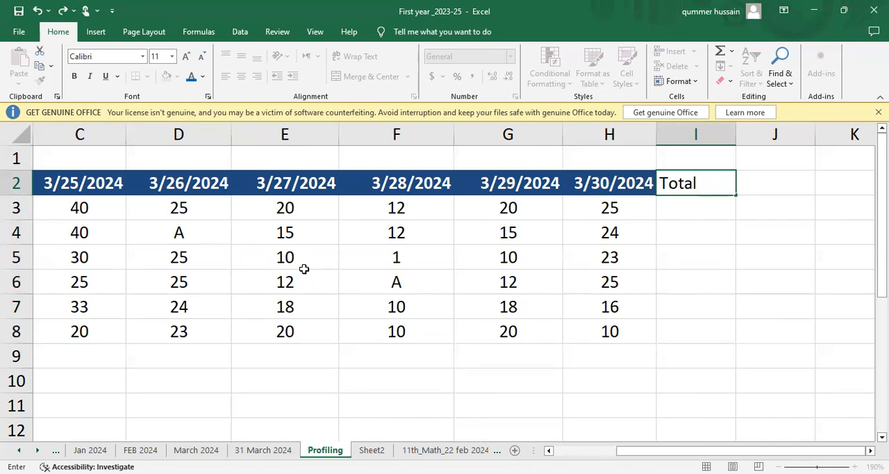
key("Return")
type("=")
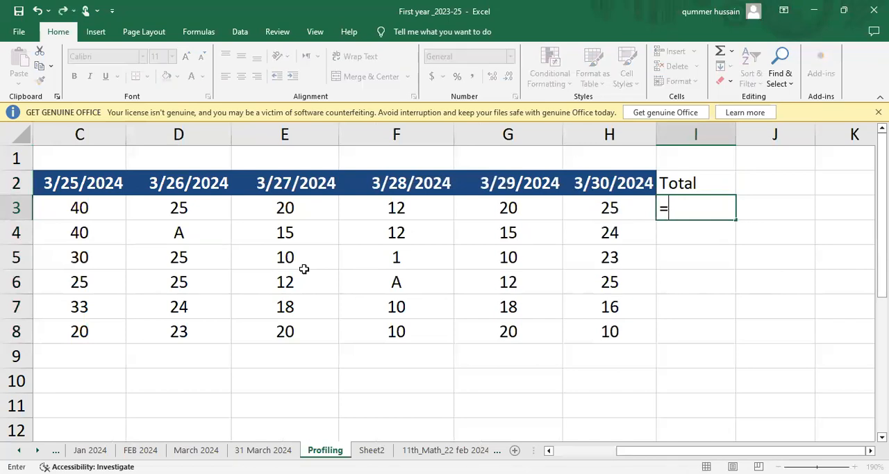
scroll(227, 283, "left", 2)
scroll(227, 283, "right", 2)
scroll(227, 283, "left", 2)
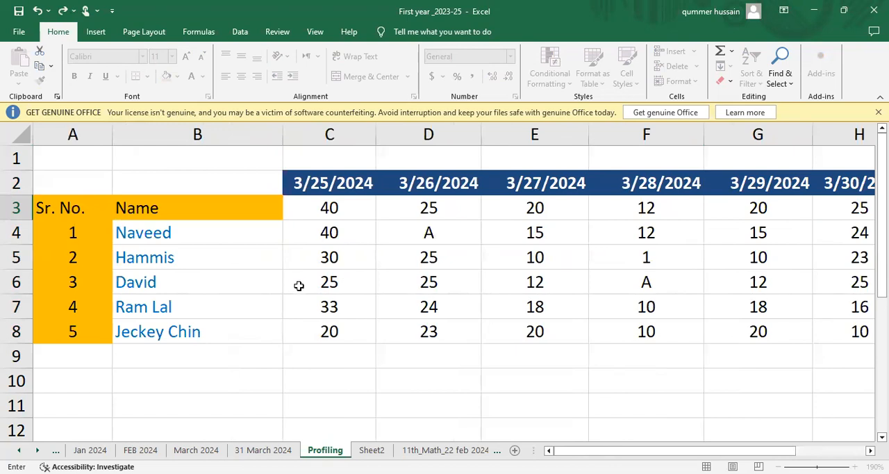
key("Right")
key("Right")
key("Right")
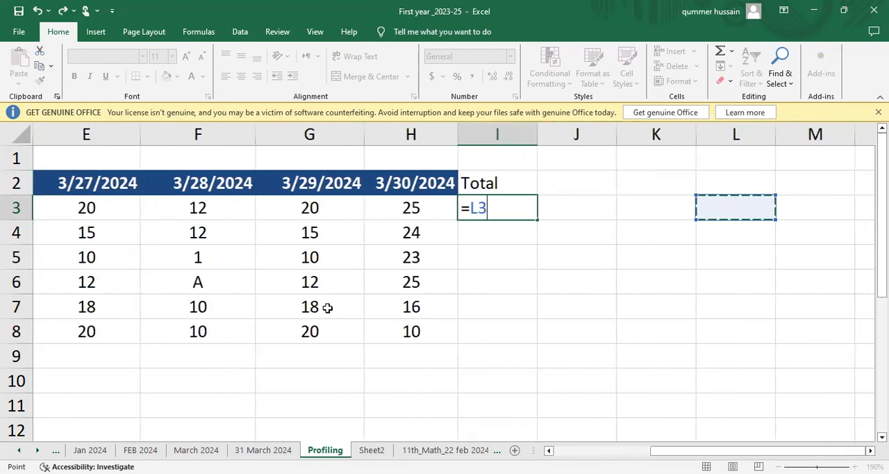
key("Left")
key("Left")
key("Left")
key("Left")
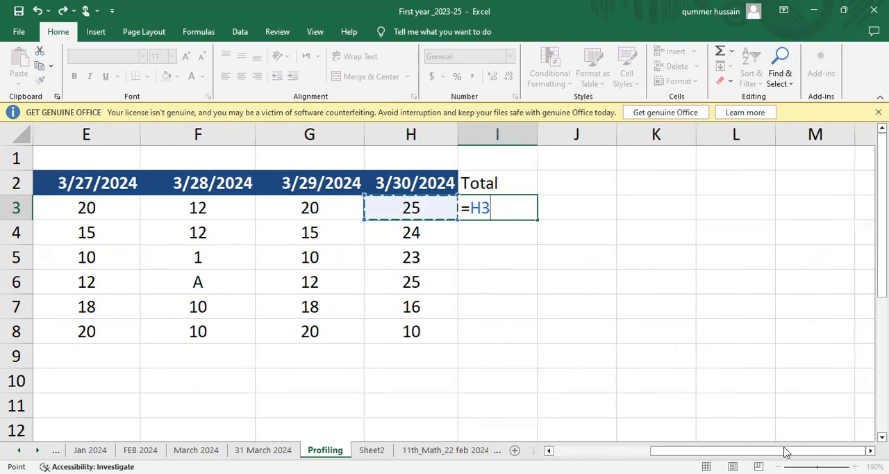
left_click(546, 307)
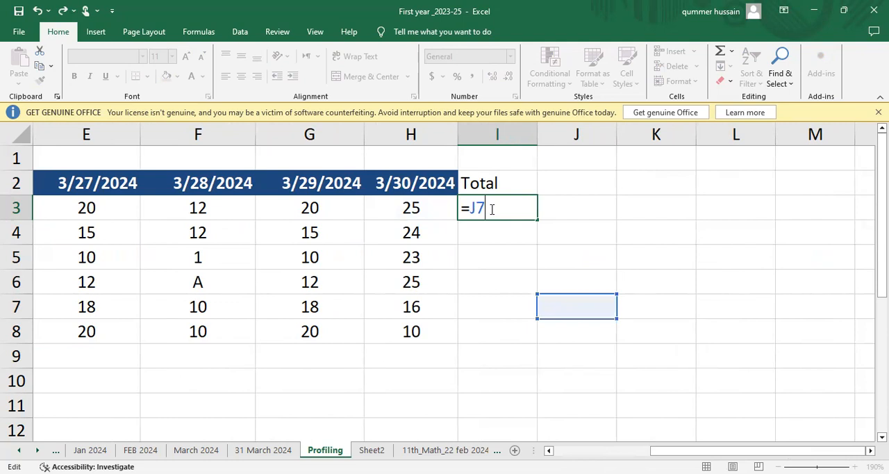
key("BackSpace")
key("BackSpace")
key("BackSpace")
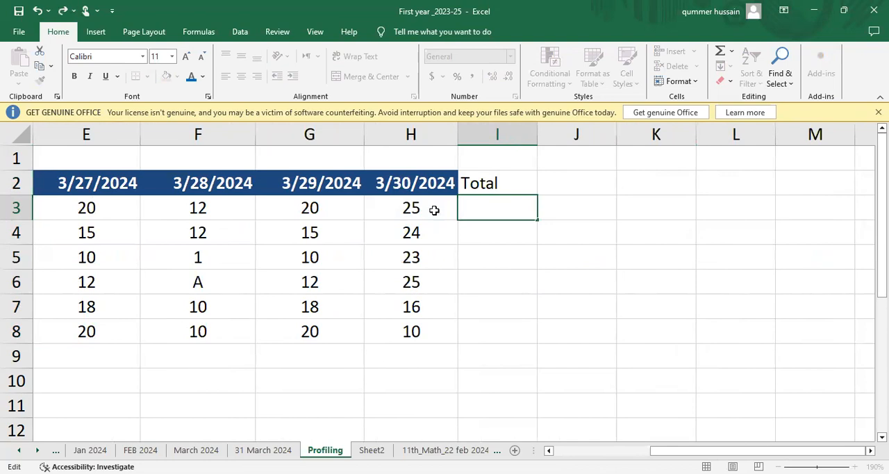
key("Escape")
scroll(473, 207, "left", 1)
scroll(473, 206, "right", 1)
key("Return")
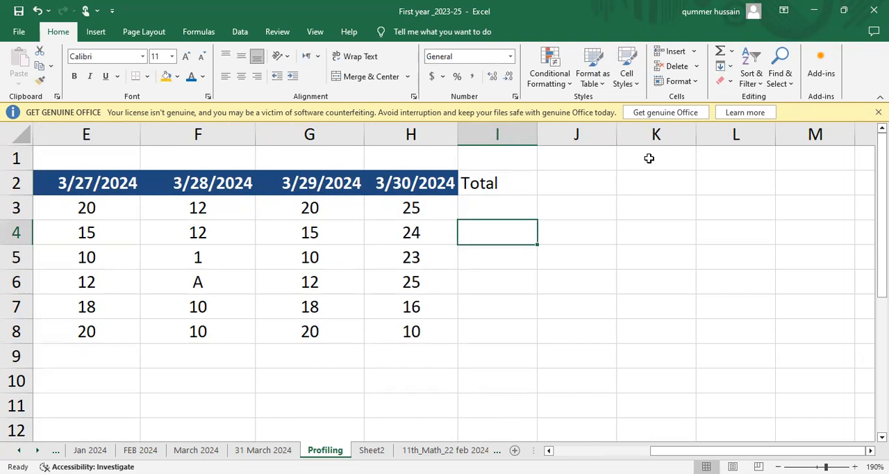
Enter the formula =SUM(C3:H3) in cell I3 to total the first row of marks.
scroll(648, 159, "down", 5, "ctrl")
scroll(649, 158, "up", 3, "ctrl")
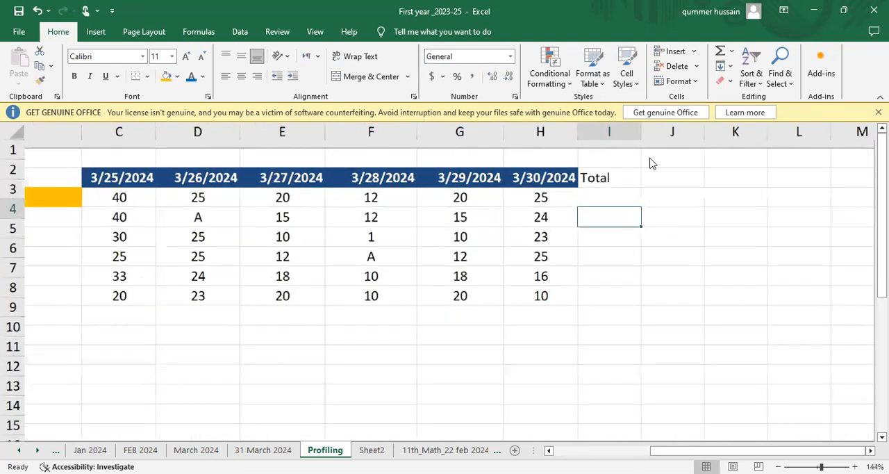
scroll(650, 163, "up", 1, "ctrl")
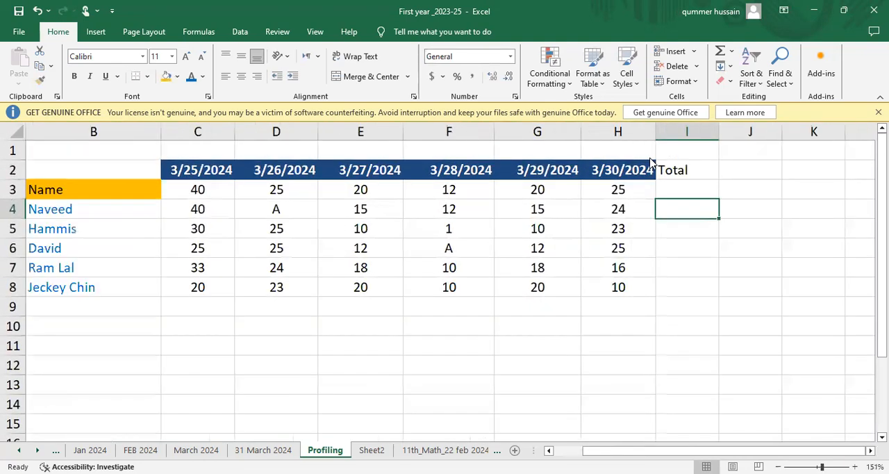
left_click(682, 184)
type("=")
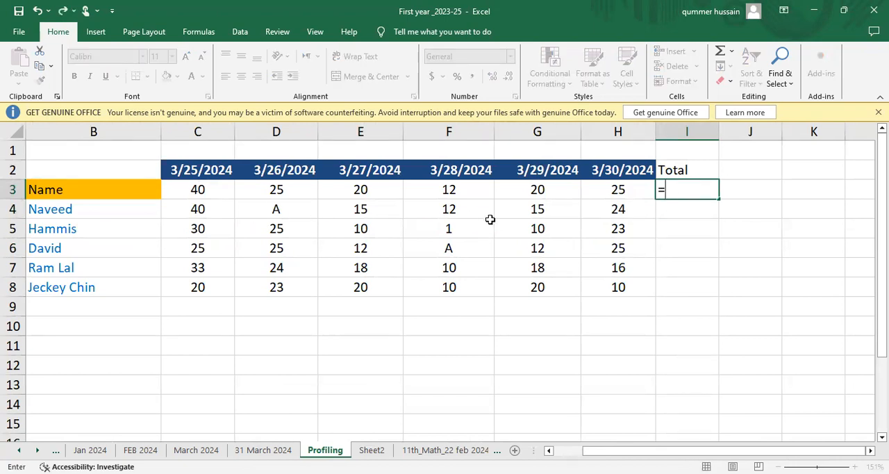
type("SU")
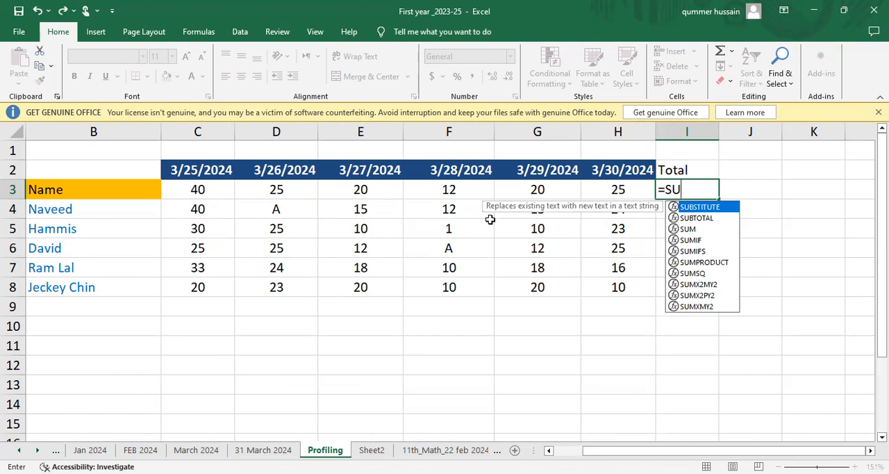
type("M")
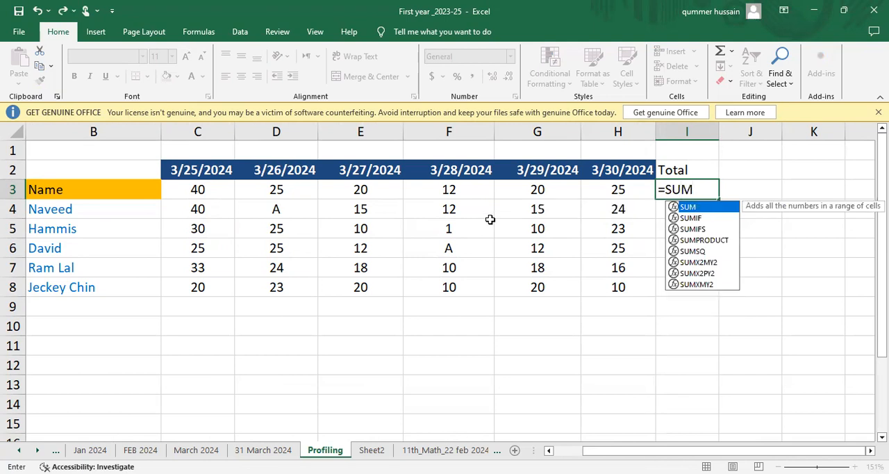
type("(")
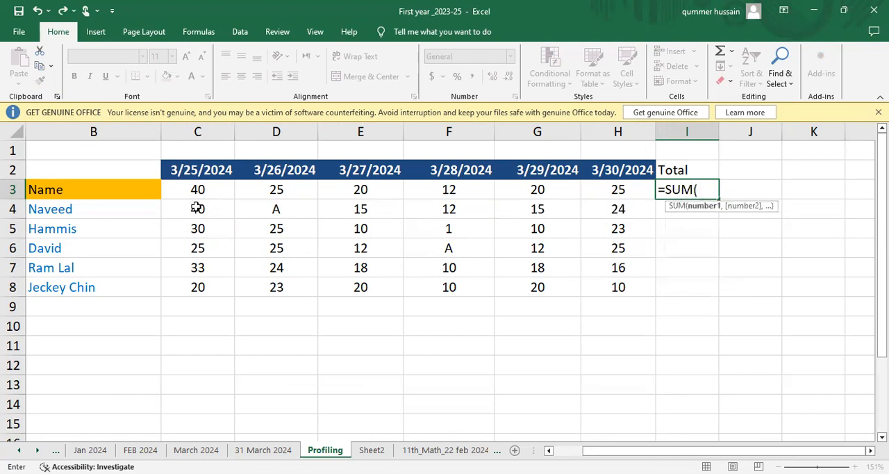
left_click(205, 191)
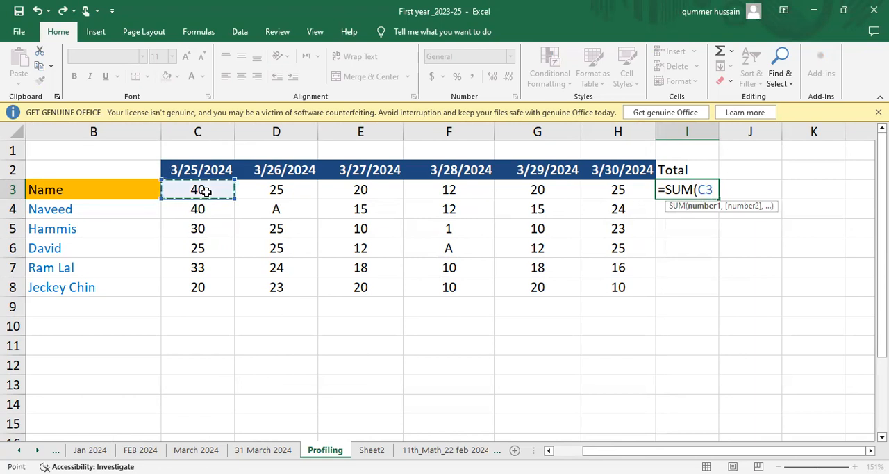
key("F8")
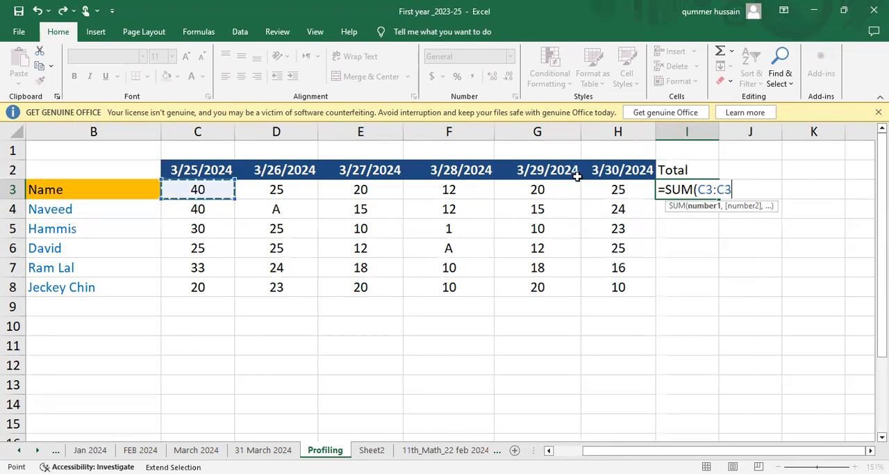
left_click(617, 190)
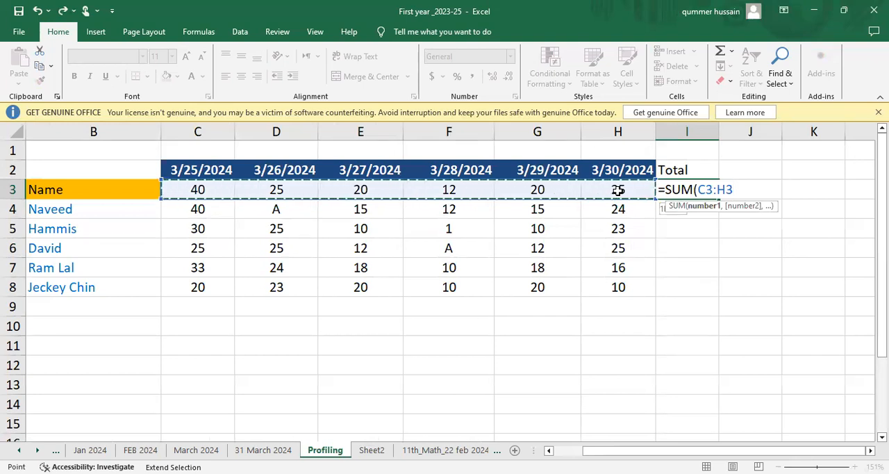
type(")")
key("Return")
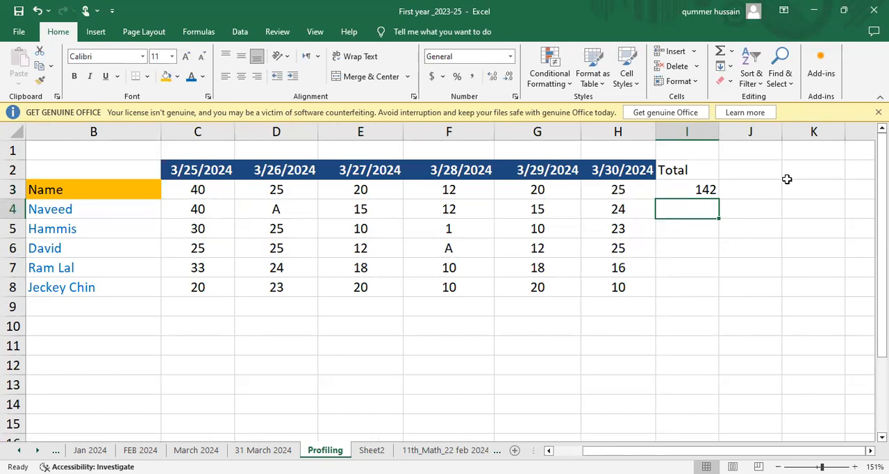
Fill the total in cell I3 with orange and centre it horizontally.
left_click(703, 189)
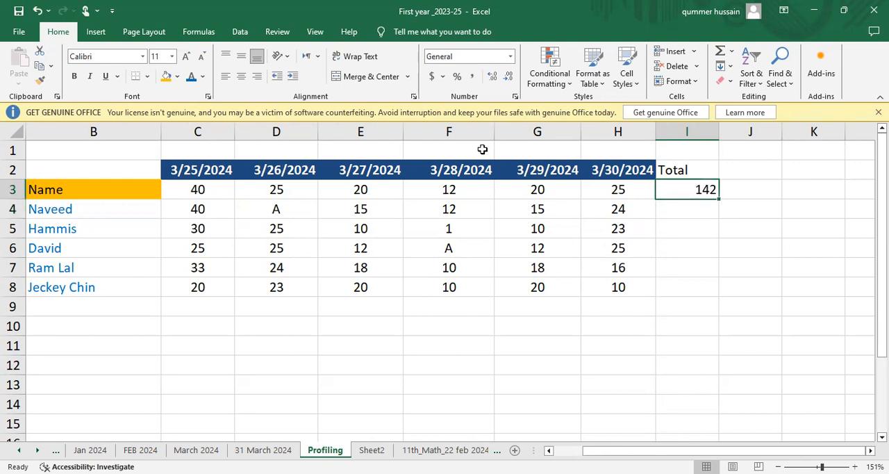
left_click(166, 77)
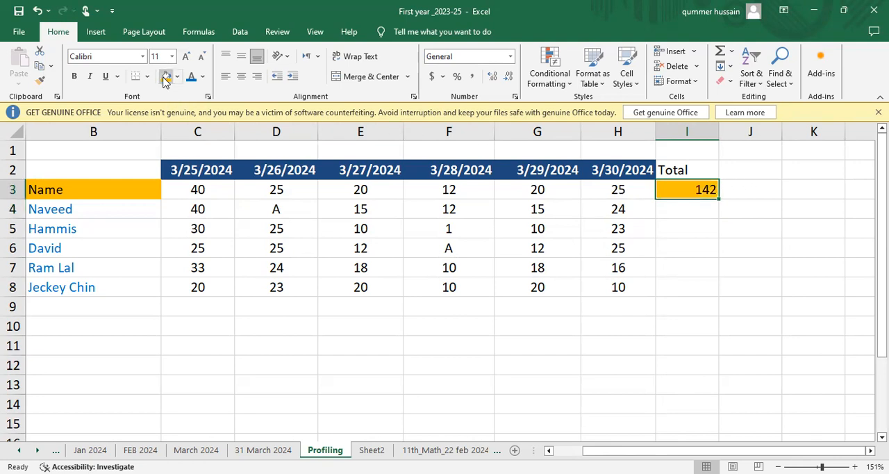
left_click(241, 78)
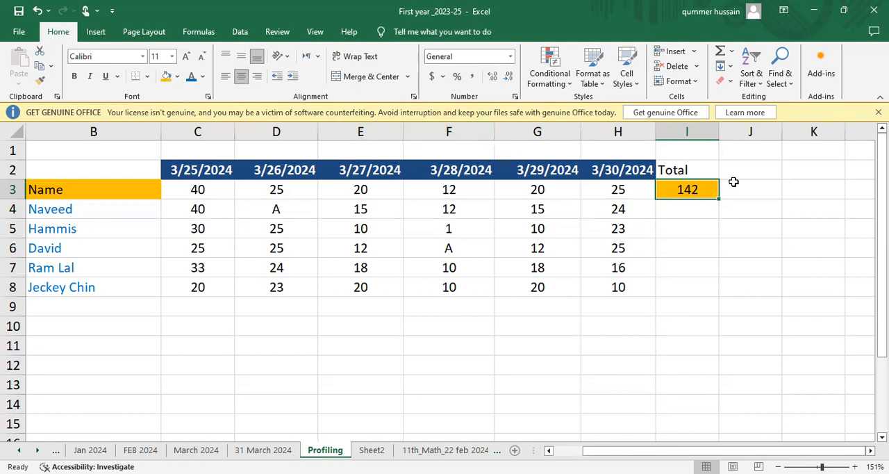
Copy the sum formula and its formatting from I3 down through cell I8.
left_click(691, 219)
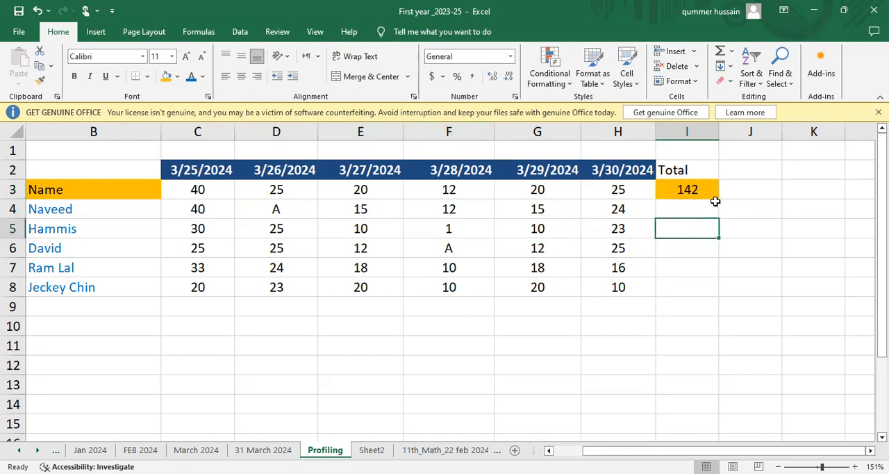
left_click(715, 194)
left_click_drag(718, 200, 714, 305)
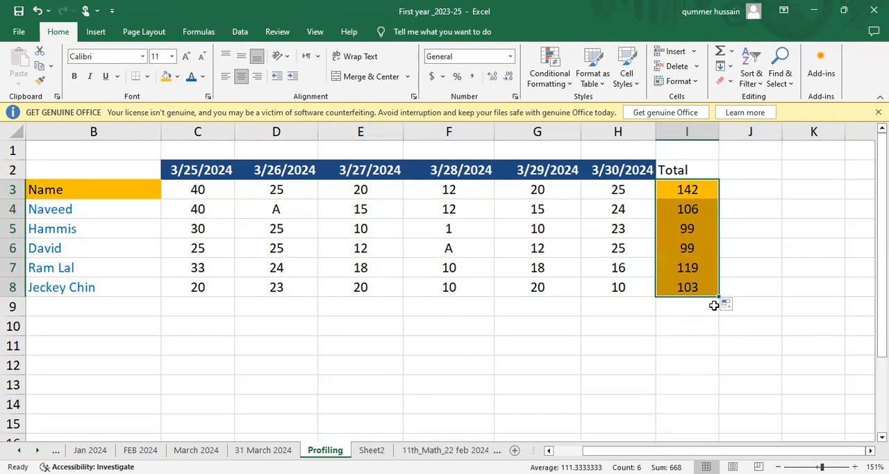
Fill the Total header cell I2 with the theme colour Red, Accent 2.
left_click(673, 170)
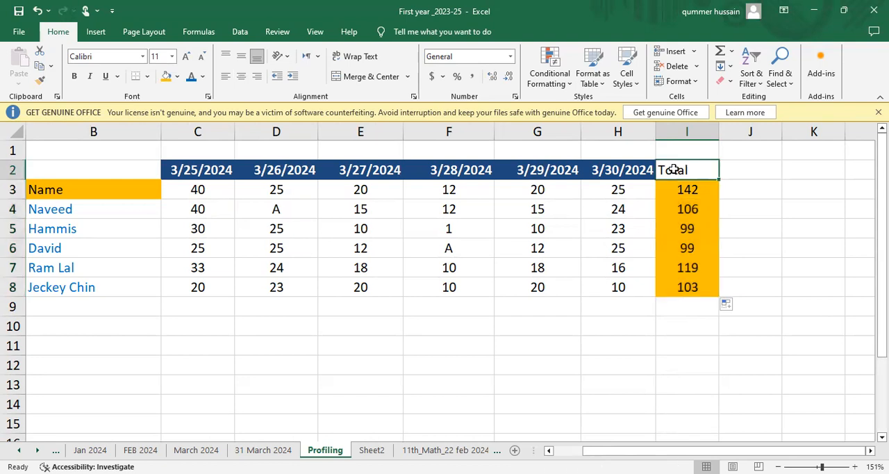
left_click(179, 77)
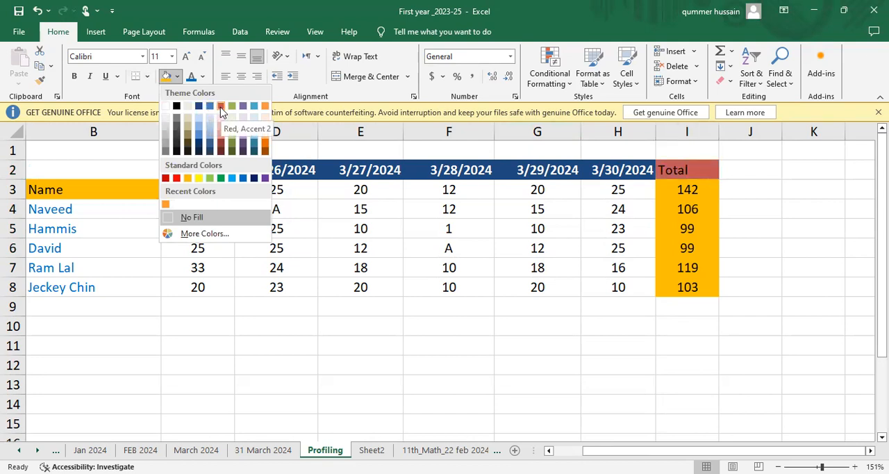
left_click(221, 107)
left_click(697, 186)
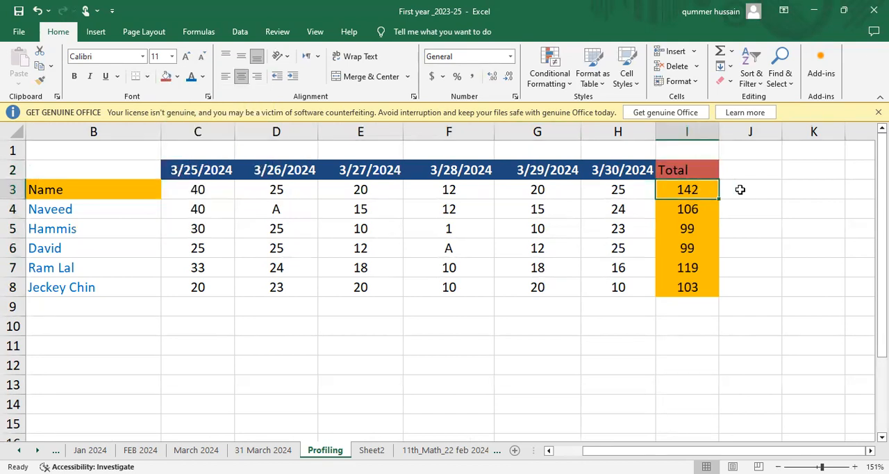
Enter the header "Percentaage" in cell J2 and widen column J to fit the text.
left_click(740, 189)
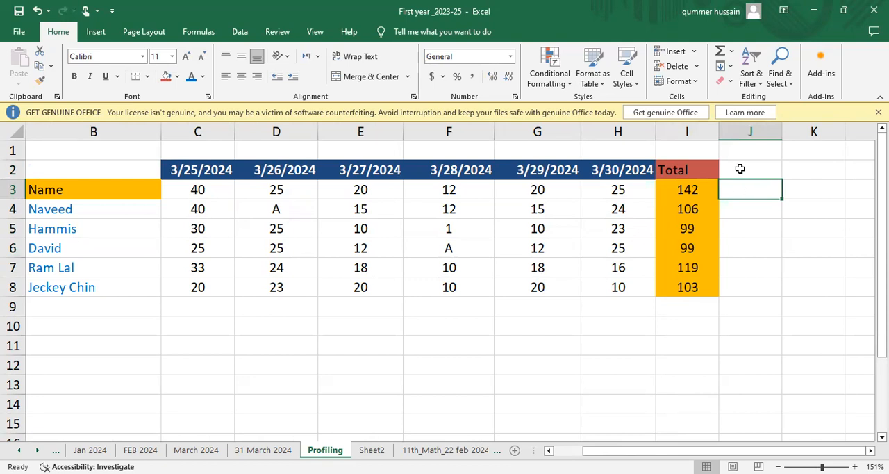
left_click(740, 168)
type("Per")
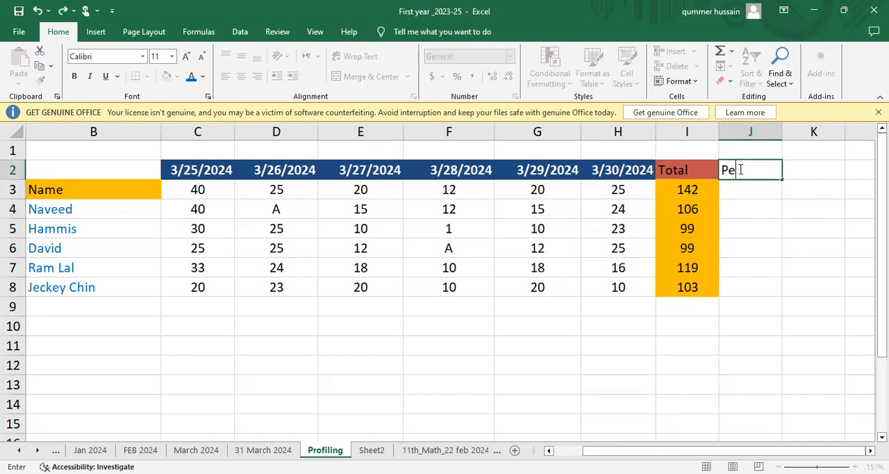
type("centtaage")
key("BackSpace")
key("BackSpace")
key("BackSpace")
key("BackSpace")
key("BackSpace")
type("aage")
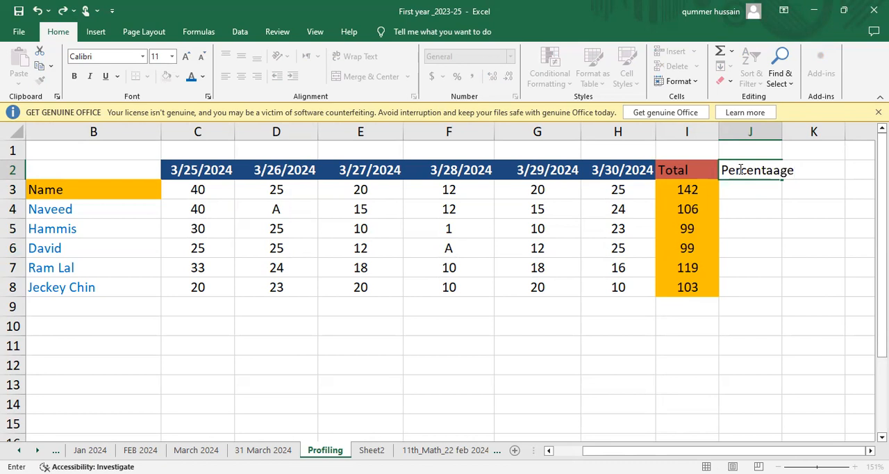
key("Return")
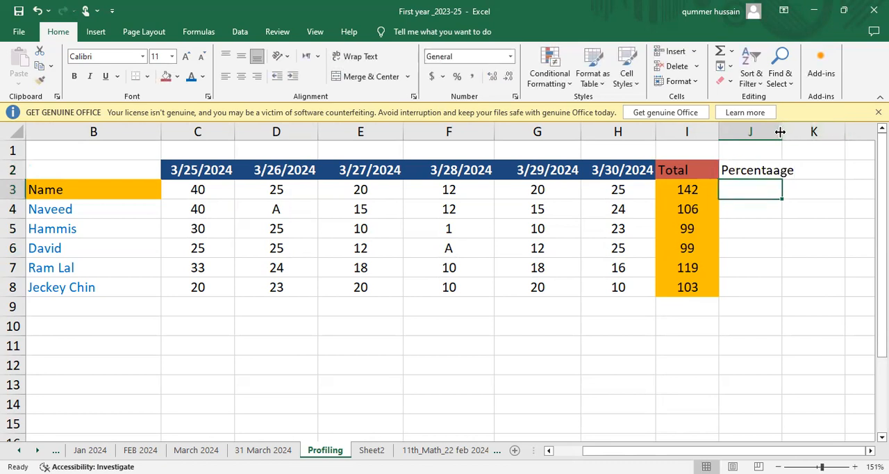
left_click_drag(780, 131, 793, 131)
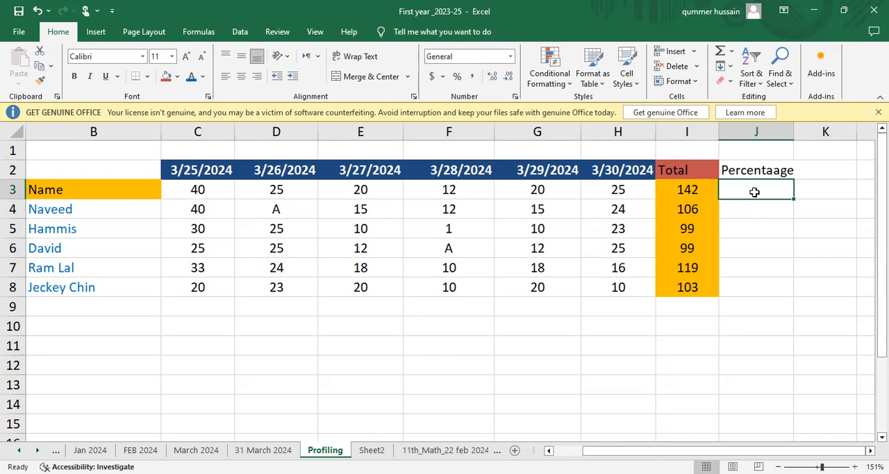
type("=")
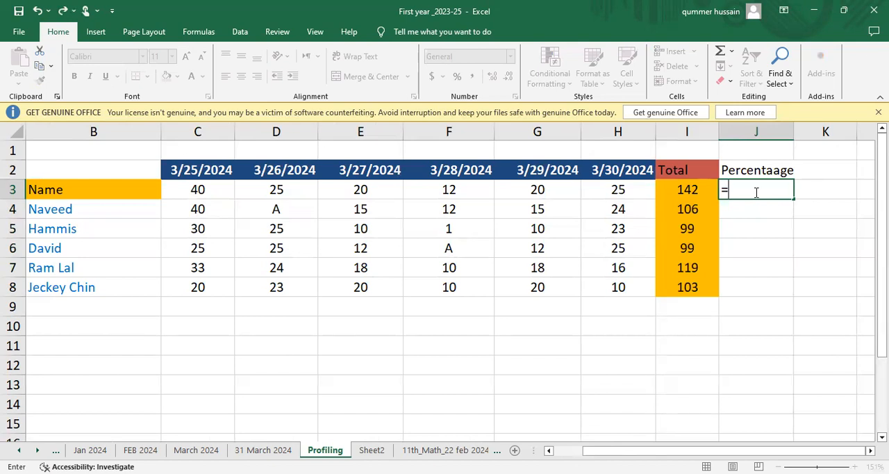
left_click(737, 206)
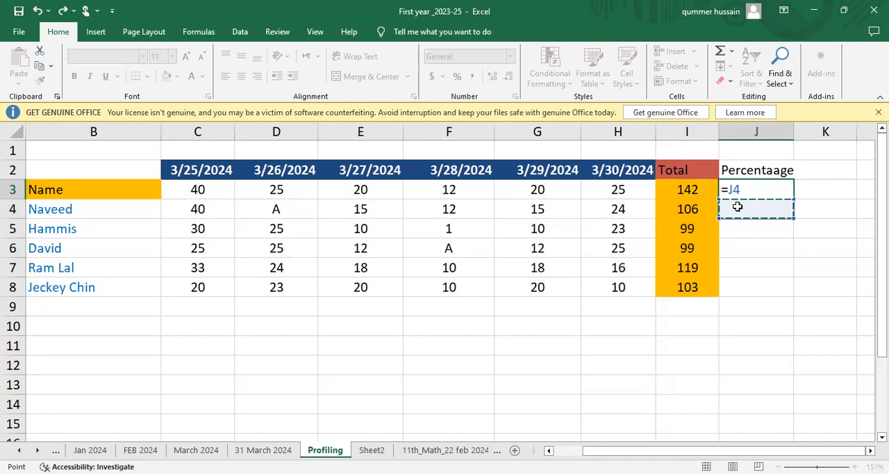
key("Escape")
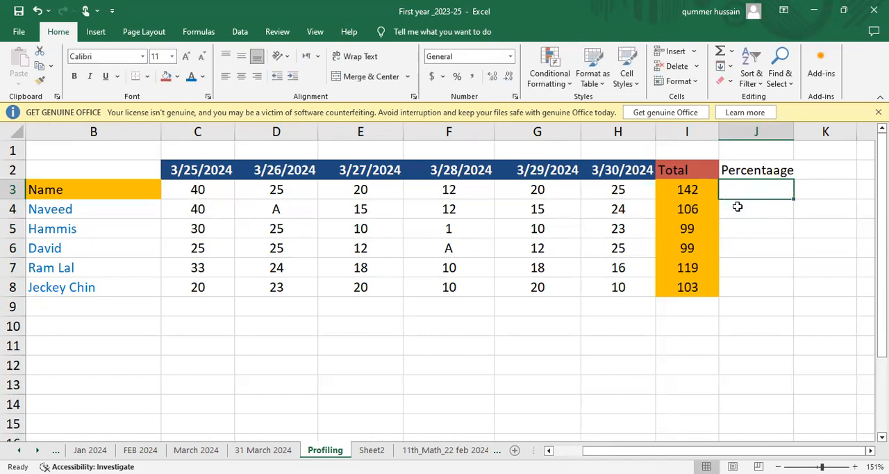
Enter the formula =(I4/142) in cell J4 to divide the first student's total by the maximum marks.
left_click(738, 207)
type("=")
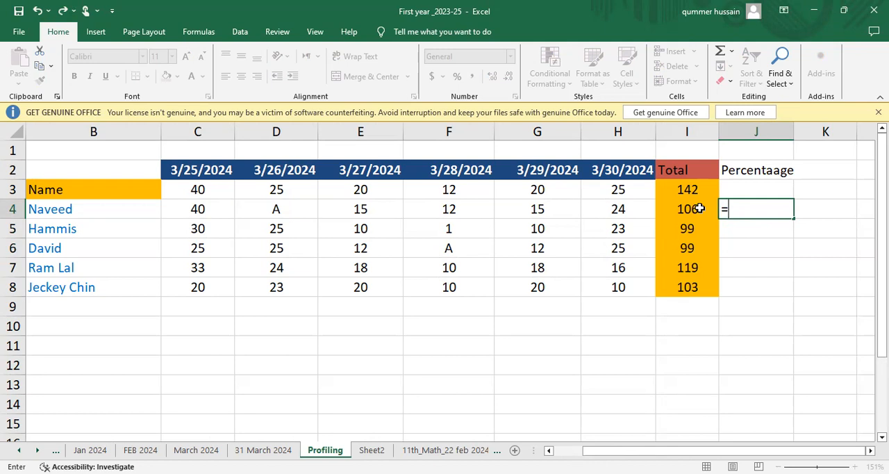
type("(")
left_click(685, 208)
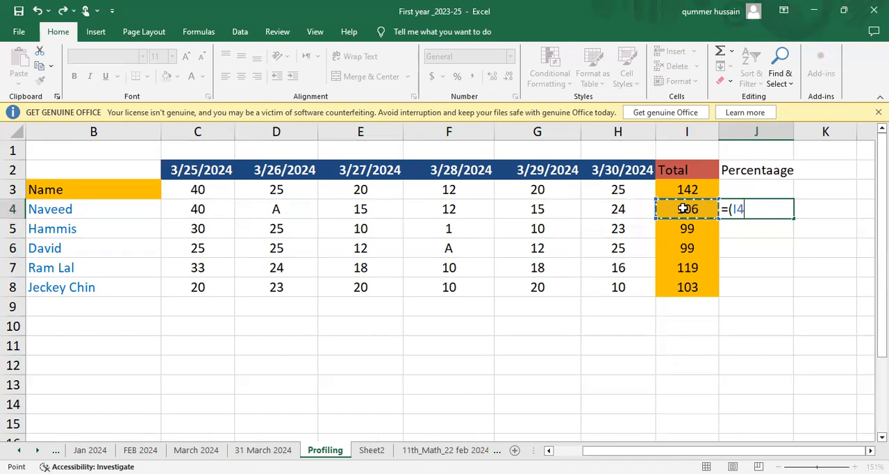
type("/")
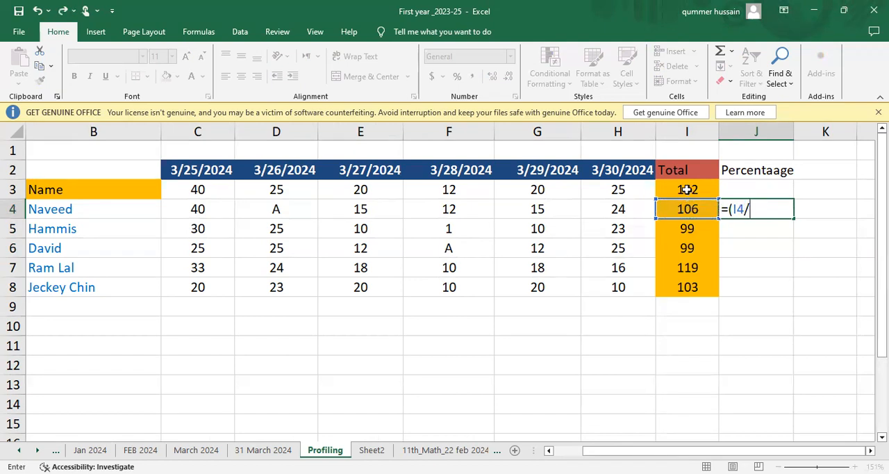
type("1422")
key("BackSpace")
type(")")
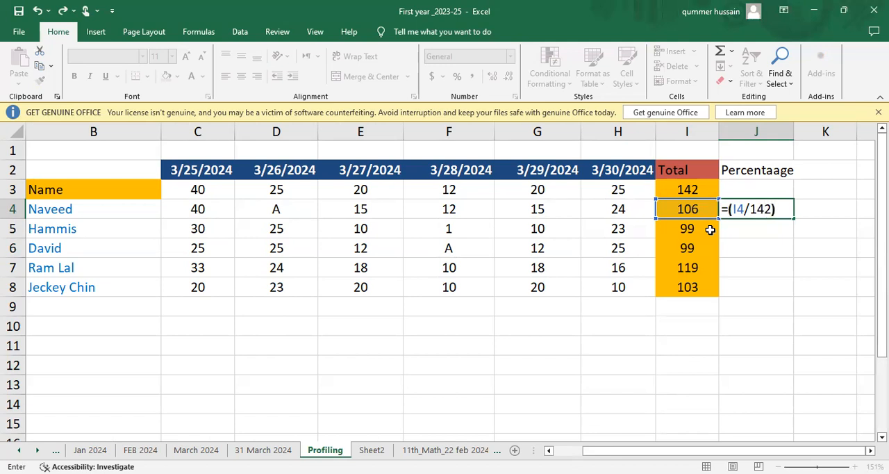
key("Return")
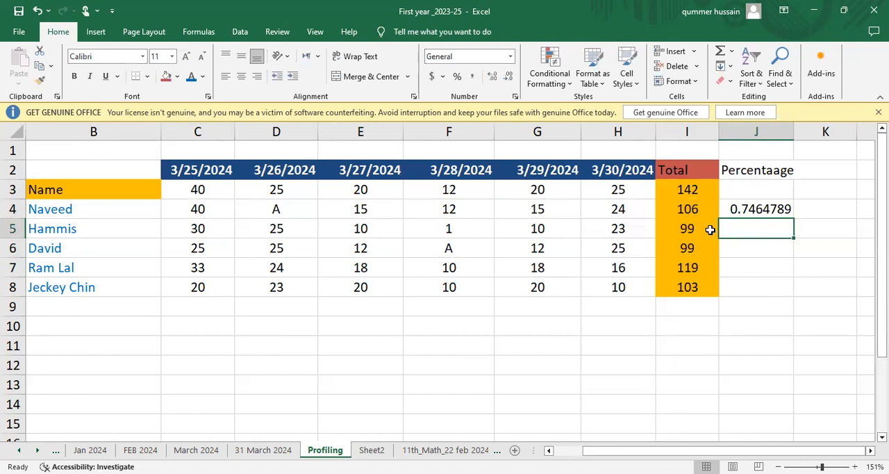
Correct the spelling of the header in cell J2 to "Percentage".
left_click(756, 212)
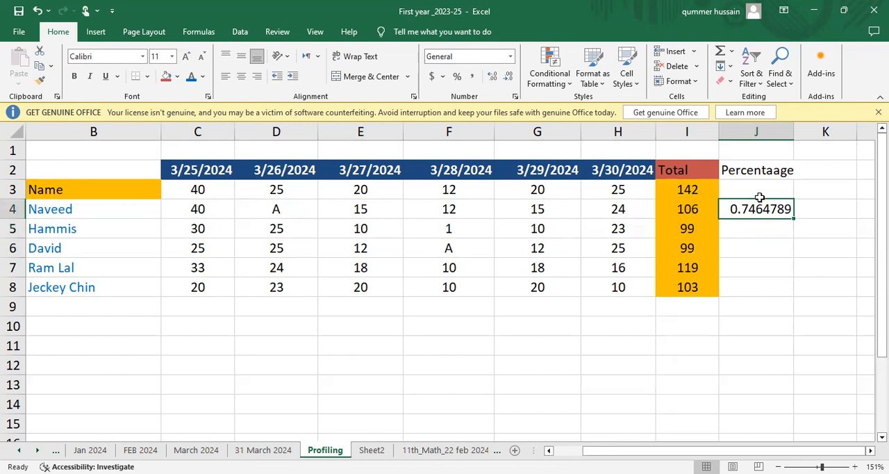
left_click(772, 173)
double_click(773, 174)
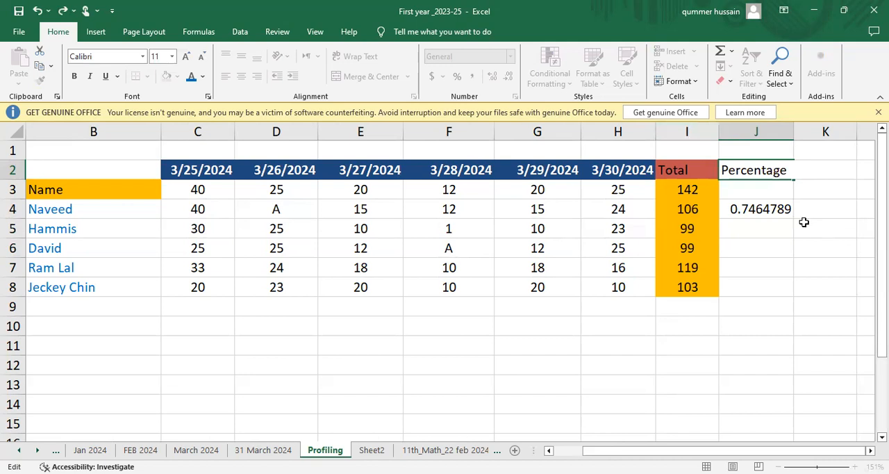
Apply the Percentage number format to the result in cell J4.
left_click(758, 209)
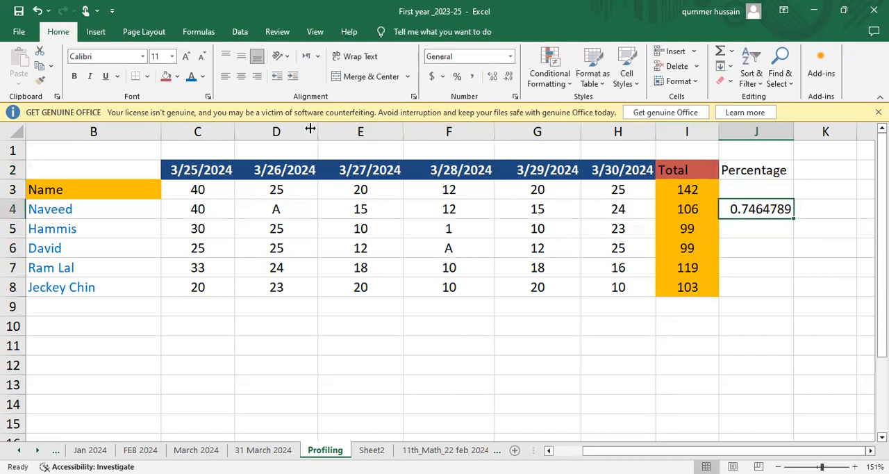
left_click(457, 78)
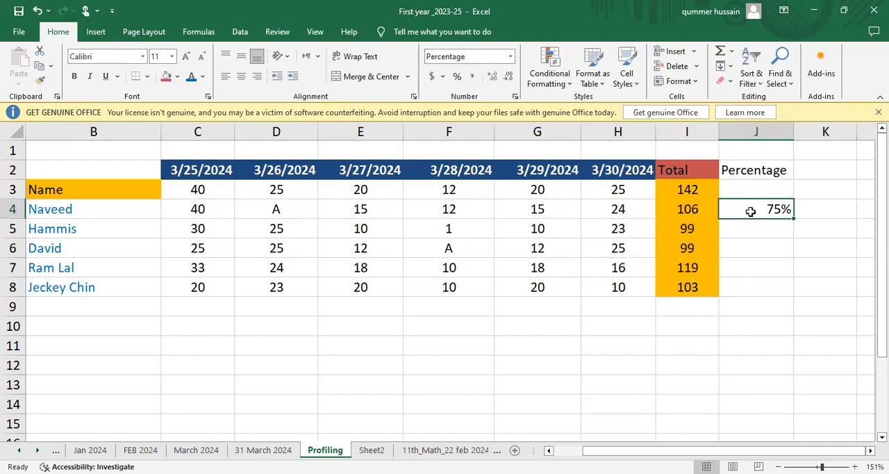
Centre the percentage in cell J4 and fill its formula down through cell J8.
left_click(241, 76)
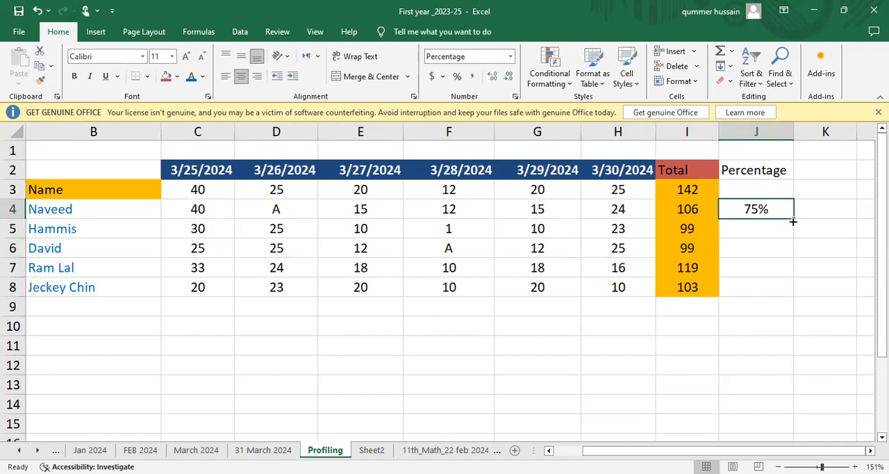
left_click_drag(792, 220, 792, 293)
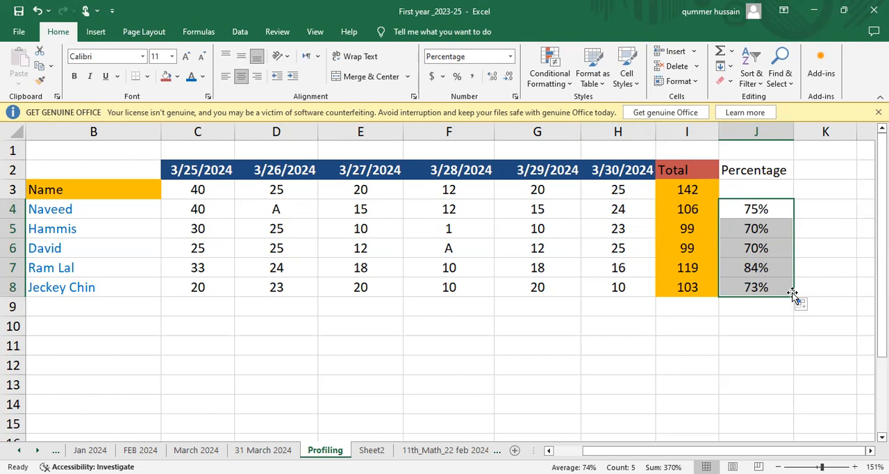
Check the filled percentages in cells J4 to J8 one by one.
left_click(745, 208)
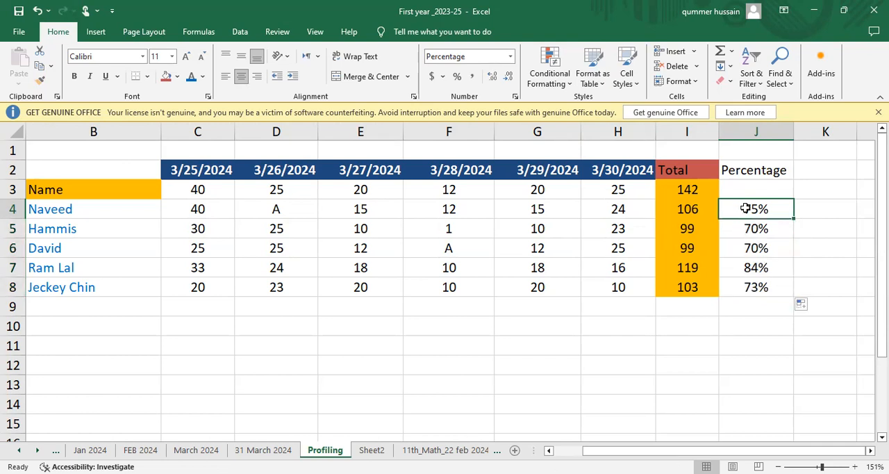
key("Down")
key("Down")
key("Down")
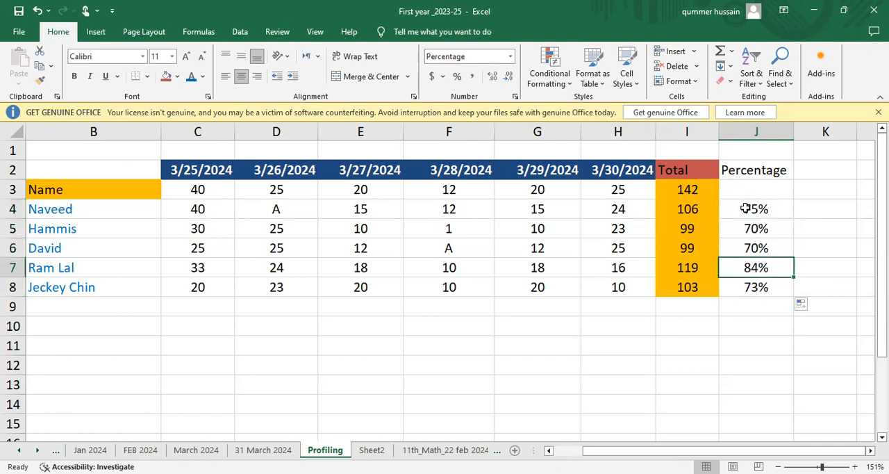
key("Down")
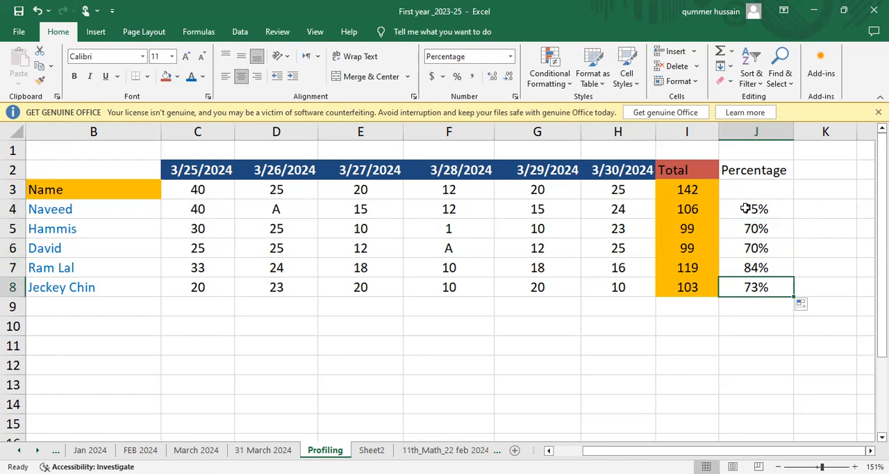
key("Up")
key("Up")
key("Up")
key("Up")
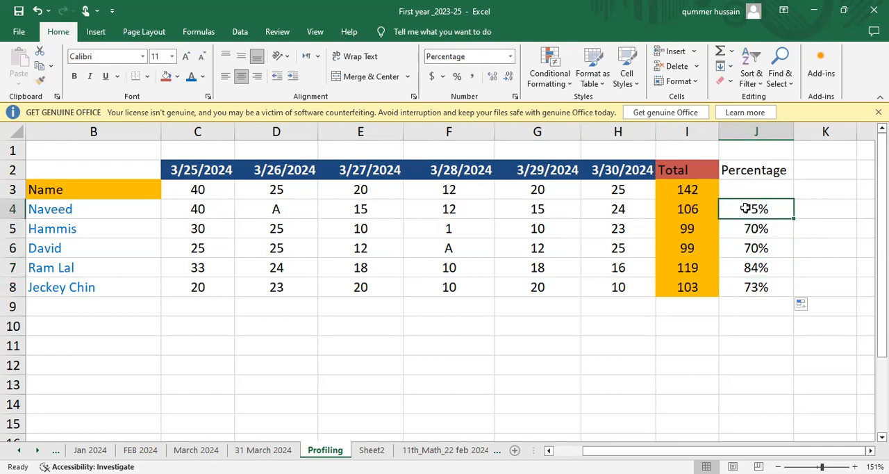
Apply the Green - Yellow - Red Color Scale conditional formatting to the percentages in J4:J8.
key("shift+Down")
key("shift+Down")
key("shift+Down")
key("shift+Down")
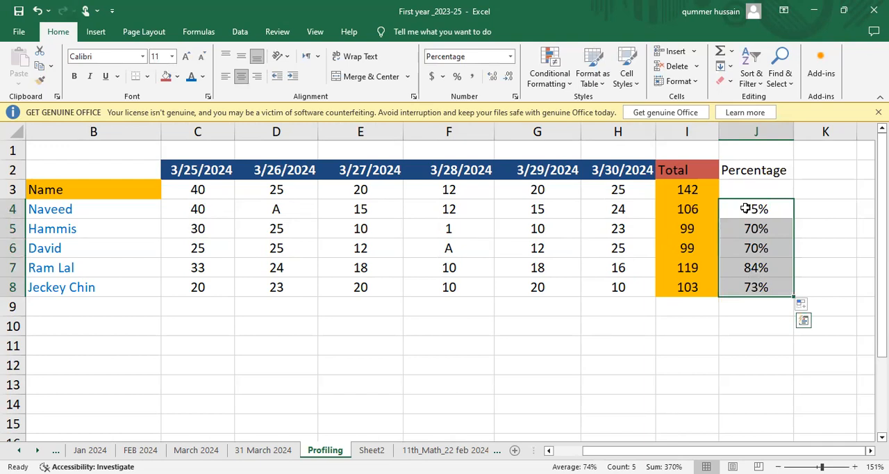
left_click(571, 87)
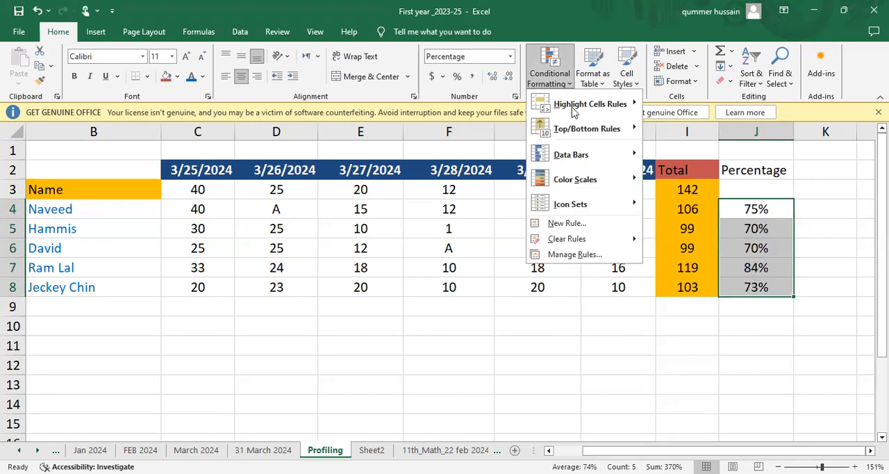
mouse_move(570, 180)
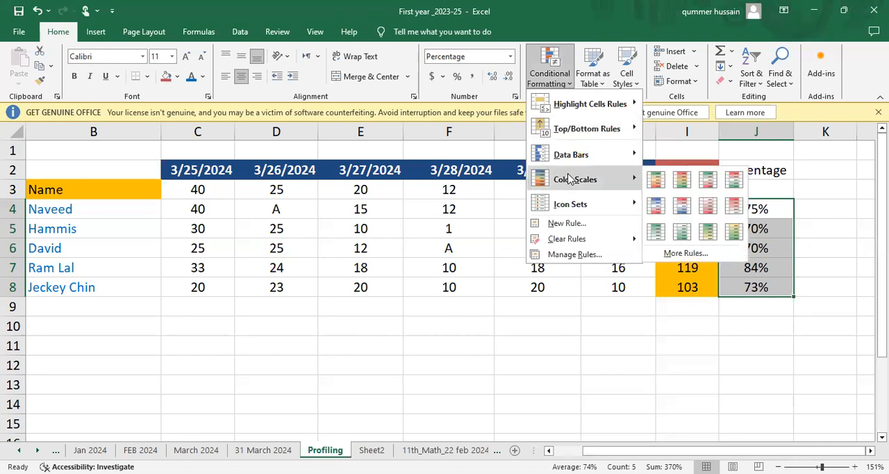
left_click(656, 181)
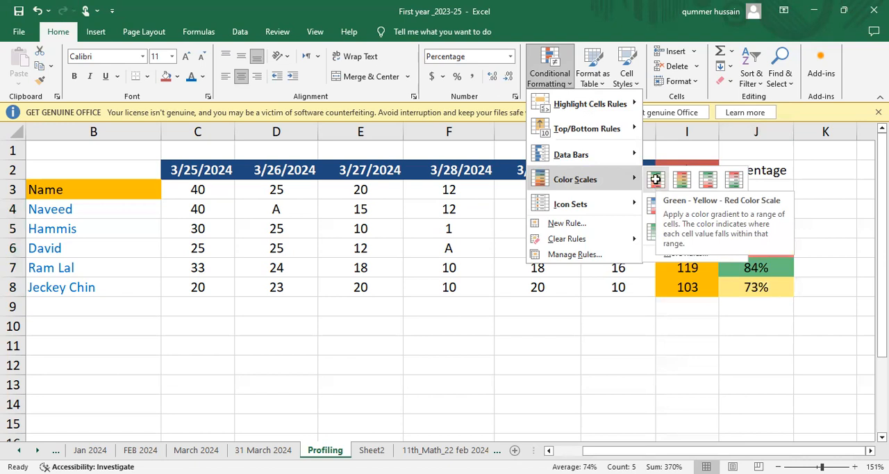
left_click(747, 318)
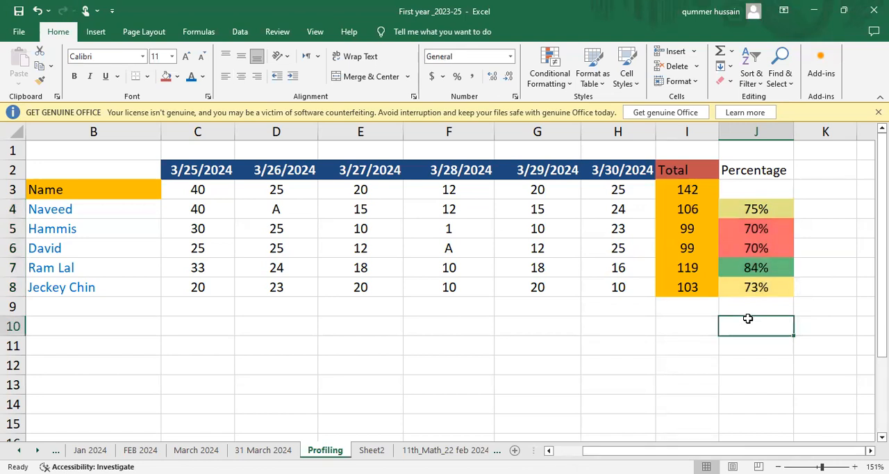
left_click(122, 218)
key("Left")
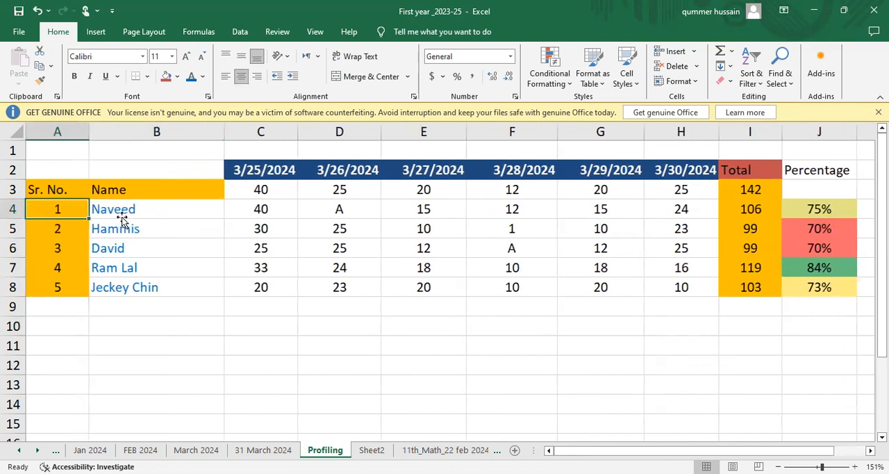
key("Right")
key("Left")
key("shift+Right")
key("shift+Right")
key("shift+Right")
key("shift+Right")
key("shift+Right")
key("shift+Right")
key("shift+Right")
key("shift+Right")
key("shift+Right")
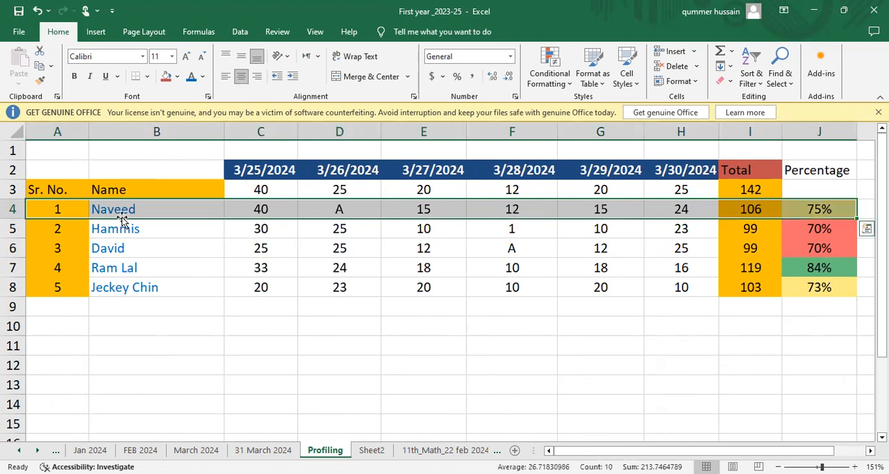
key("shift+Down")
key("shift+Down")
key("shift+Down")
key("shift+Down")
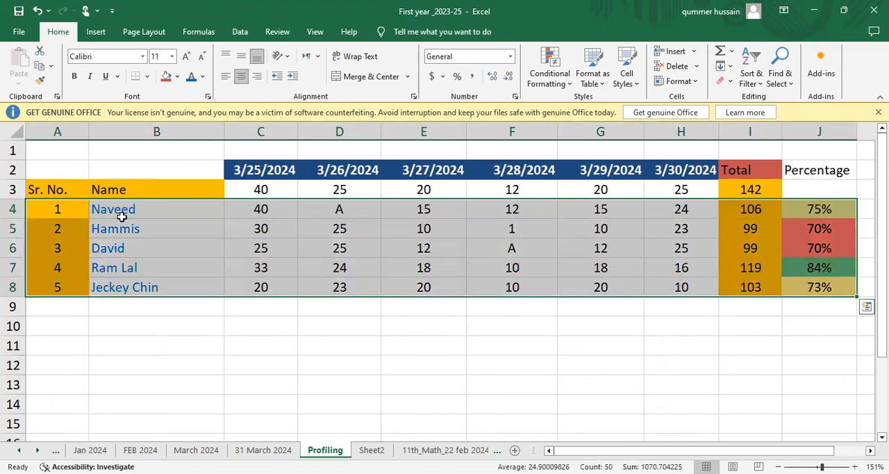
left_click(754, 86)
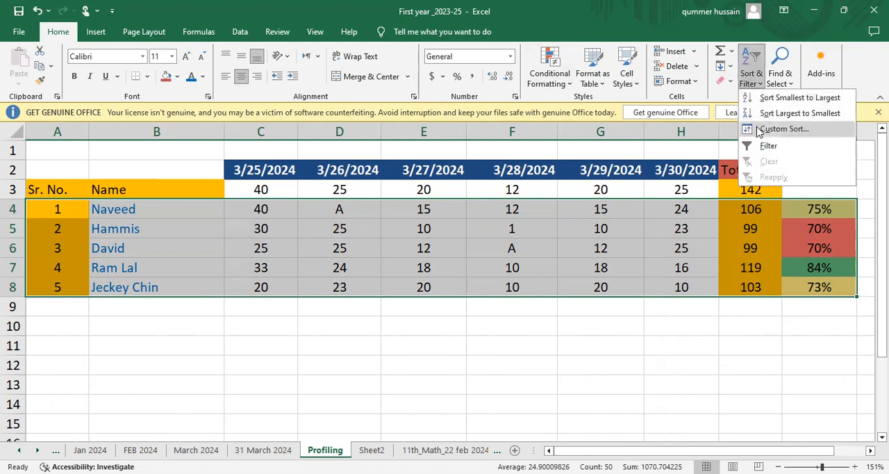
left_click(758, 130)
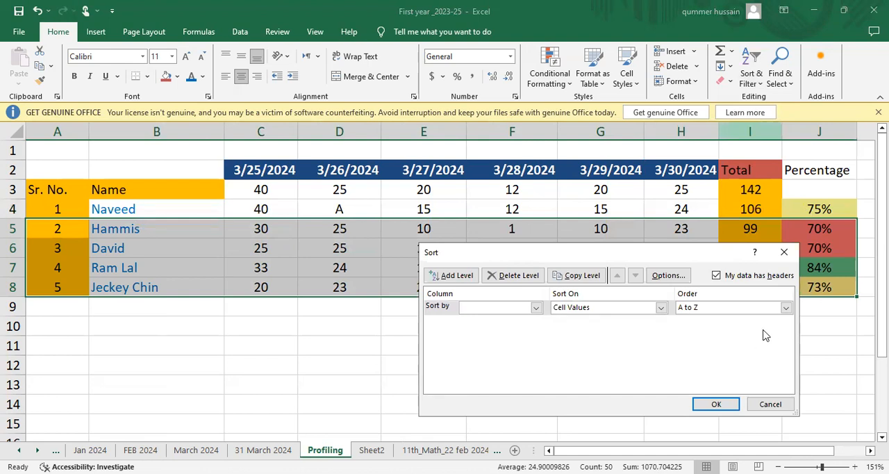
left_click(785, 308)
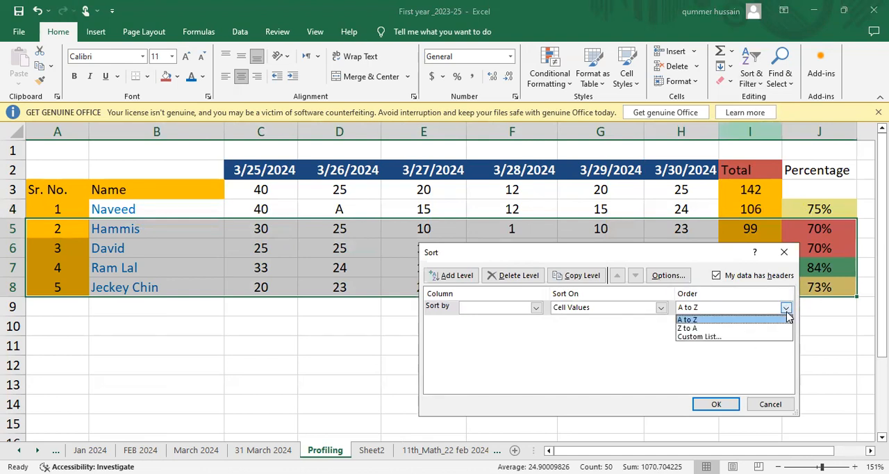
left_click(729, 328)
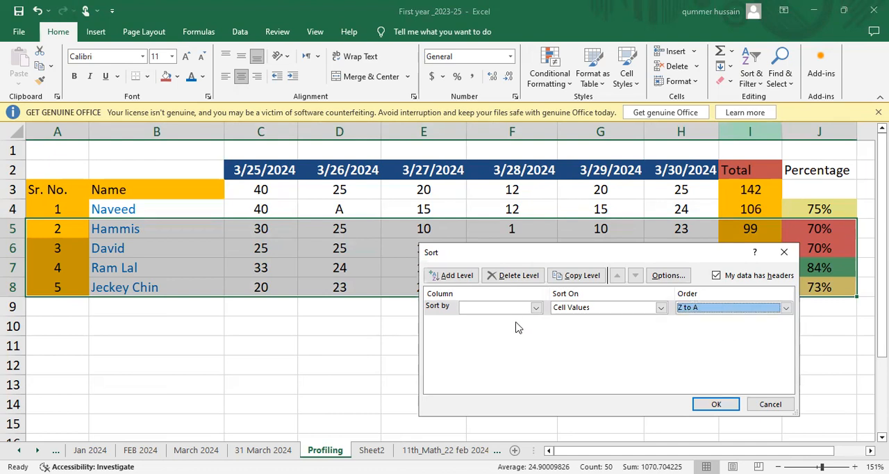
left_click(535, 308)
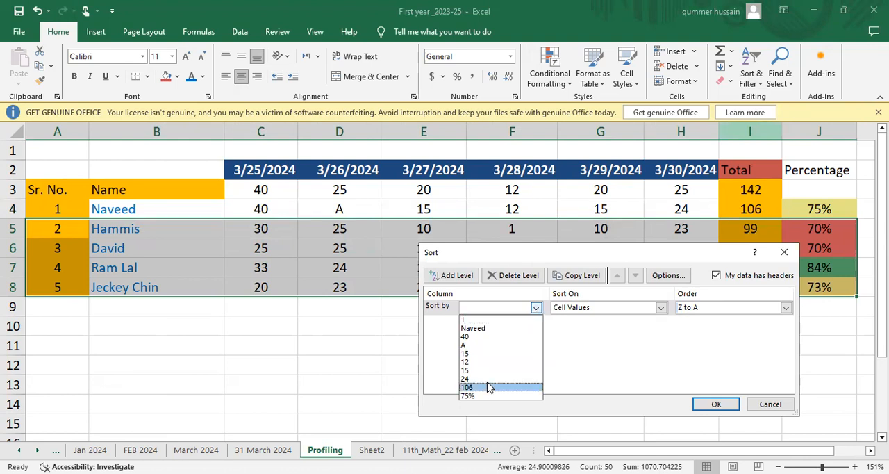
left_click(396, 360)
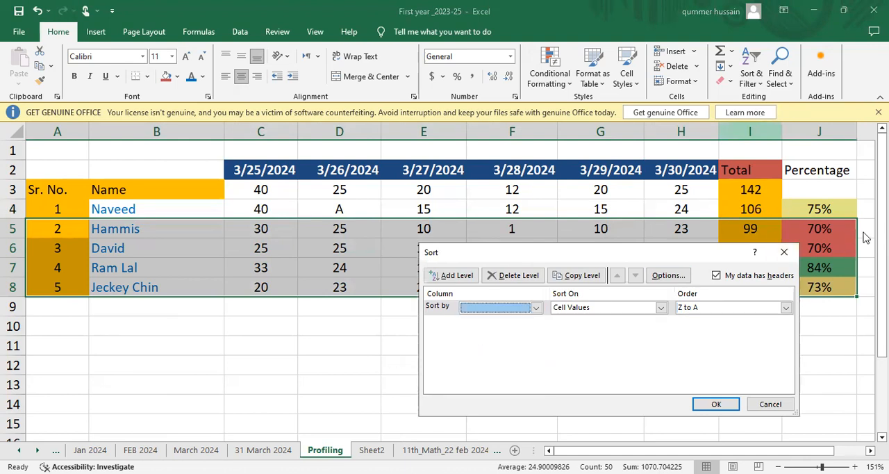
left_click(785, 254)
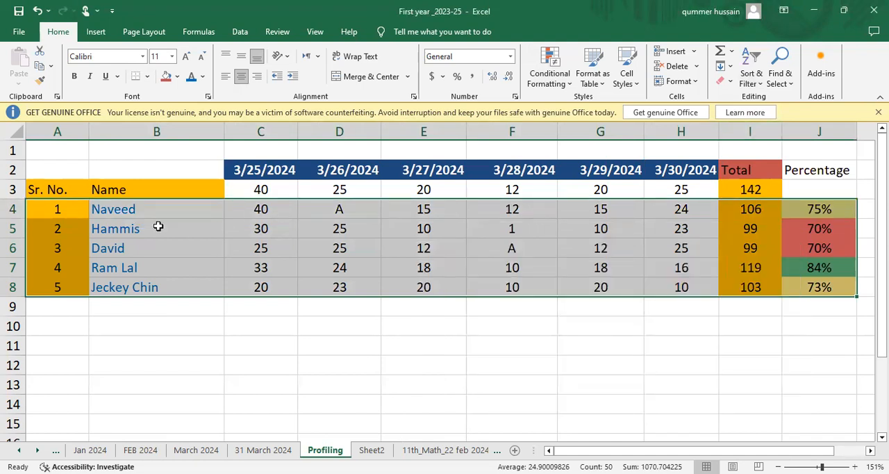
Insert an entire blank row above the first student's record, directly below the maximum marks row.
left_click(142, 208)
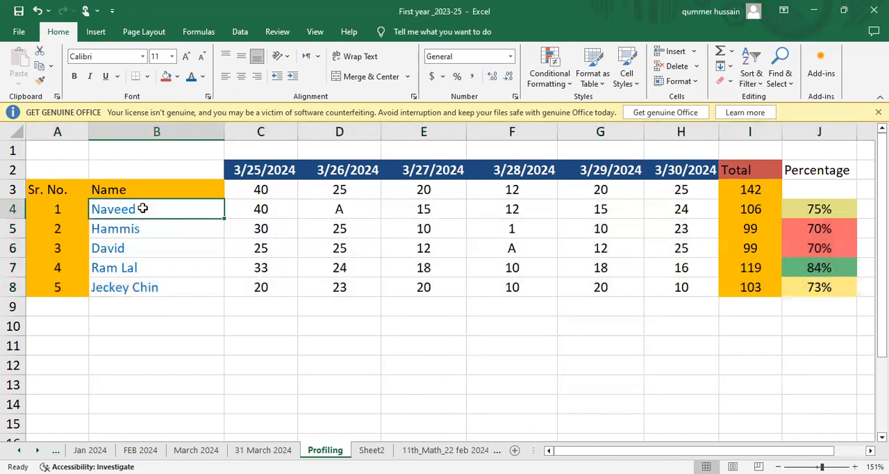
right_click(223, 208)
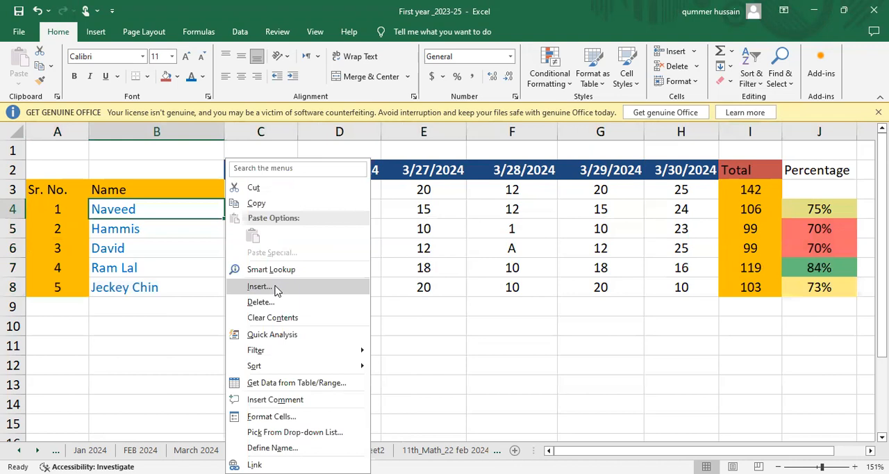
left_click(259, 286)
left_click(231, 313)
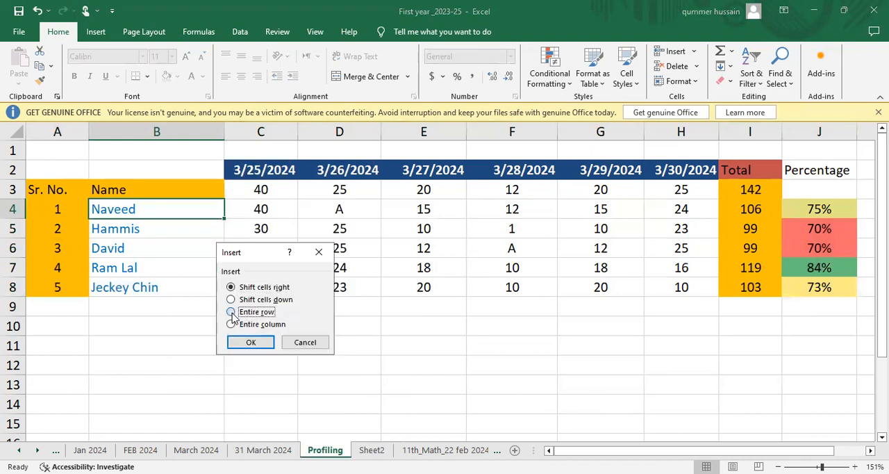
left_click(249, 343)
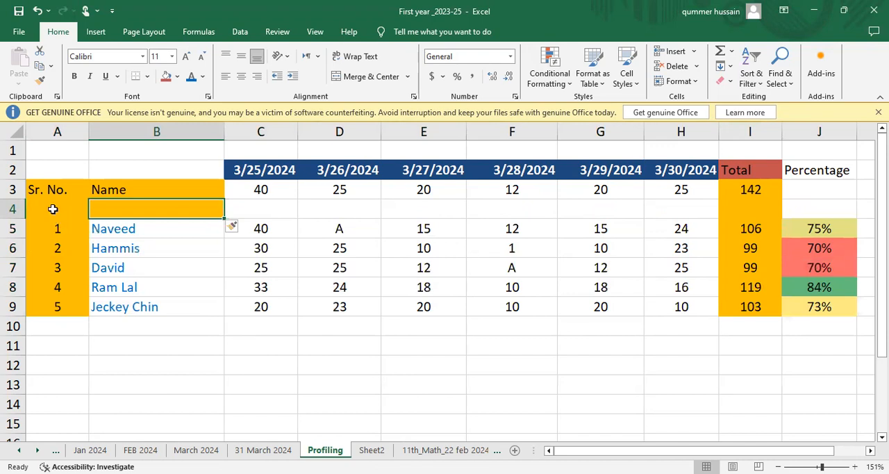
Fill the blank row cells A4:J4 with white.
left_click(53, 209)
key("shift+Right")
key("shift+Right")
key("shift+Right")
key("shift+Right")
key("shift+Right")
key("shift+Right")
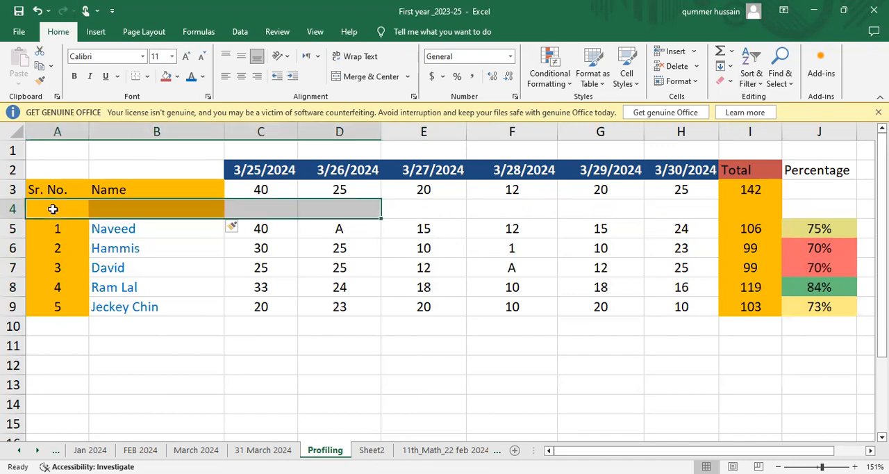
key("shift+Right")
key("shift+Right")
key("shift+Right")
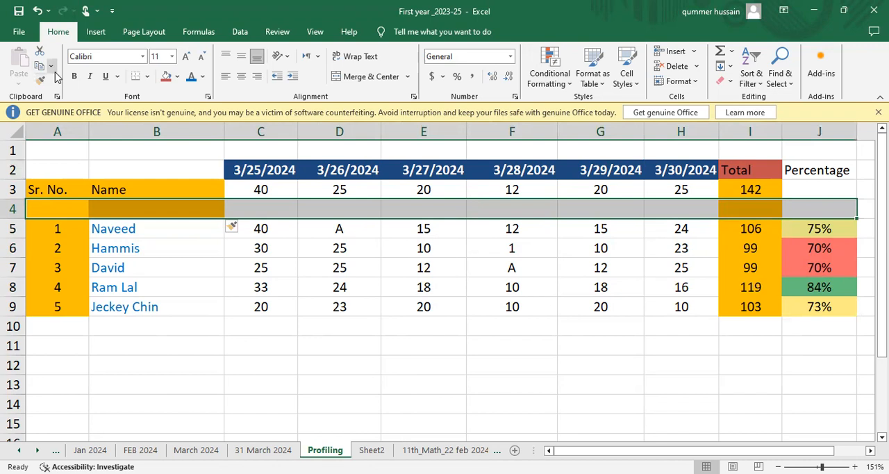
left_click(176, 76)
left_click(165, 109)
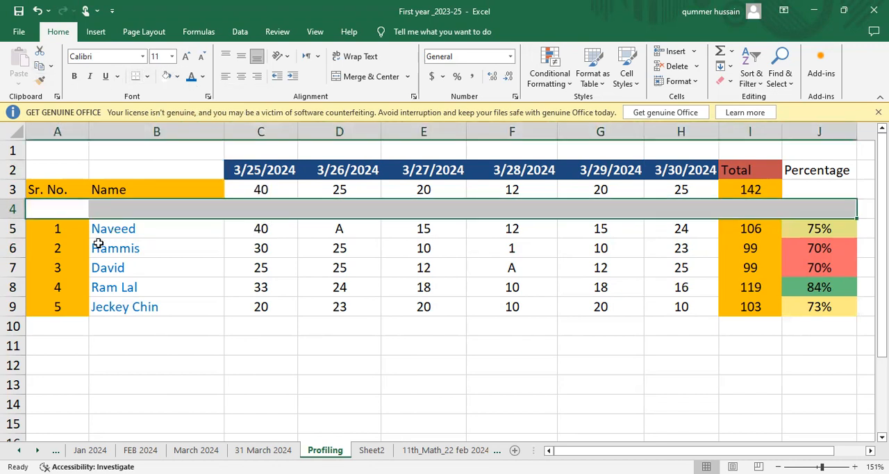
left_click(68, 228)
key("shift+Right")
key("shift+Right")
key("shift+Right")
key("shift+Right")
key("shift+Right")
key("shift+Right")
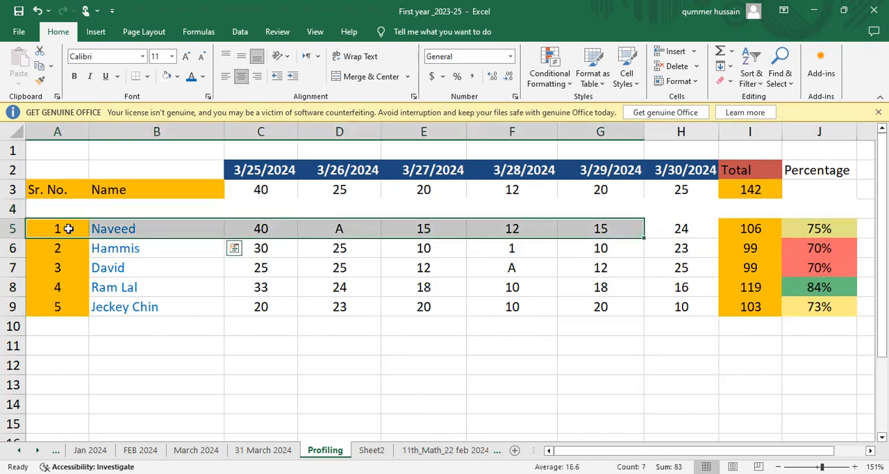
key("shift+Right")
key("shift+Right")
key("shift+Right")
key("shift+Down")
key("shift+Down")
key("shift+Down")
key("shift+Down")
key("shift+Down")
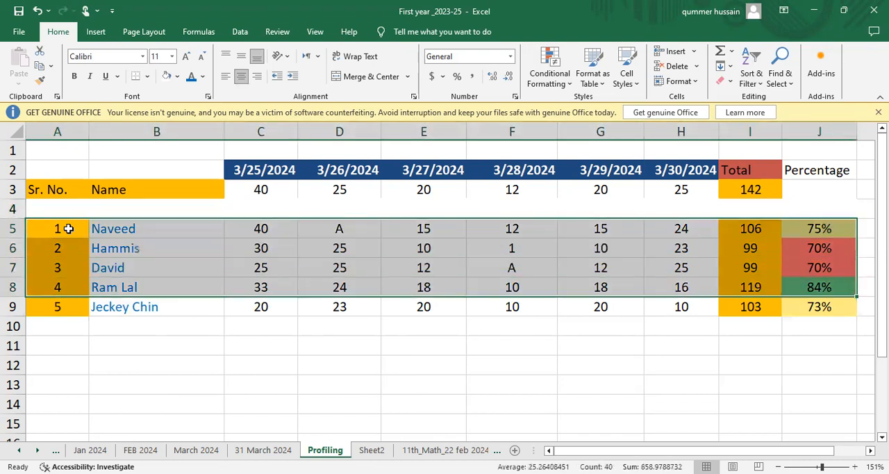
key("shift+Up")
key("shift+Up")
key("shift+Down")
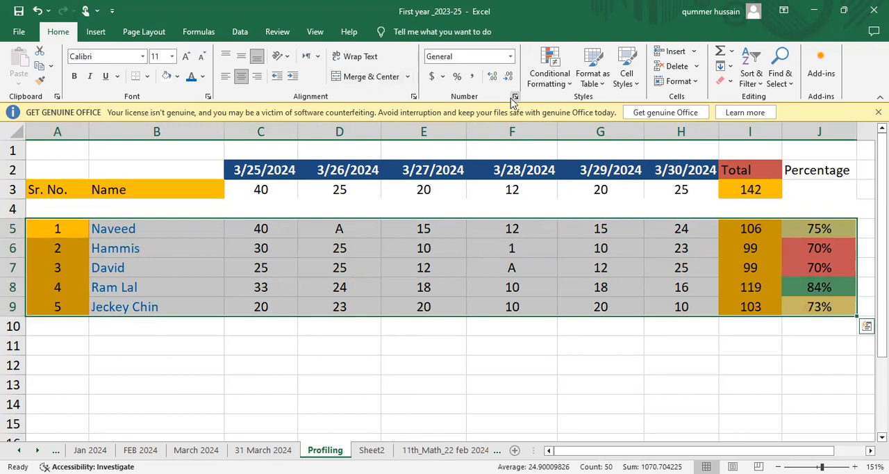
left_click(560, 91)
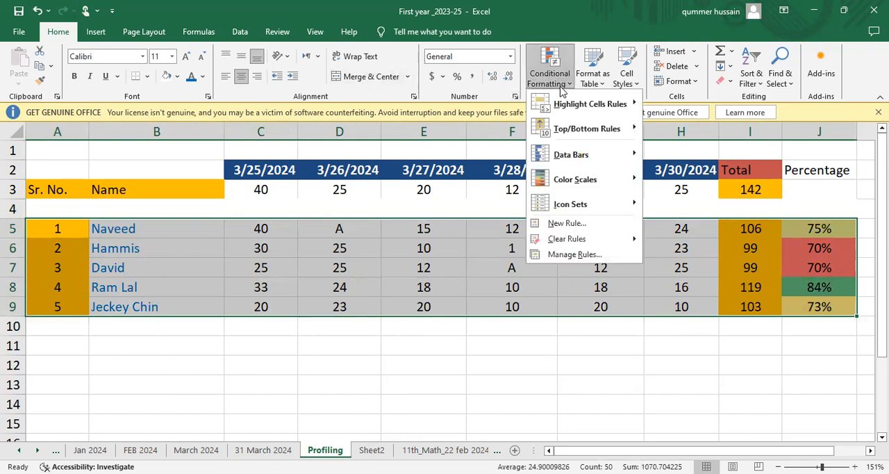
left_click(757, 86)
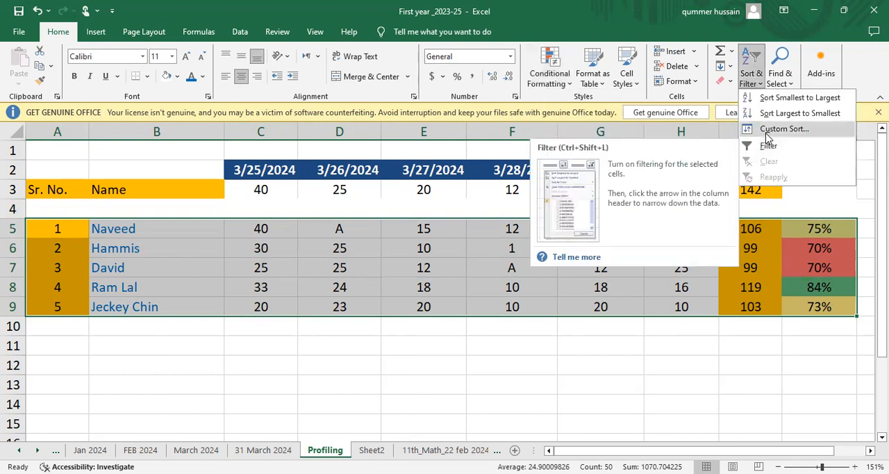
left_click(767, 131)
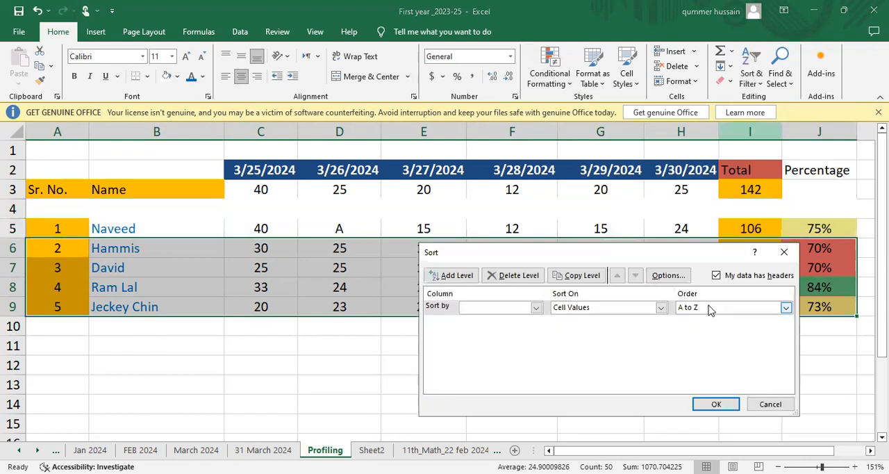
left_click(786, 307)
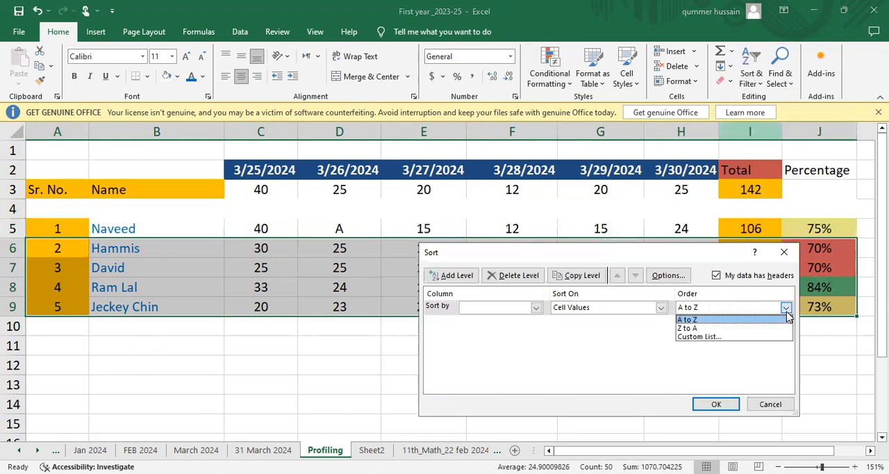
left_click(711, 328)
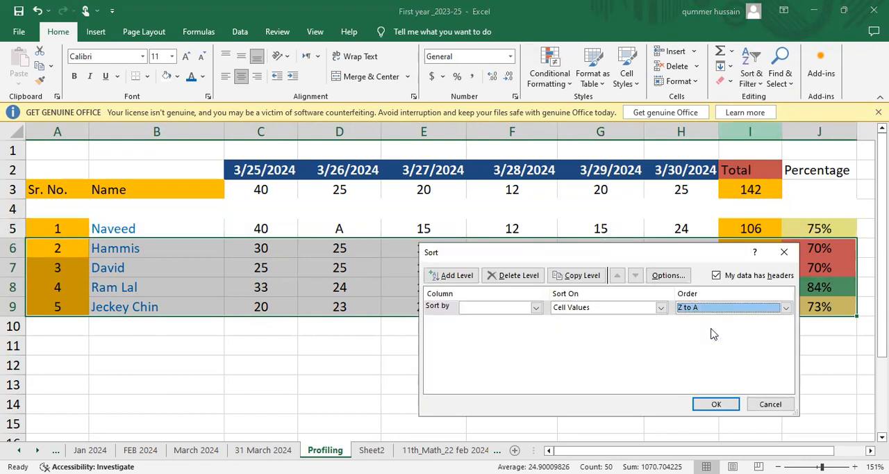
left_click(536, 308)
scroll(535, 313, "down", 10)
scroll(535, 314, "up", 2)
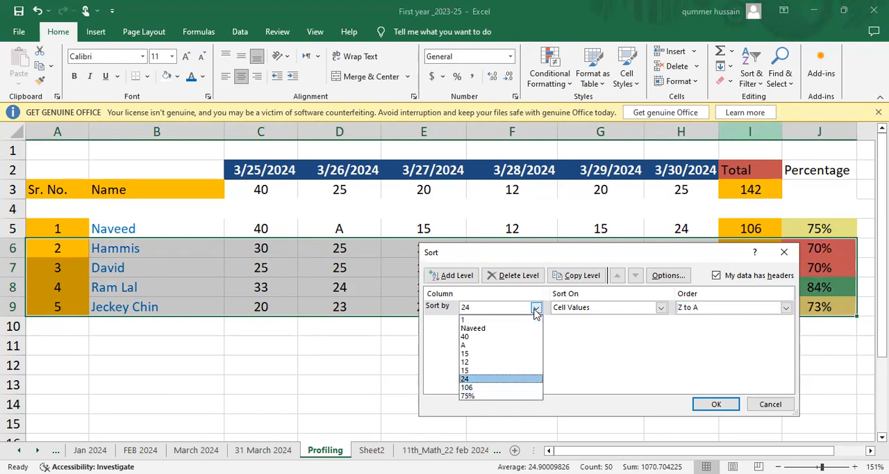
left_click(581, 343)
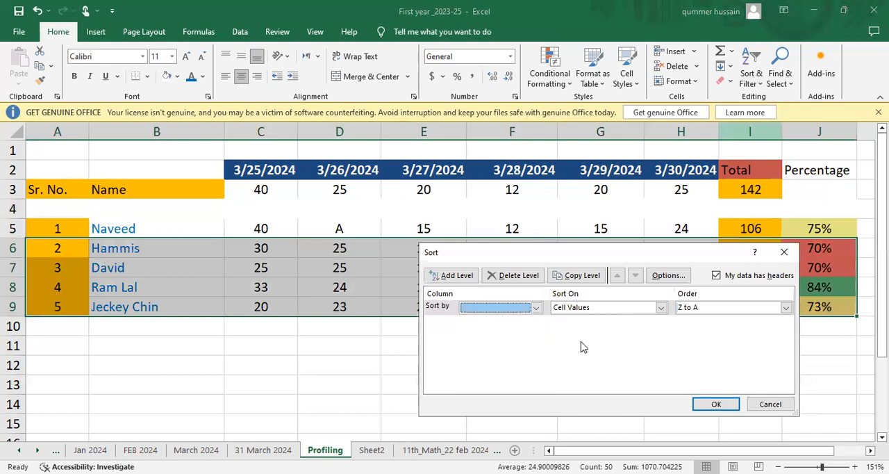
left_click(785, 252)
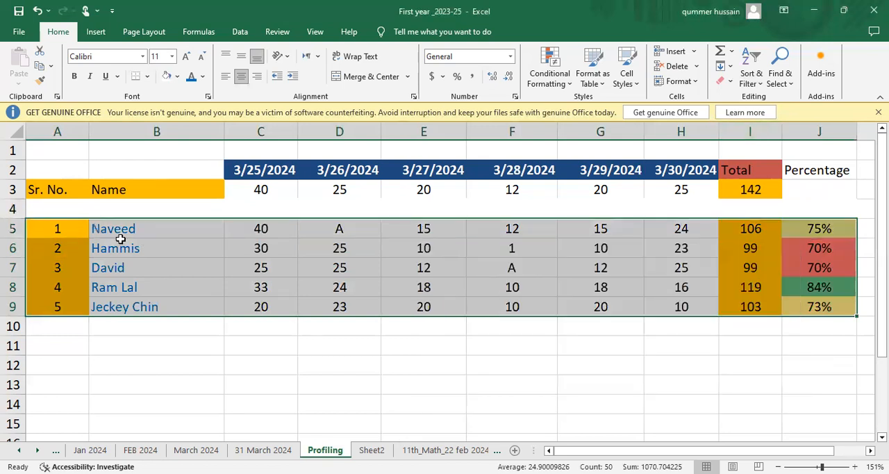
Sort the range A4:J9, blank row included, by the cell values of Column J from Largest to Smallest.
left_click(64, 209)
key("shift+Right")
key("shift+Right")
key("shift+Right")
key("shift+Right")
key("shift+Right")
key("shift+Right")
key("shift+Right")
key("shift+Right")
key("shift+Right")
key("shift+Right")
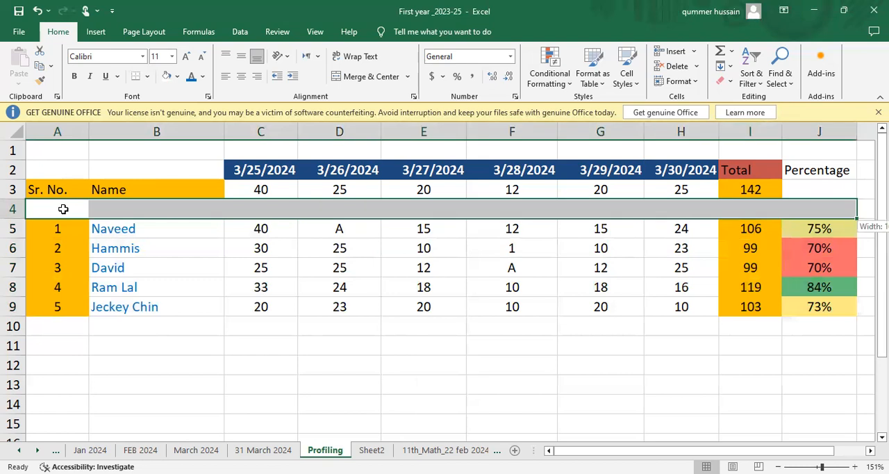
key("shift+Left")
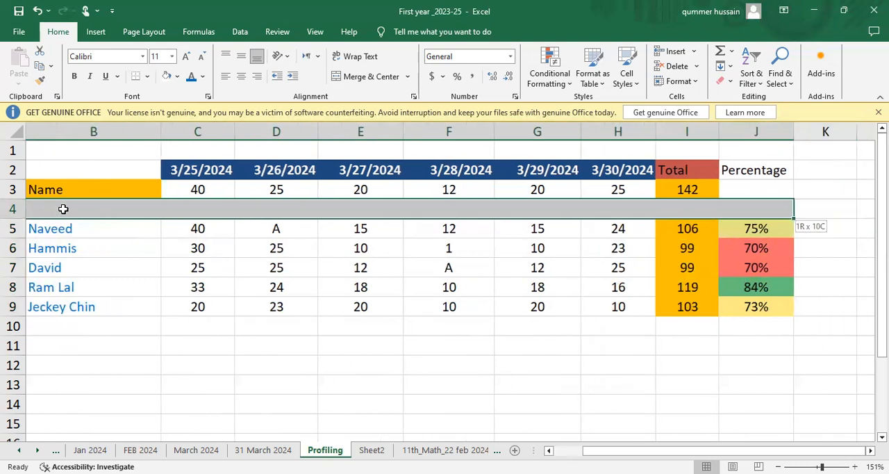
key("shift+Down")
key("shift+Down")
key("shift+Down")
key("shift+Down")
key("shift+Down")
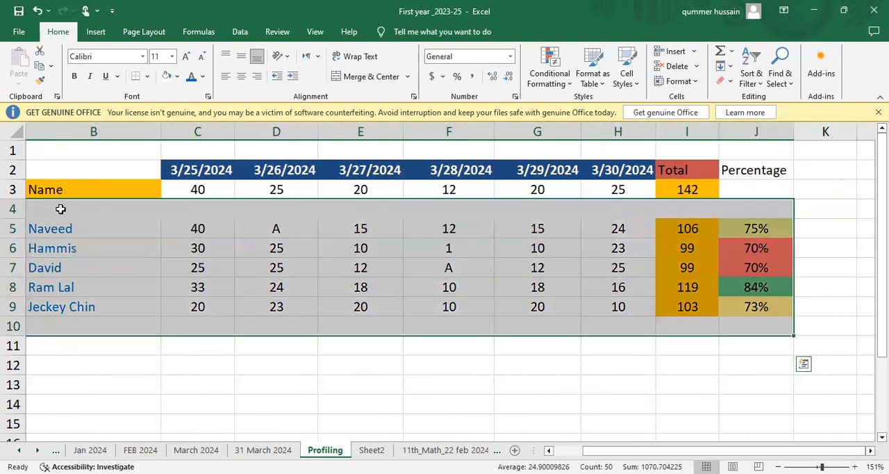
scroll(63, 209, "left", 1)
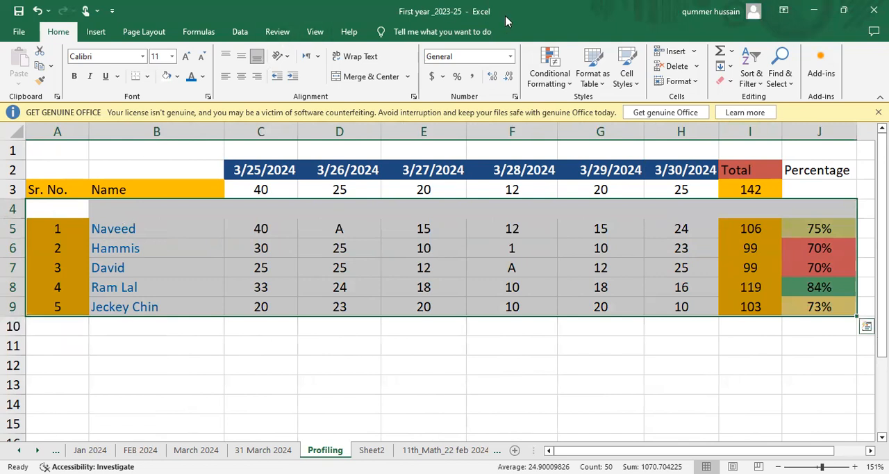
left_click(750, 82)
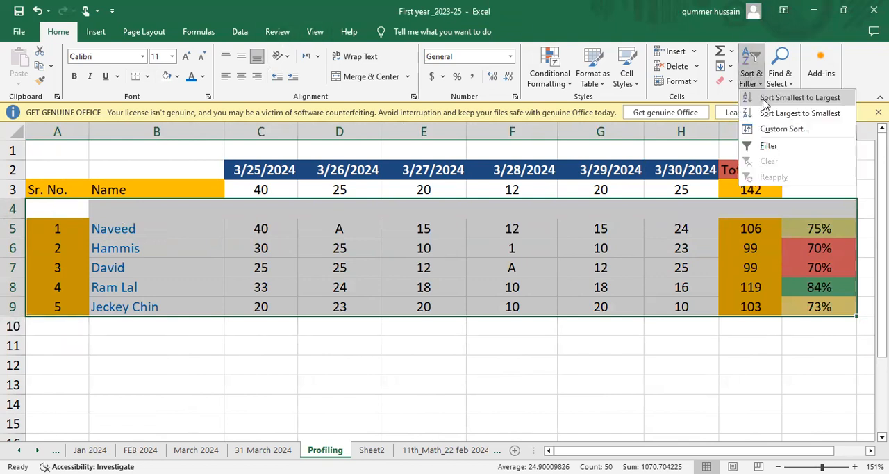
left_click(783, 129)
left_click(786, 306)
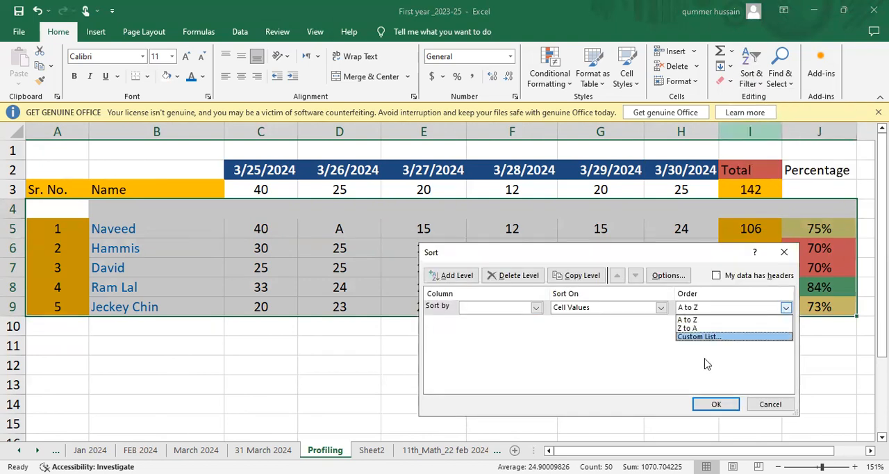
left_click(699, 328)
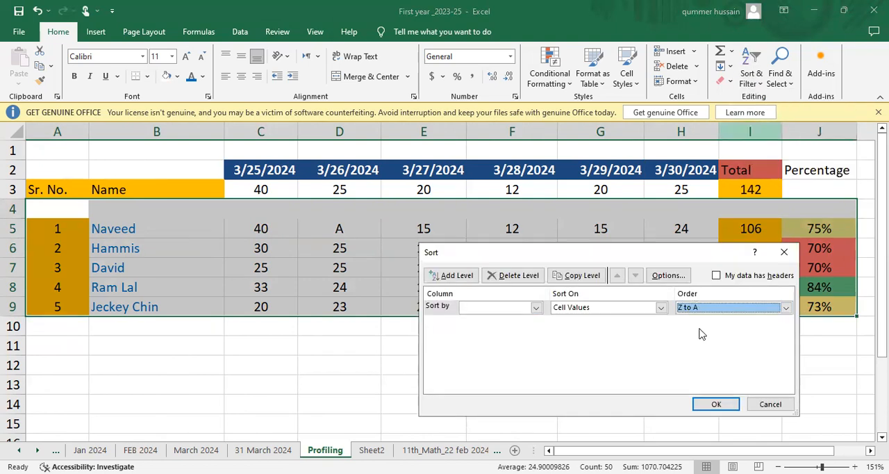
left_click(536, 307)
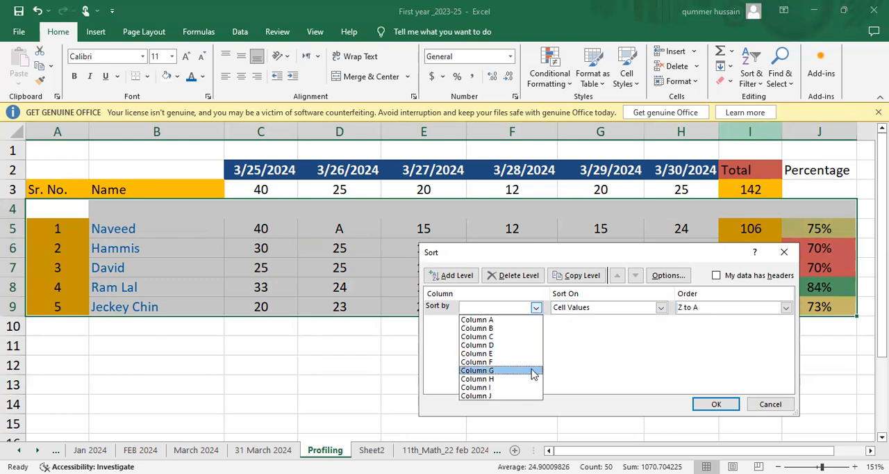
key("Down")
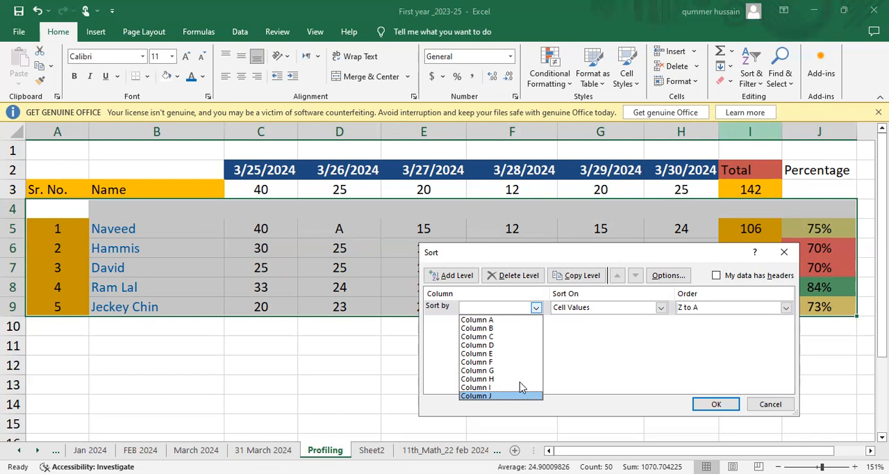
key("Return")
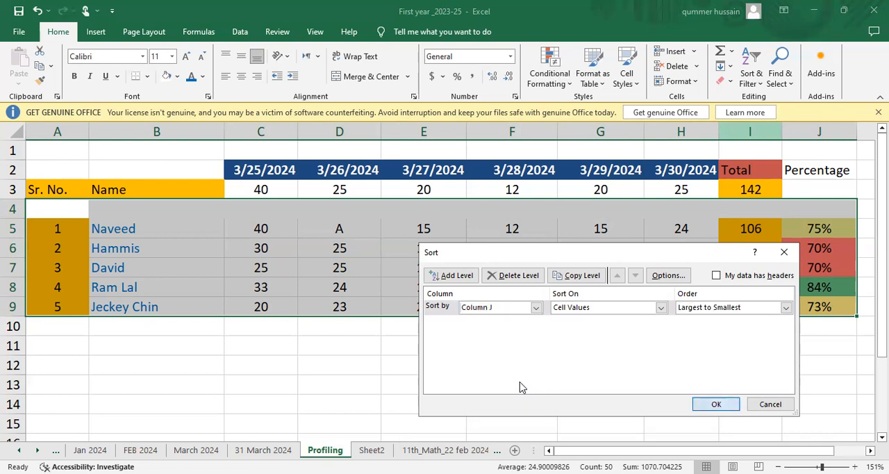
key("Return")
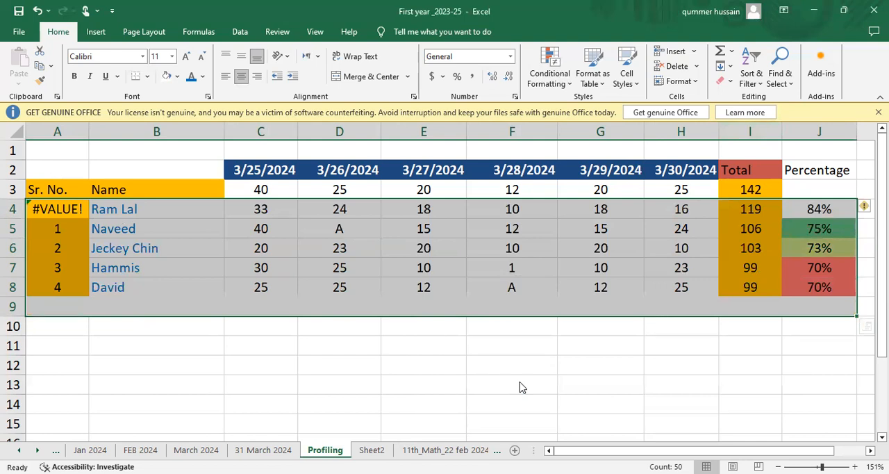
Apply the Green - Yellow - Red Color Scale conditional formatting to the sorted percentages in J4:J8.
left_click(789, 222)
left_click(809, 209)
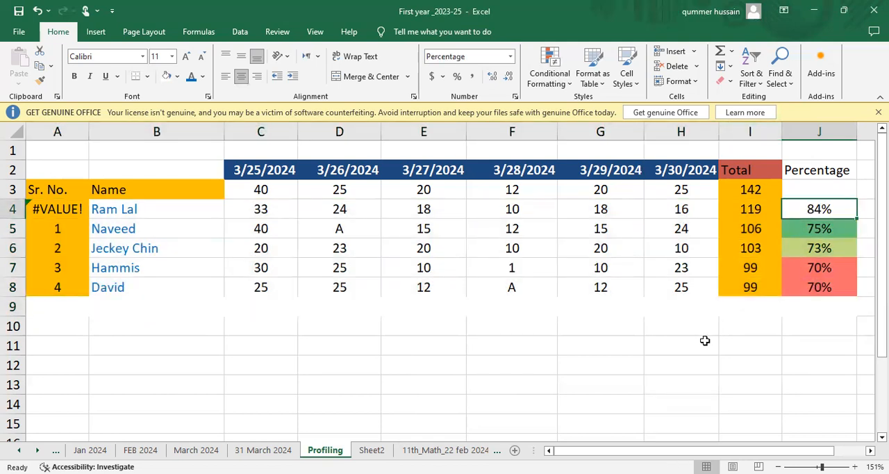
key("Down")
key("Up")
key("Up")
key("Down")
key("shift+Down")
key("shift+Down")
key("shift+Down")
key("shift+Down")
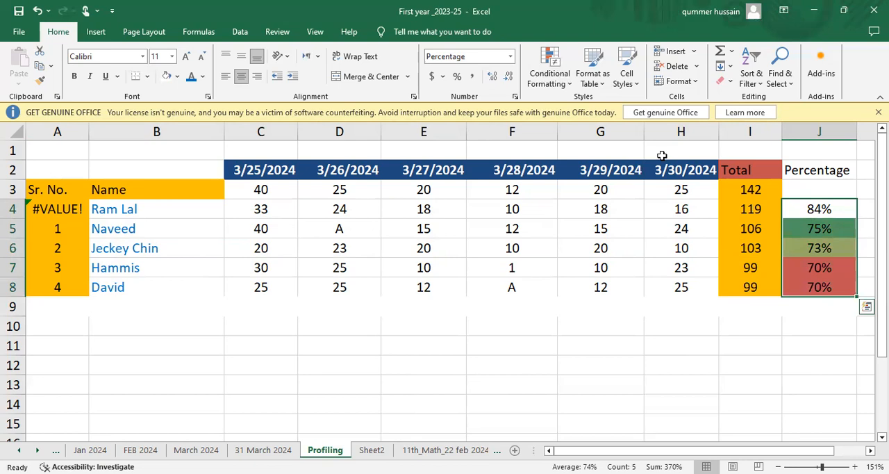
left_click(558, 84)
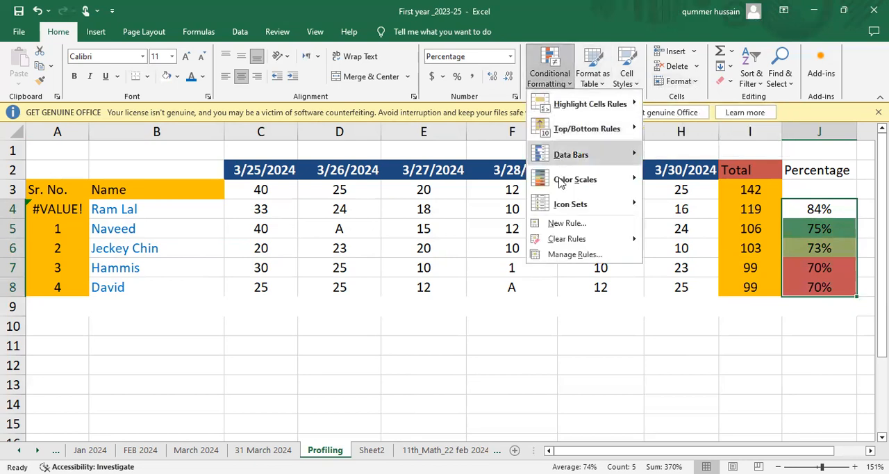
mouse_move(561, 181)
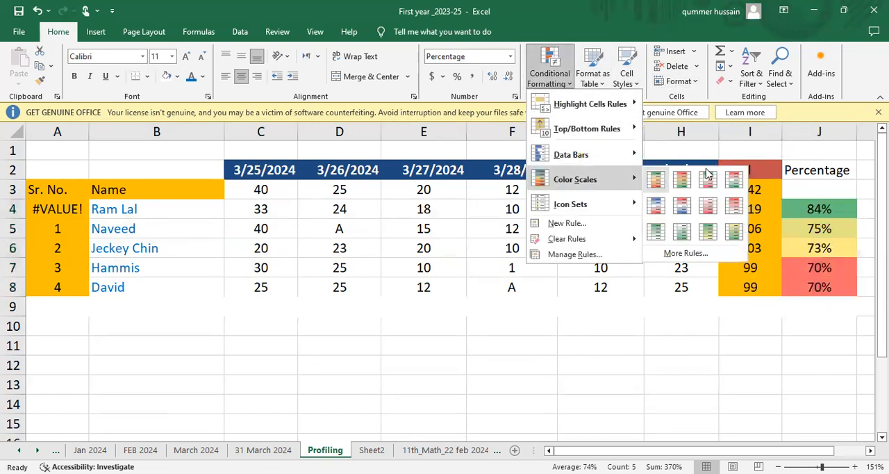
left_click(657, 182)
left_click(803, 274)
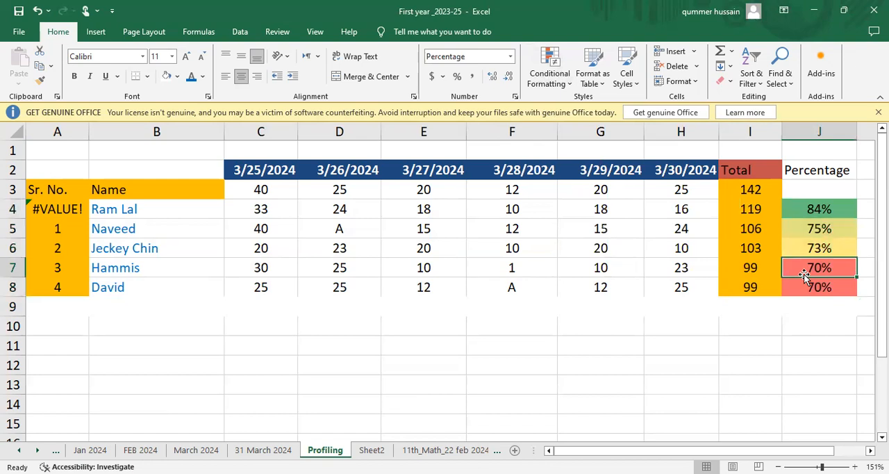
Highlight cells equal to A in the marks range C3:H8 using Light Red Fill with Dark Red Text conditional formatting.
key("Left")
key("ctrl+Left")
key("Right")
key("Right")
key("Right")
key("Right")
key("Left")
key("Left")
key("Up")
key("Up")
key("Up")
key("Up")
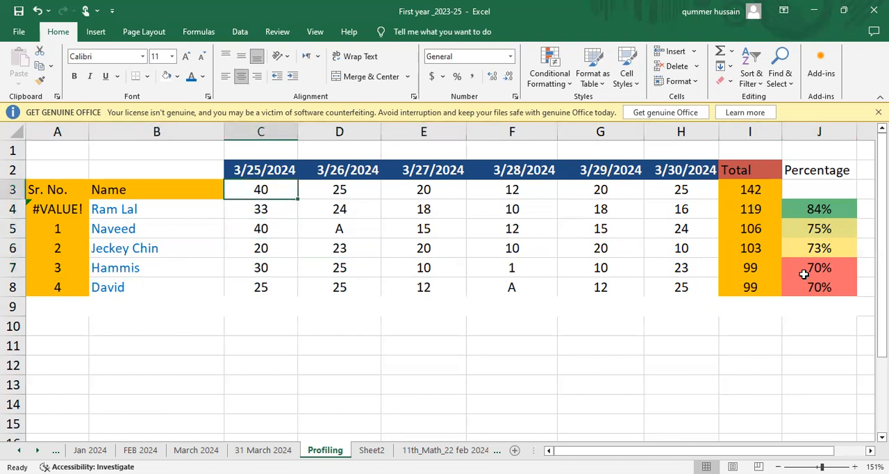
key("shift+Right")
key("shift+Right")
key("shift+Right")
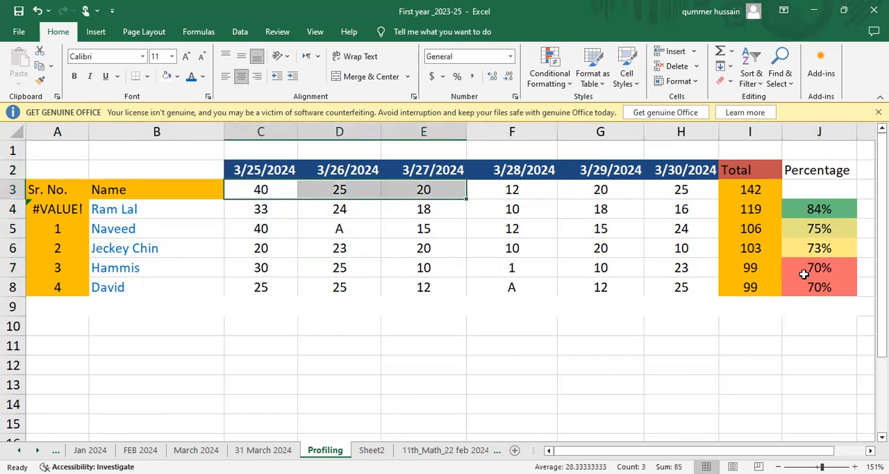
key("shift+Right")
key("shift+Right")
key("shift+Down")
key("shift+Down")
key("shift+Down")
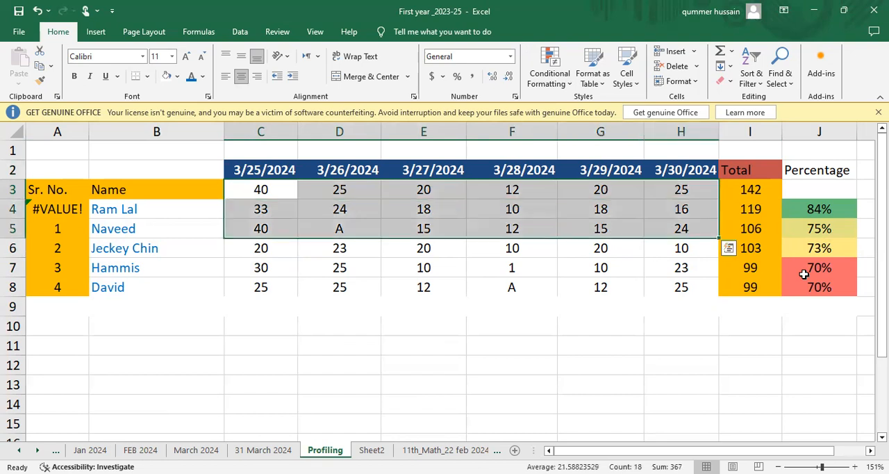
key("shift+Down")
key("shift+Down")
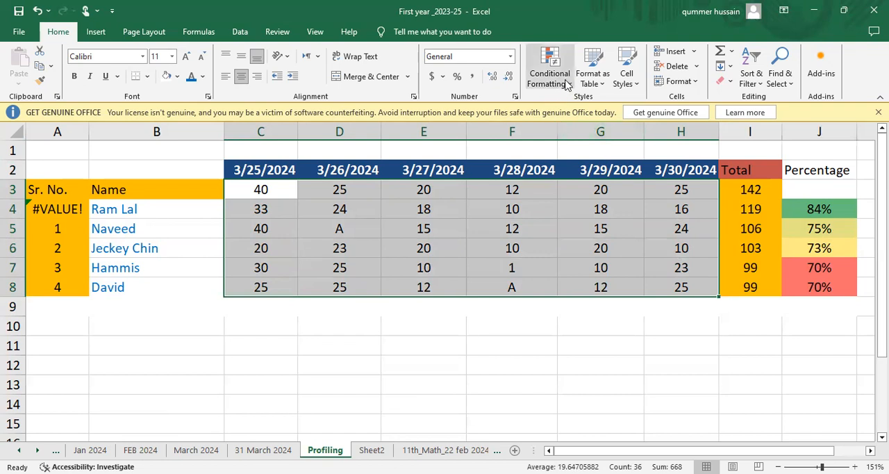
left_click(565, 83)
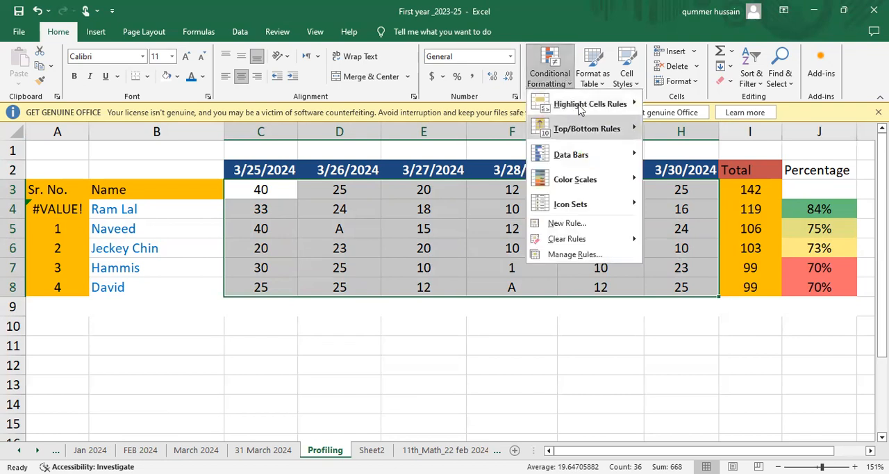
mouse_move(583, 105)
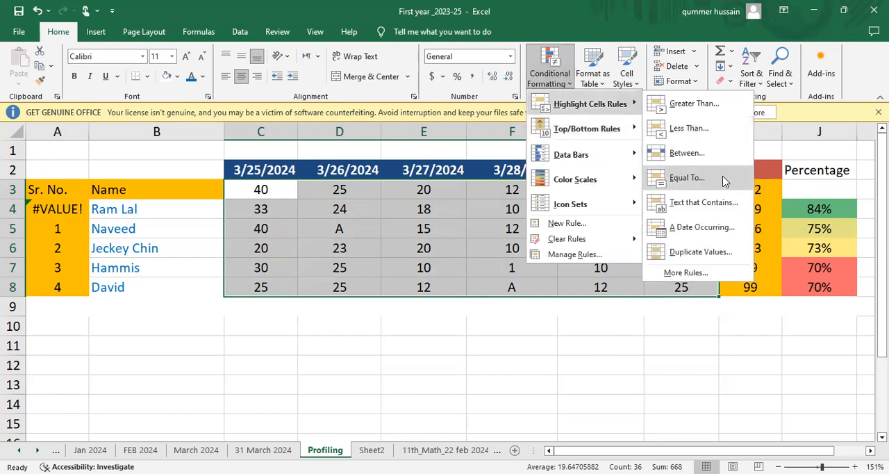
left_click(722, 179)
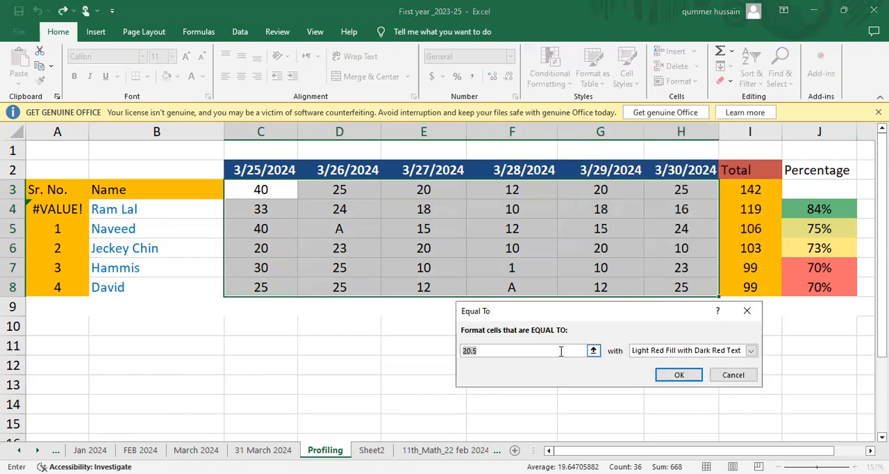
left_click(520, 351)
key("BackSpace")
key("BackSpace")
key("BackSpace")
key("BackSpace")
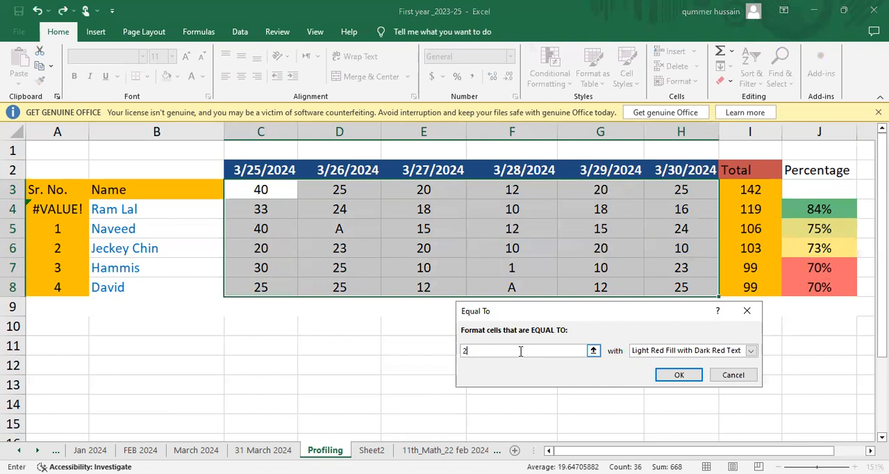
type("A")
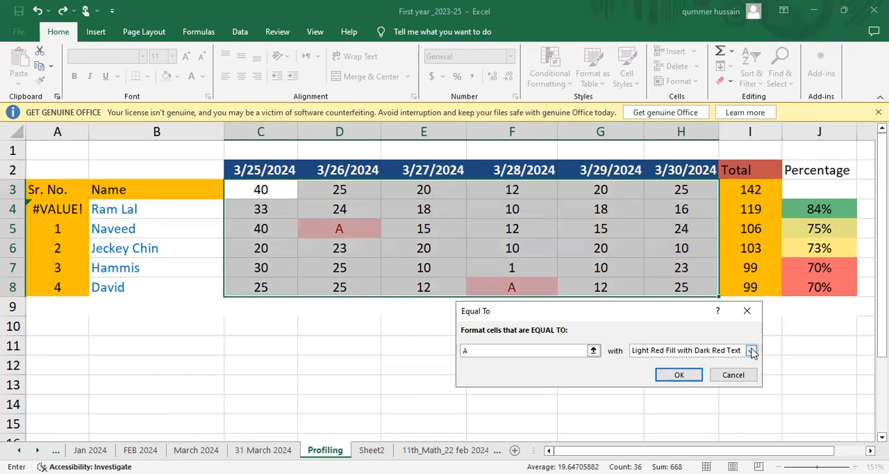
left_click(678, 380)
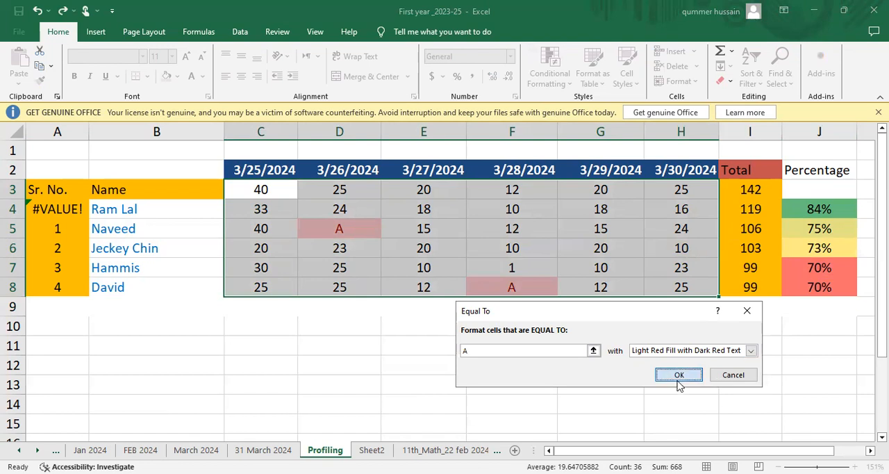
left_click(518, 330)
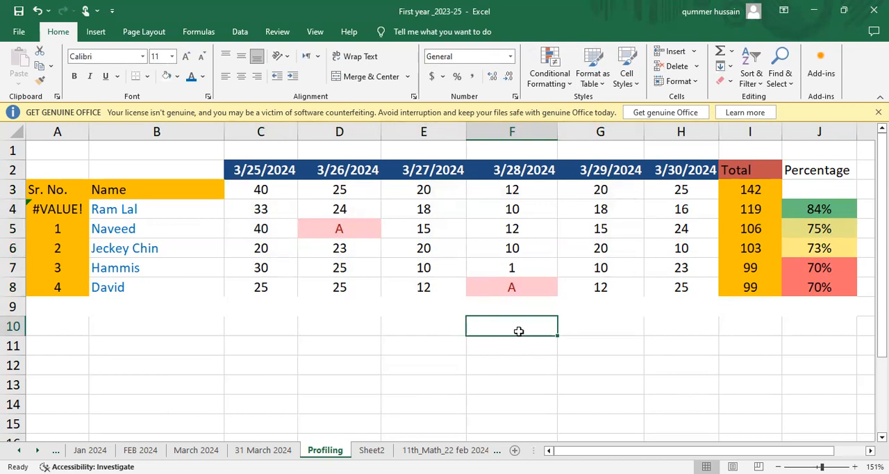
Copy the serial numbers in A5:A8 and paste them starting at A4 to fix the Sr. No. sequence.
scroll(518, 331, "down", 1)
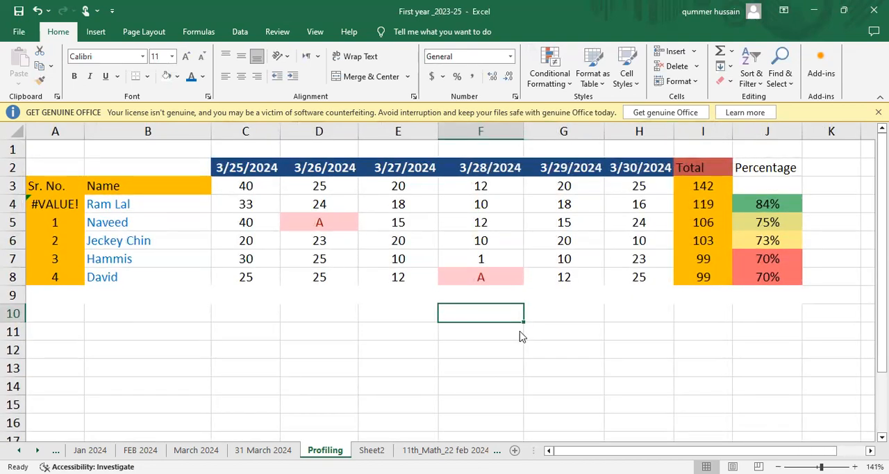
left_click(66, 205)
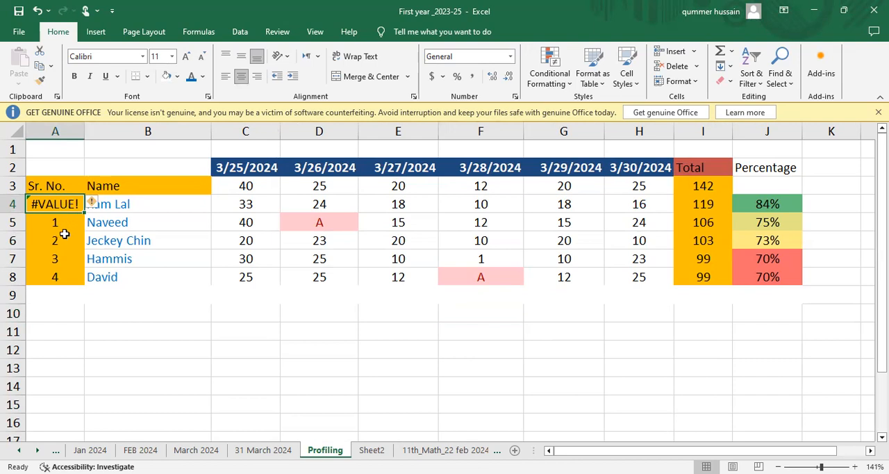
left_click(58, 228)
key("shift+Down")
key("shift+Down")
key("shift+Down")
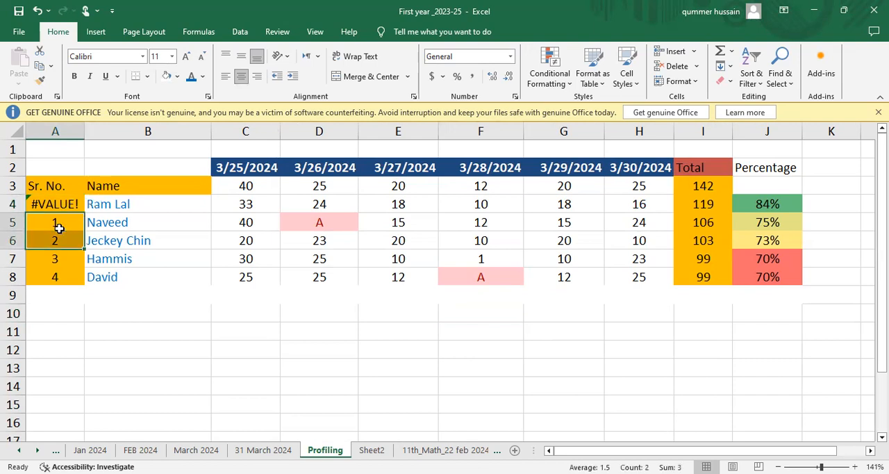
key("ctrl+c")
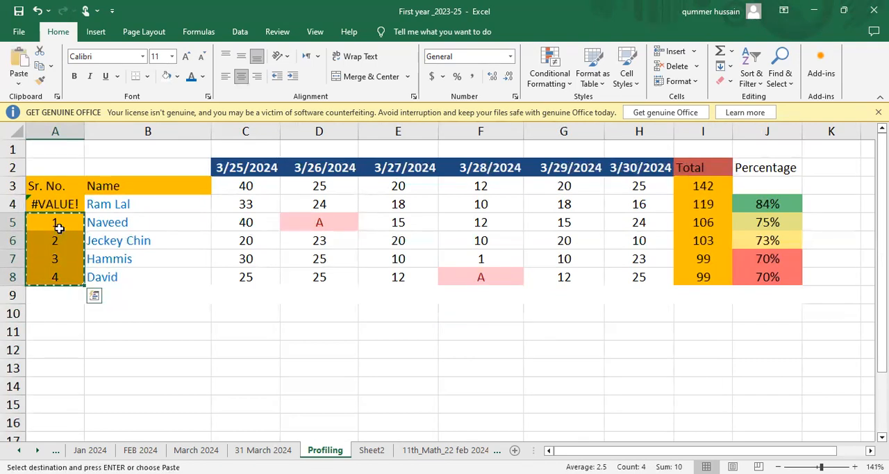
key("Up")
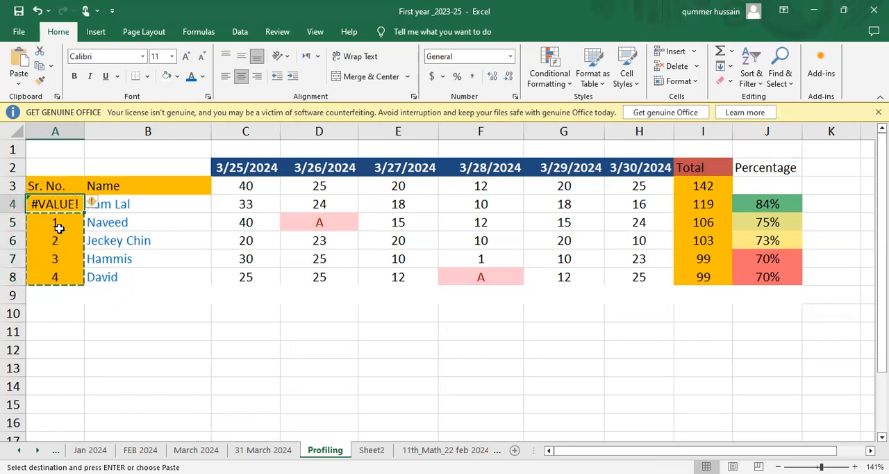
key("ctrl+v")
left_click(59, 230)
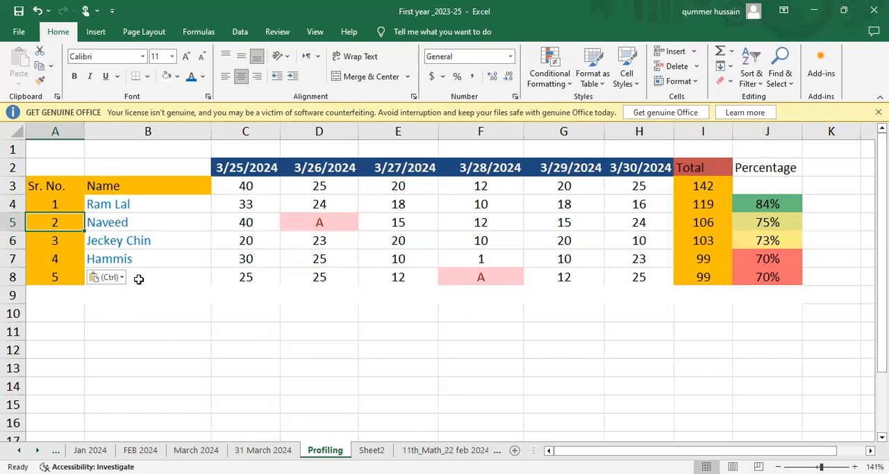
Examine the sorted, colour-scaled percentages in Column J from the first student's record to the last.
left_click(173, 328)
key("Up")
key("Up")
key("Up")
key("Up")
key("Up")
key("Right")
key("Right")
key("Right")
key("Right")
key("Right")
key("Right")
key("Right")
key("Right")
key("Up")
key("Up")
key("Down")
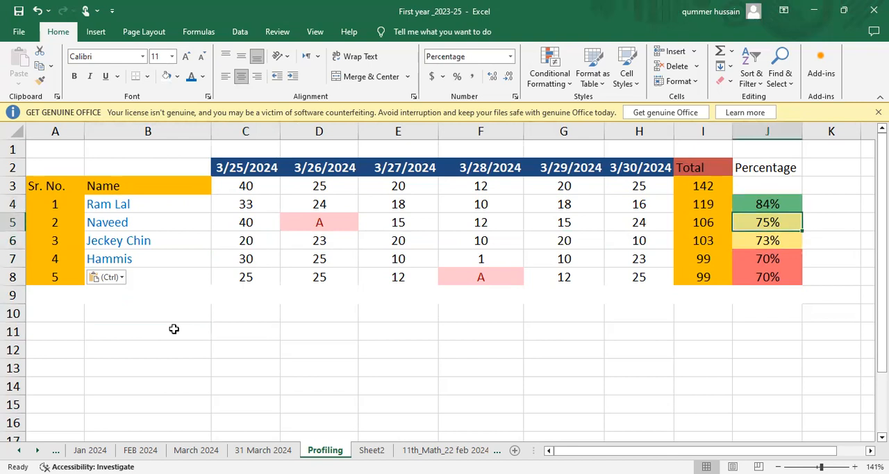
key("Down")
key("Down")
key("Down")
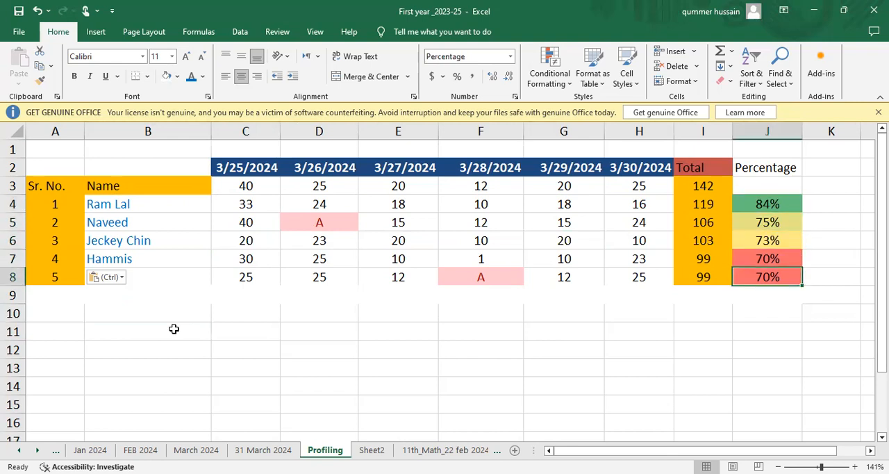